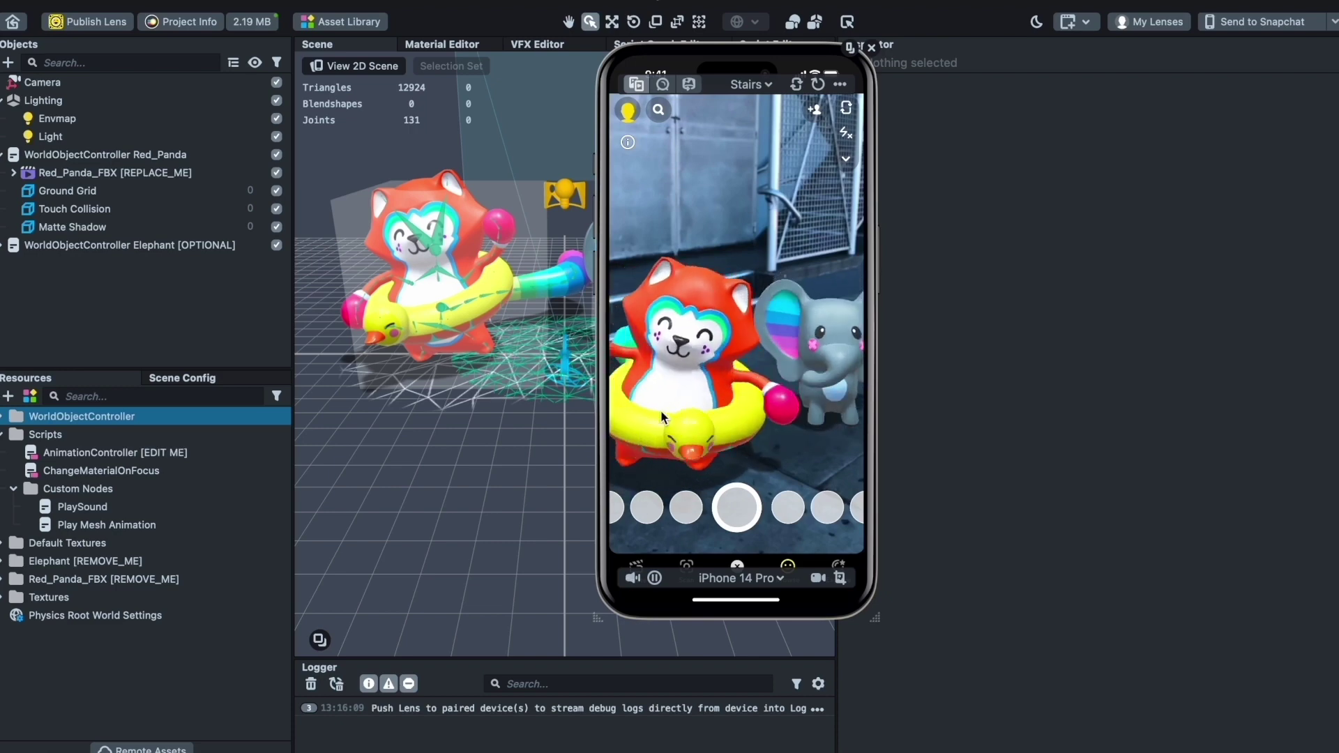
- Inspect the lighting, camera and both WorldObjectController objects, and try moving the characters in the phone preview
left_click(44, 100)
left_click(44, 81)
left_click(56, 152)
left_click(69, 240)
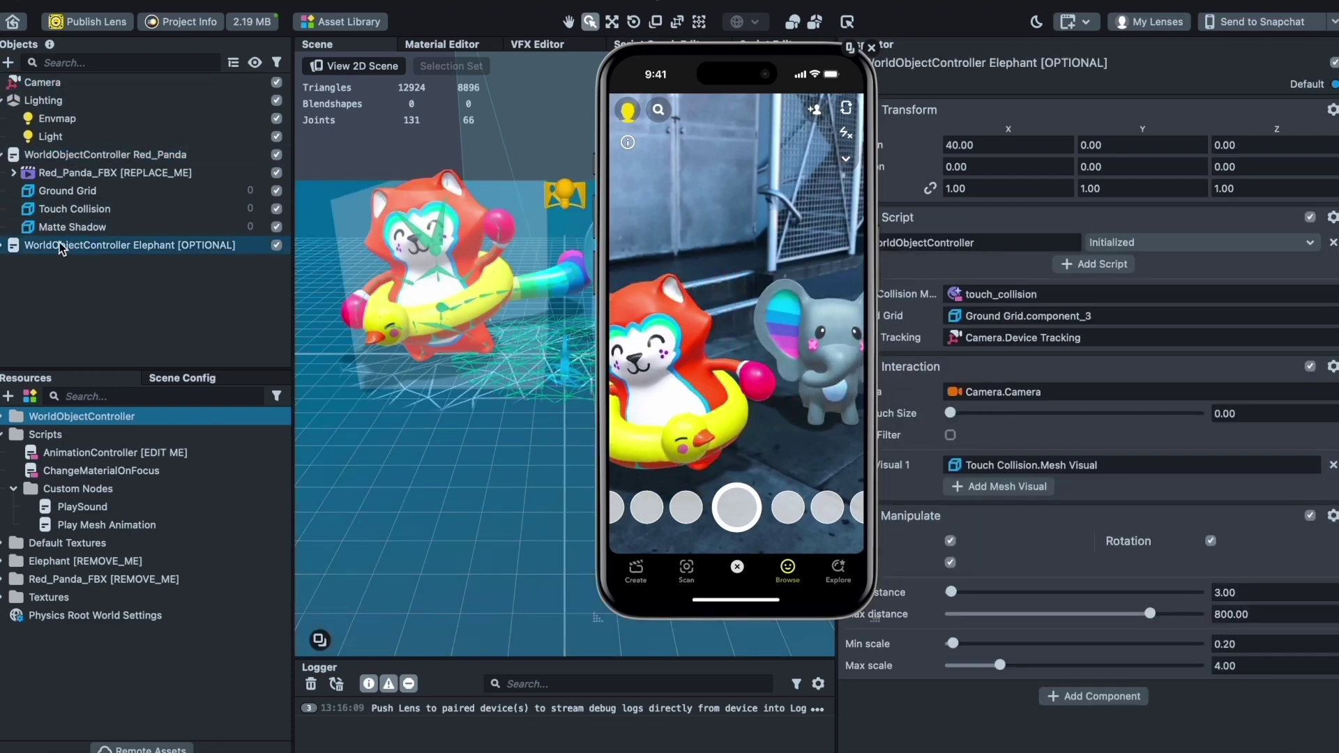
mouse_move(675, 403)
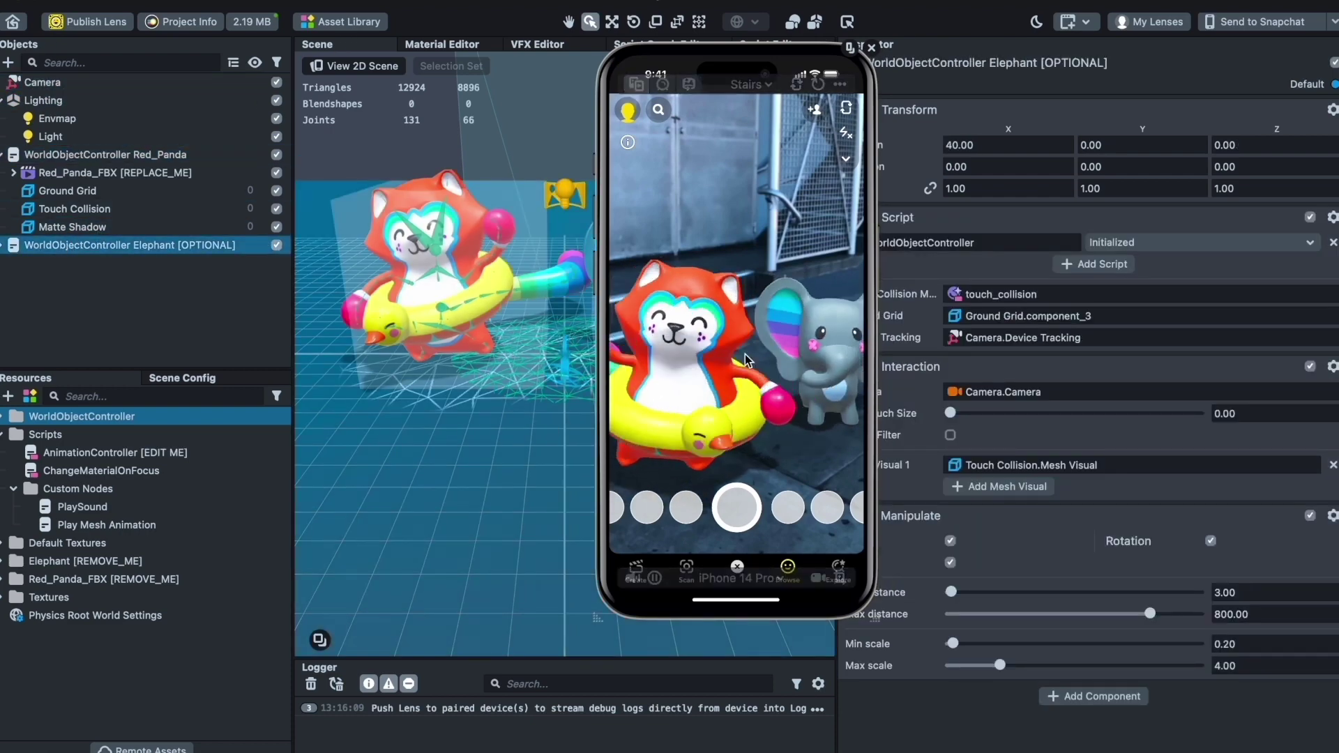
left_click_drag(666, 445, 813, 310)
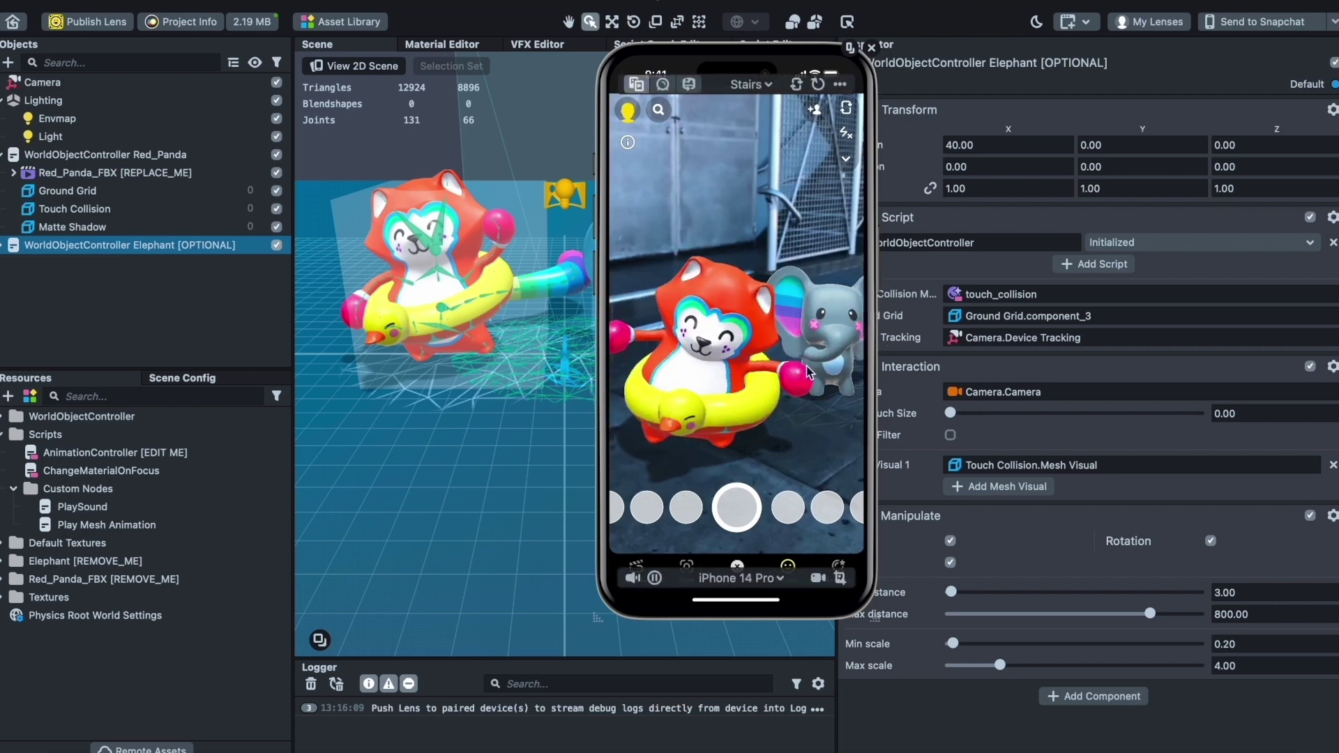
left_click_drag(710, 377, 697, 349)
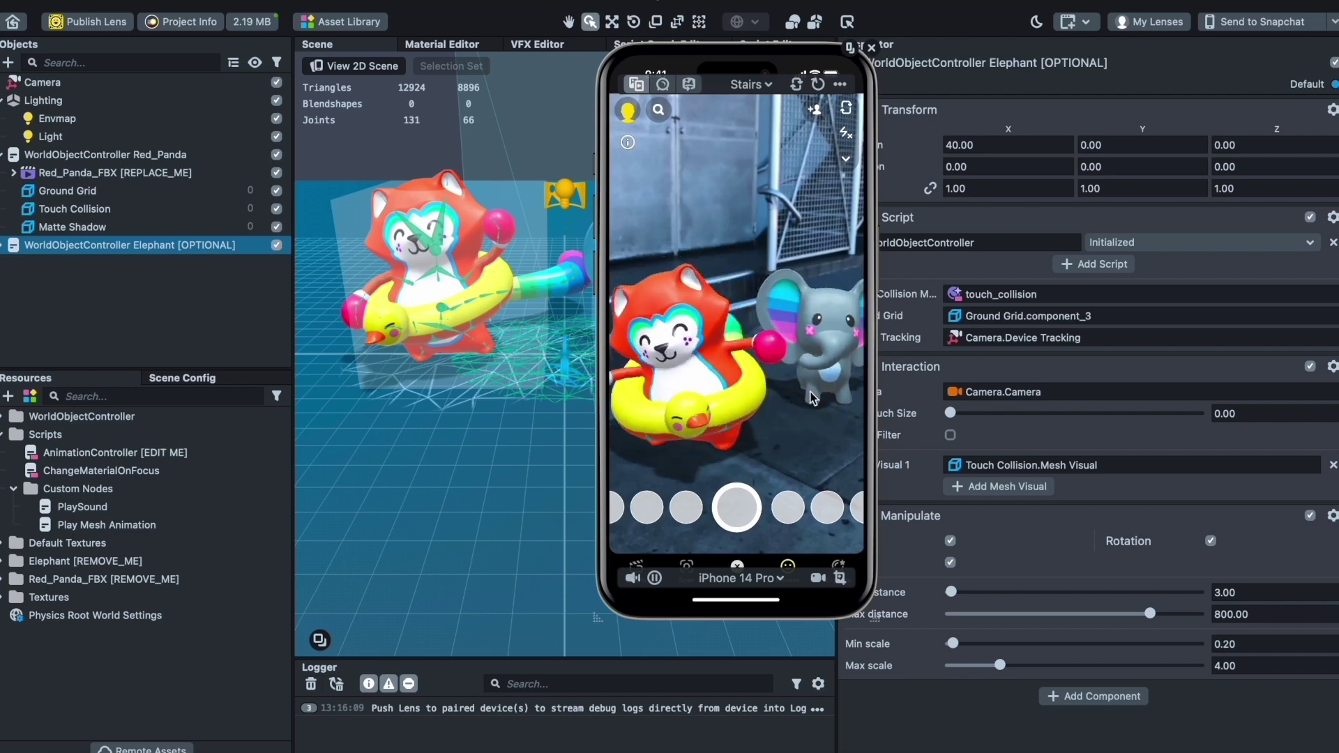
left_click(49, 244)
mouse_move(757, 372)
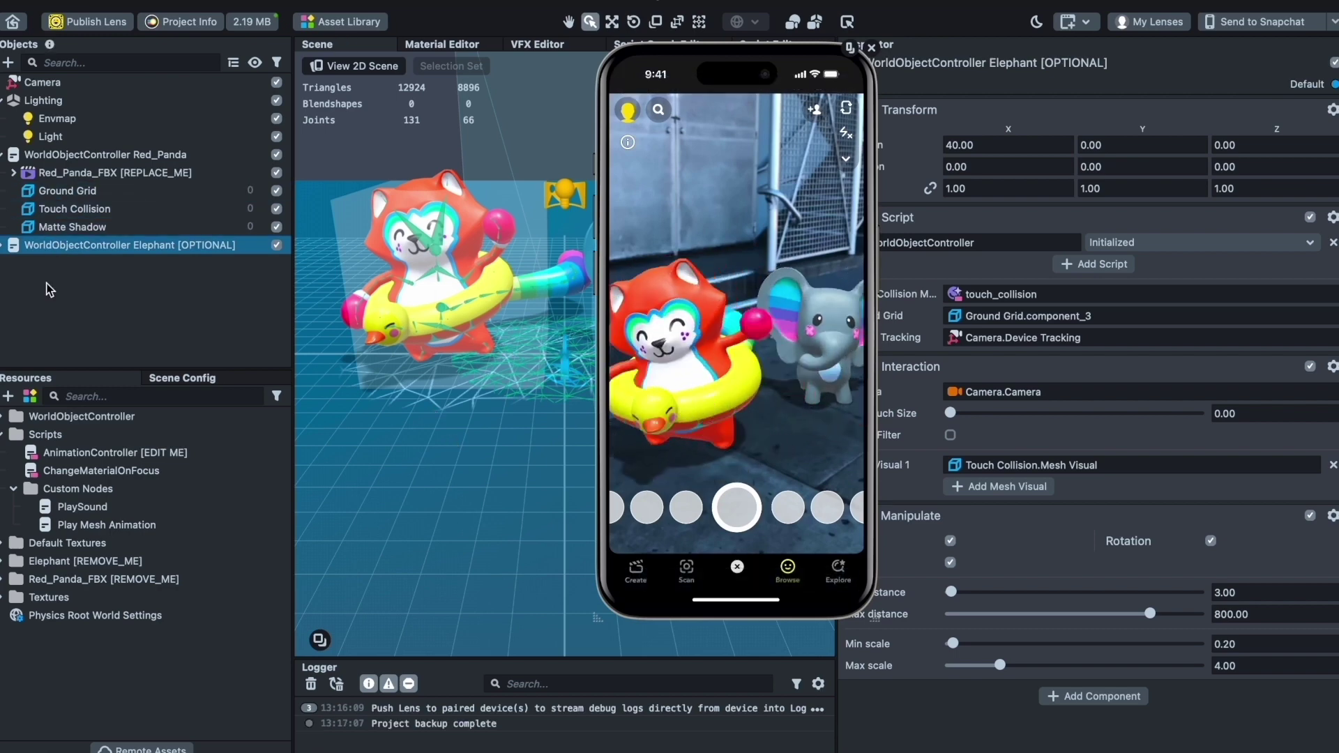
- Dock the preview in the main window and set the Light's shadow density to 0.49 and blur radius to 11
left_click(51, 137)
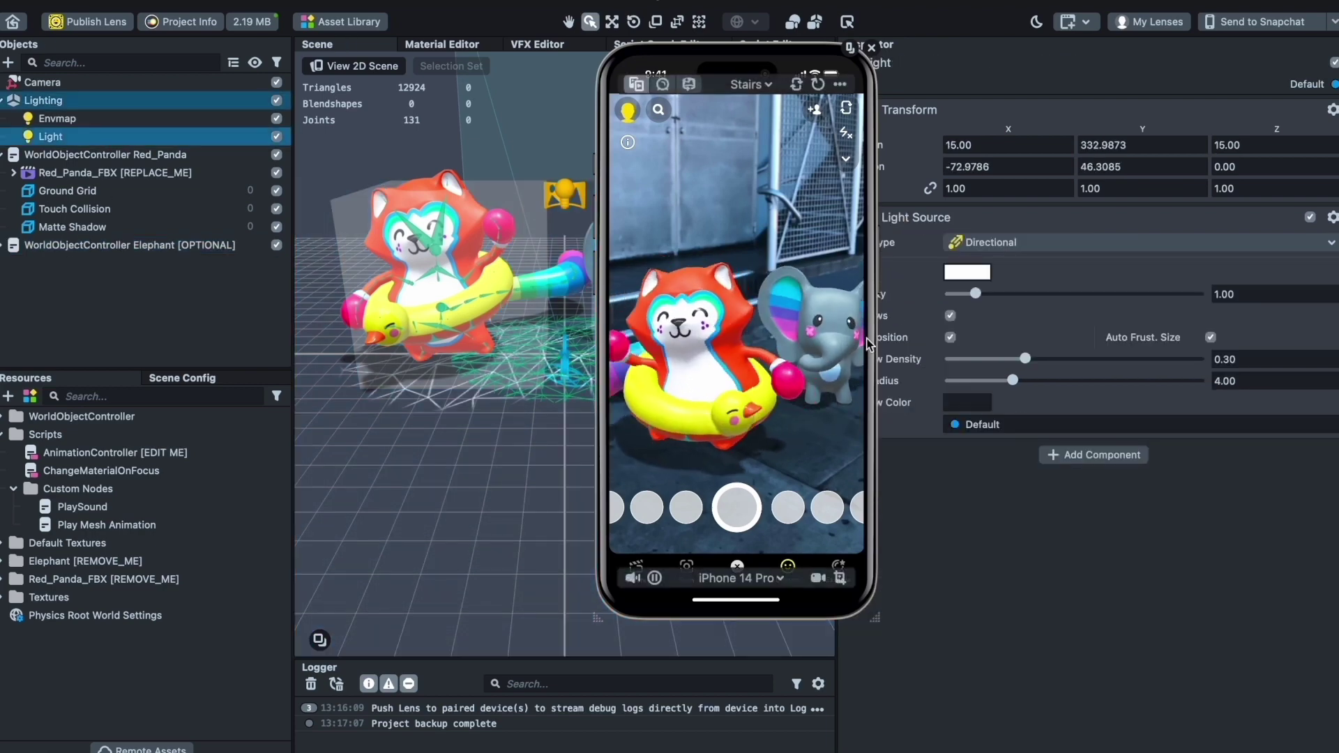
left_click(849, 47)
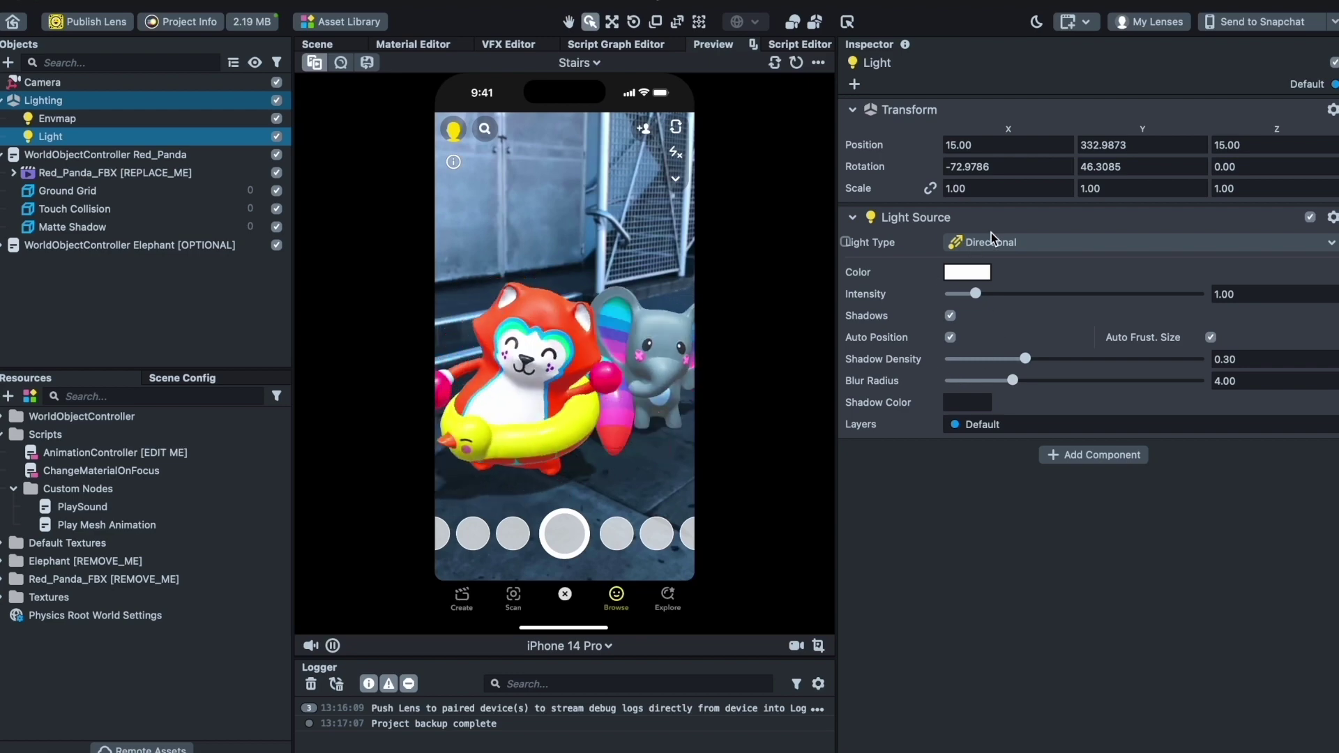
left_click_drag(1025, 359, 960, 361)
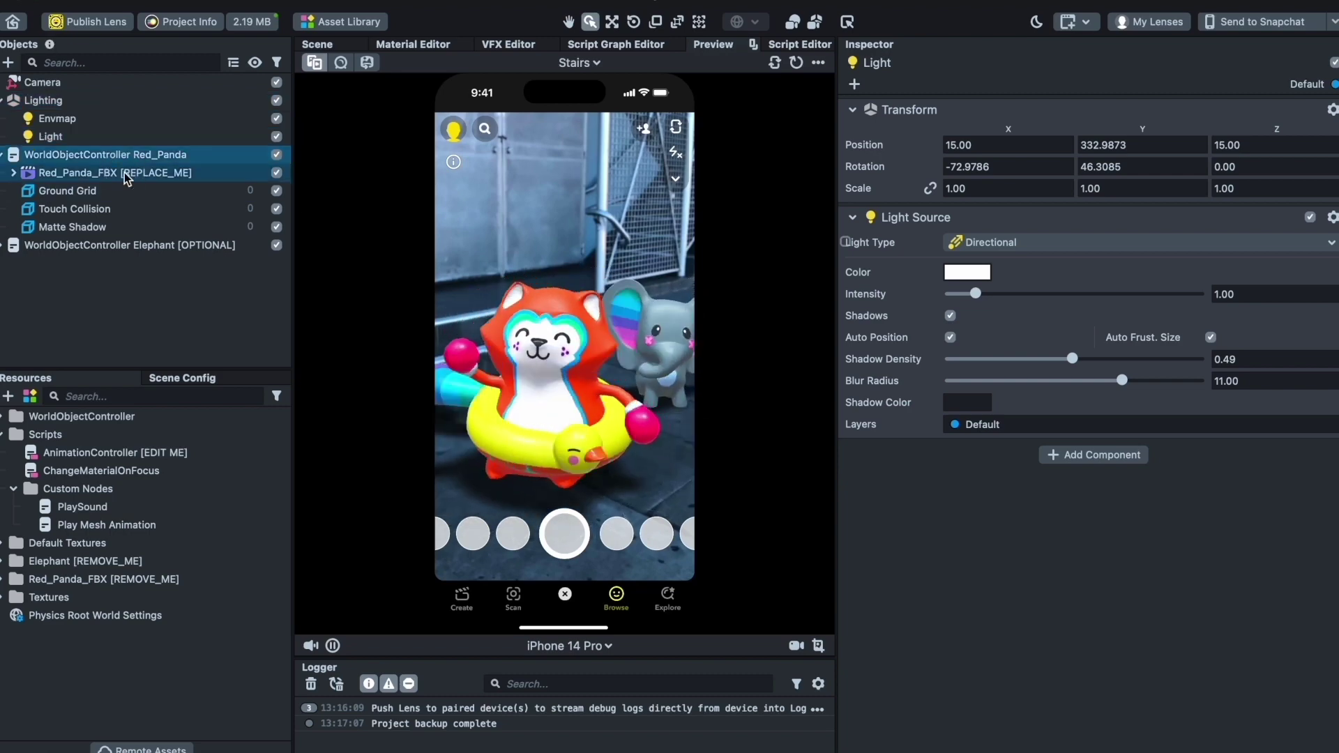
- Review the Red_Panda_FBX animation clips and AnimationController tap and idle settings, and test the tap animation in the preview
left_click(73, 174)
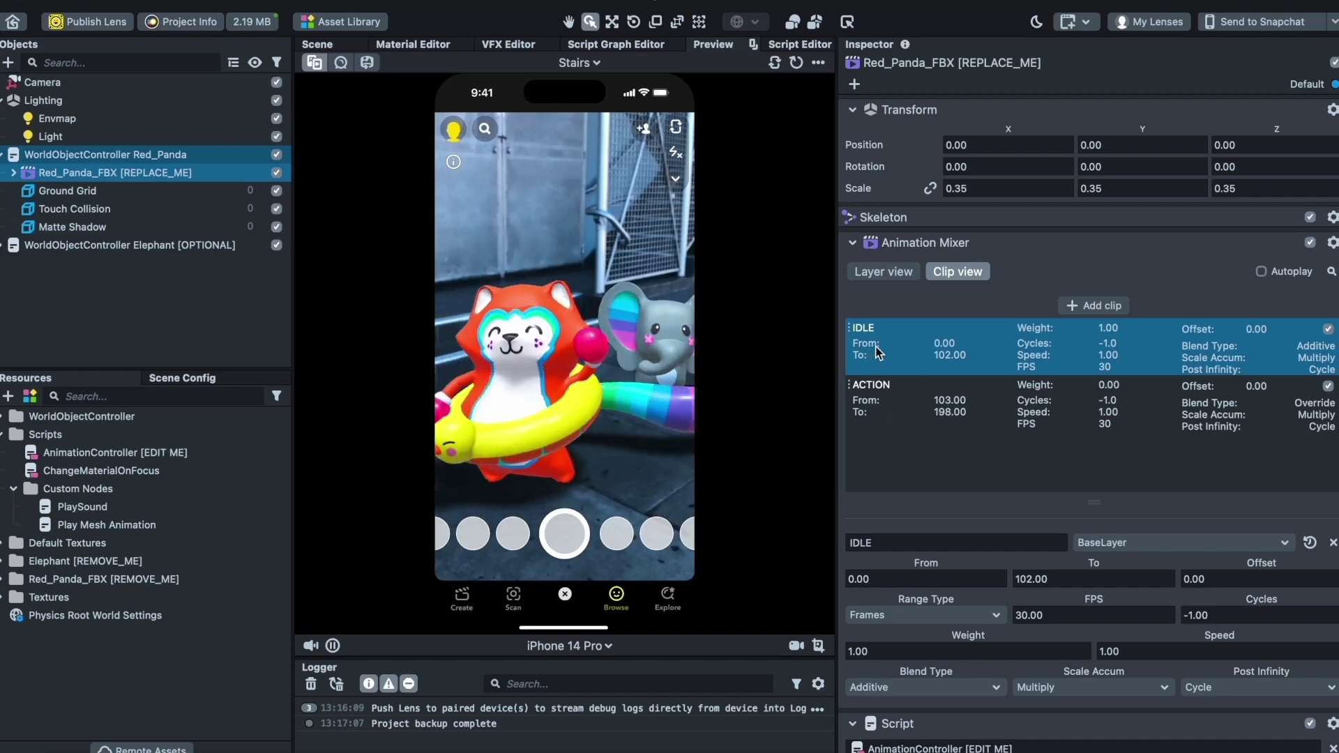
scroll(911, 495, "down", 8)
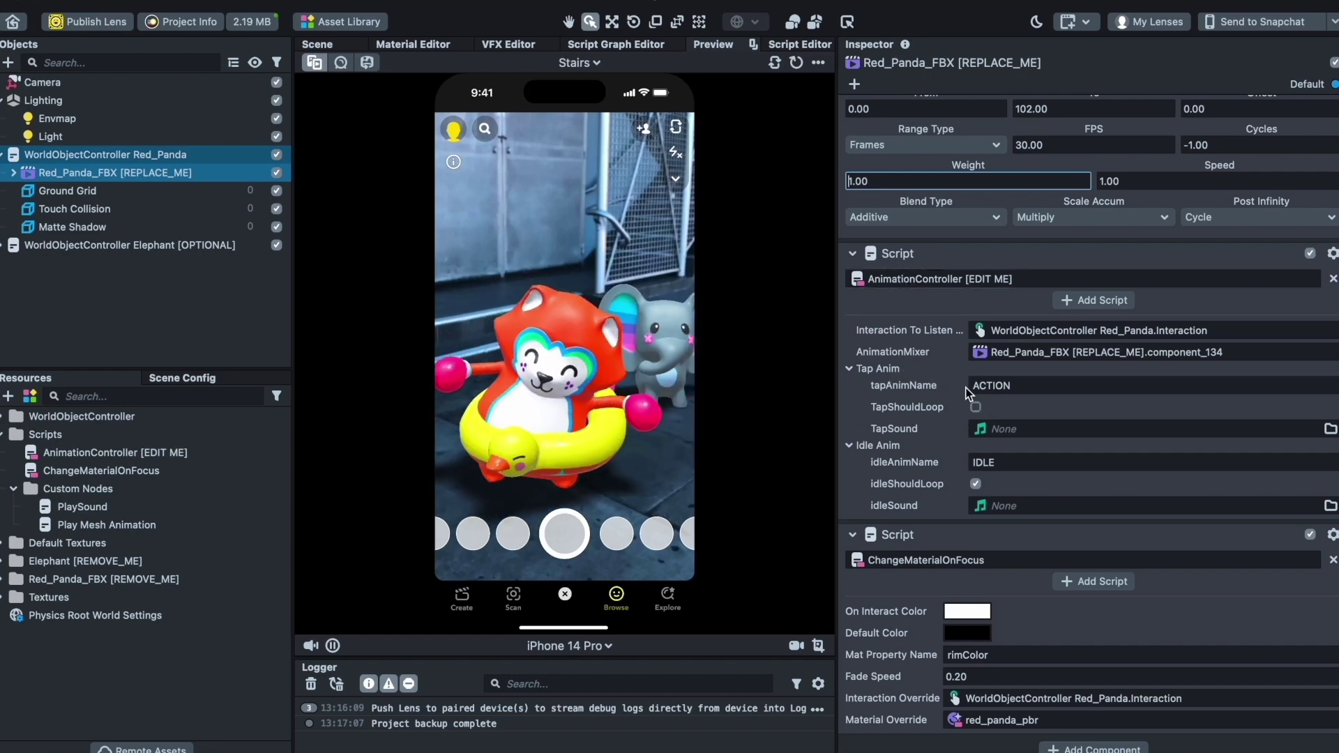
left_click(991, 387)
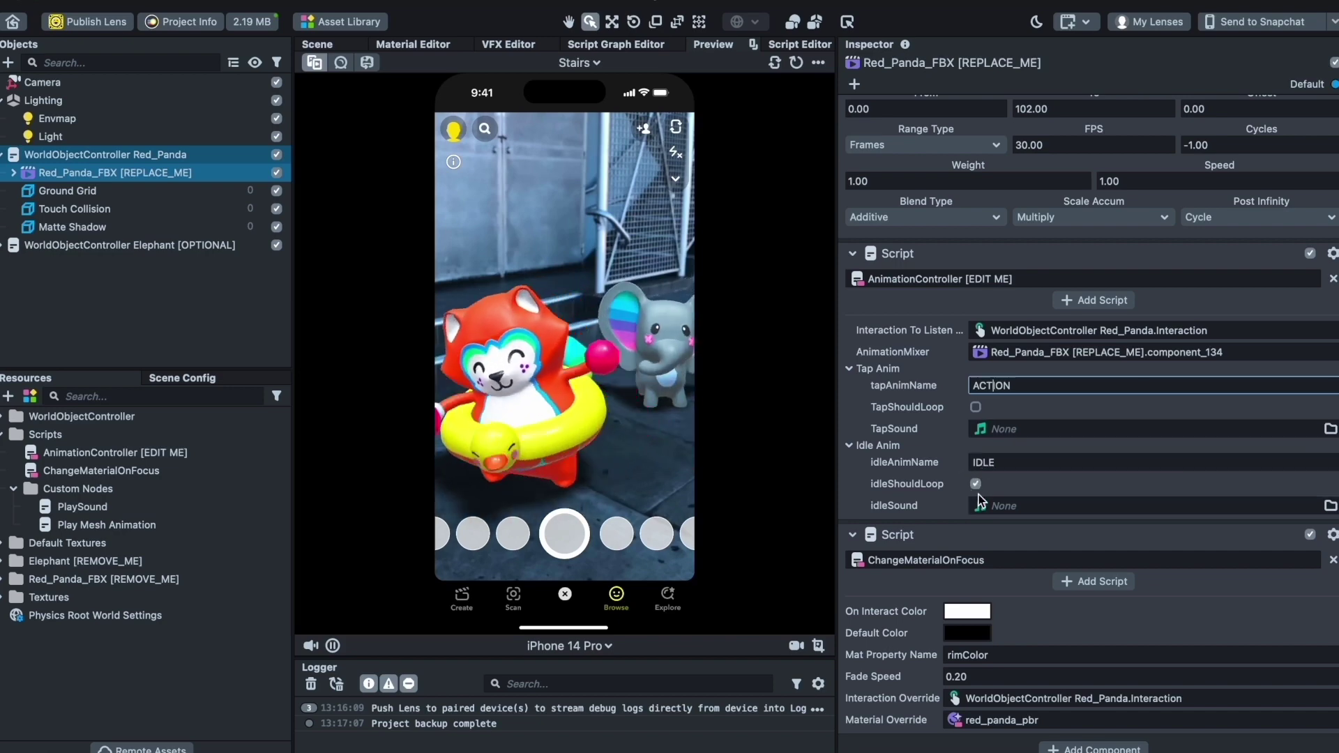
left_click(536, 415)
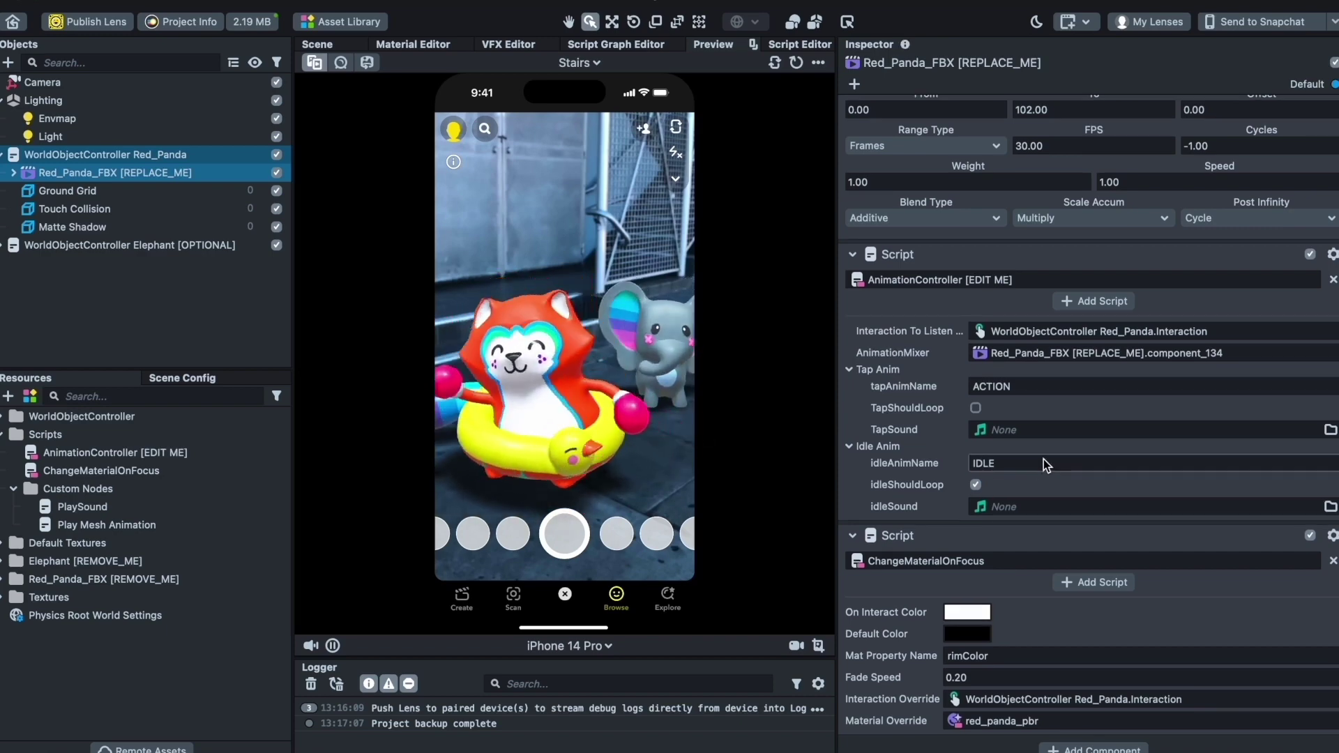
scroll(990, 583, "up", 1)
scroll(939, 556, "down", 1)
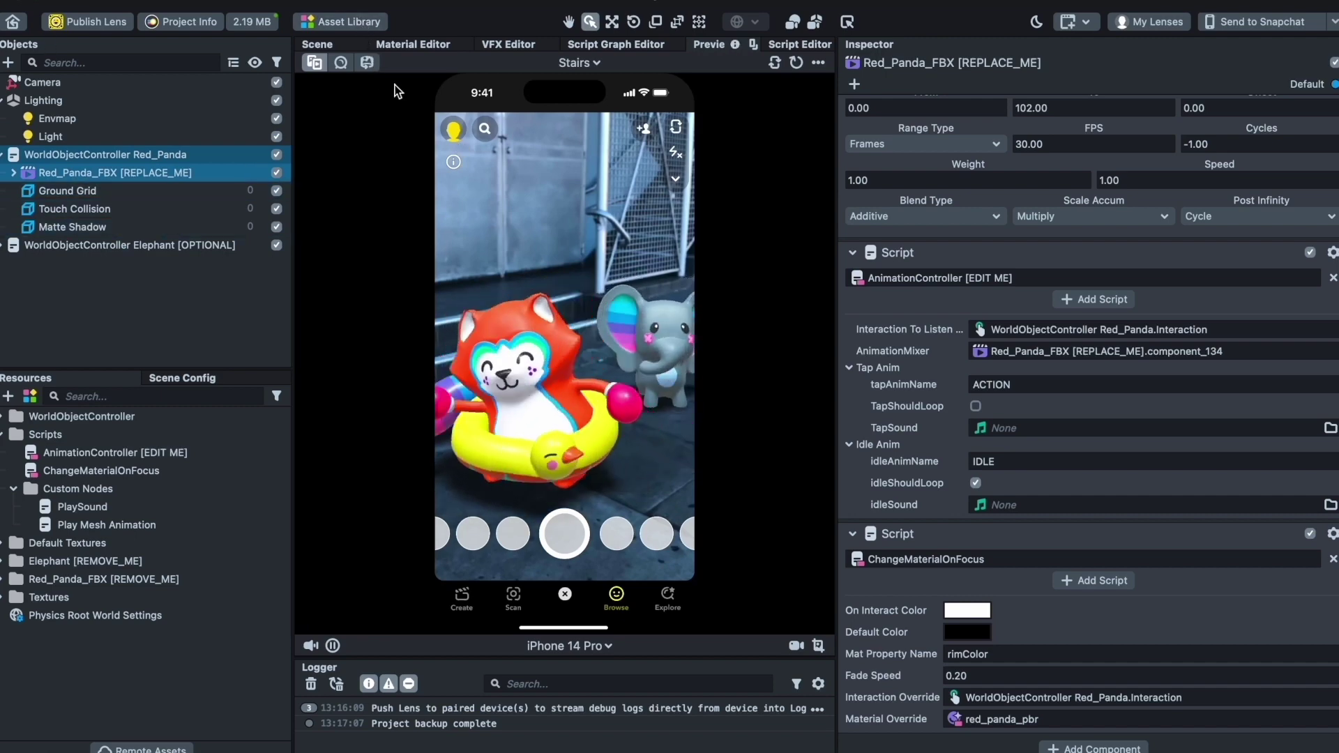
- Import the Reindeer 3D model from the Asset Library and close the library
left_click(346, 22)
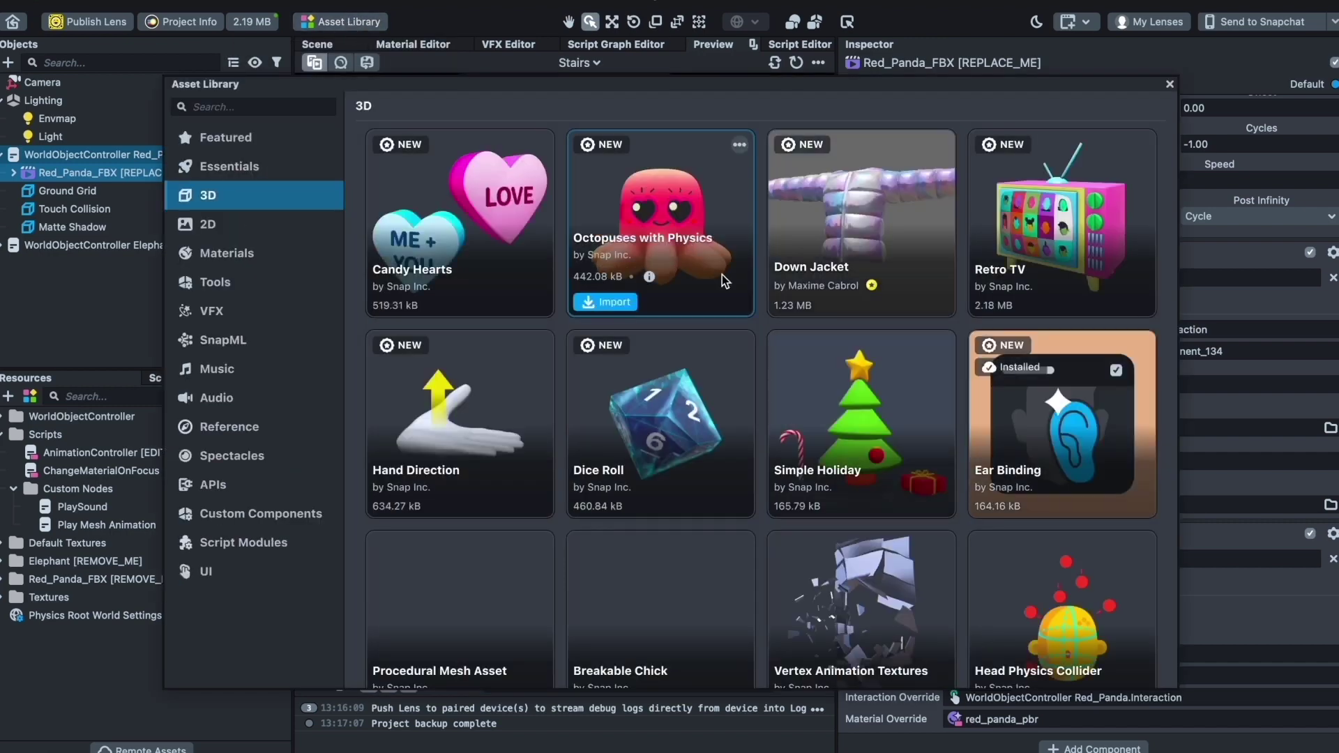
scroll(632, 564, "down", 20)
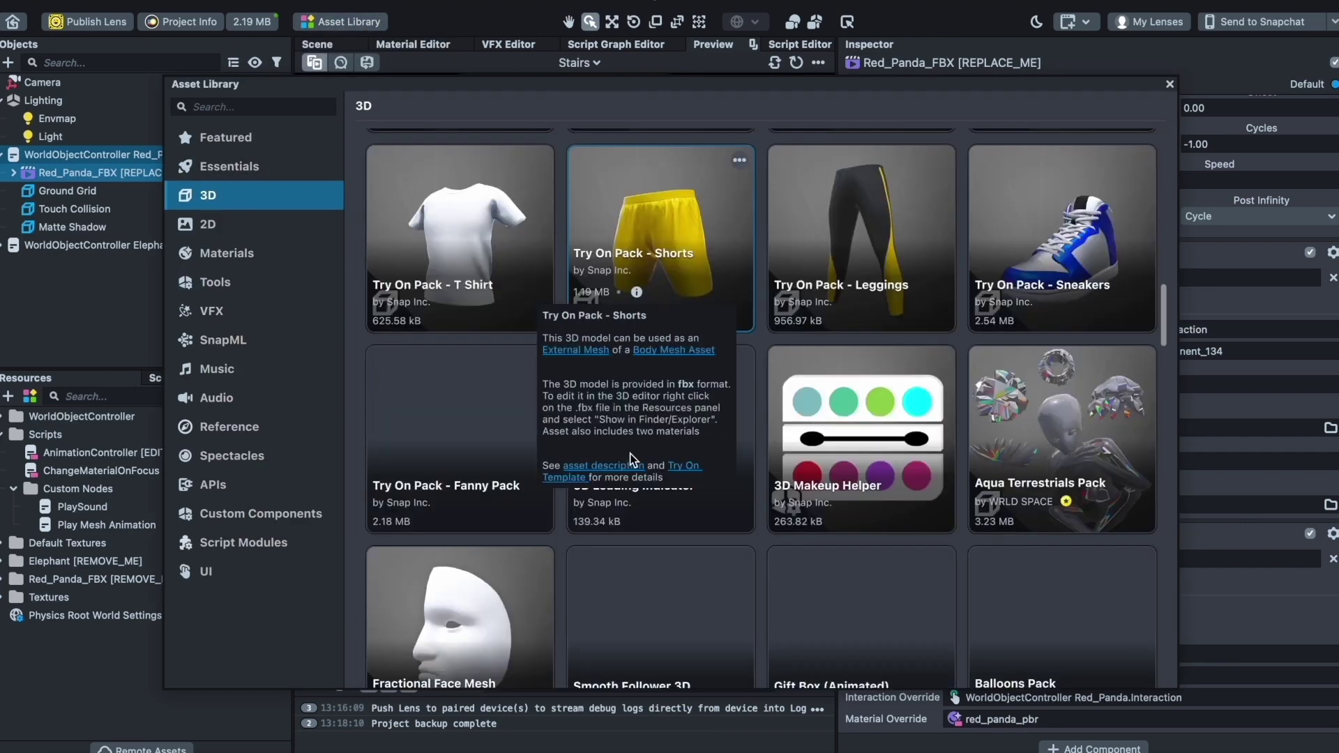
scroll(632, 563, "down", 5)
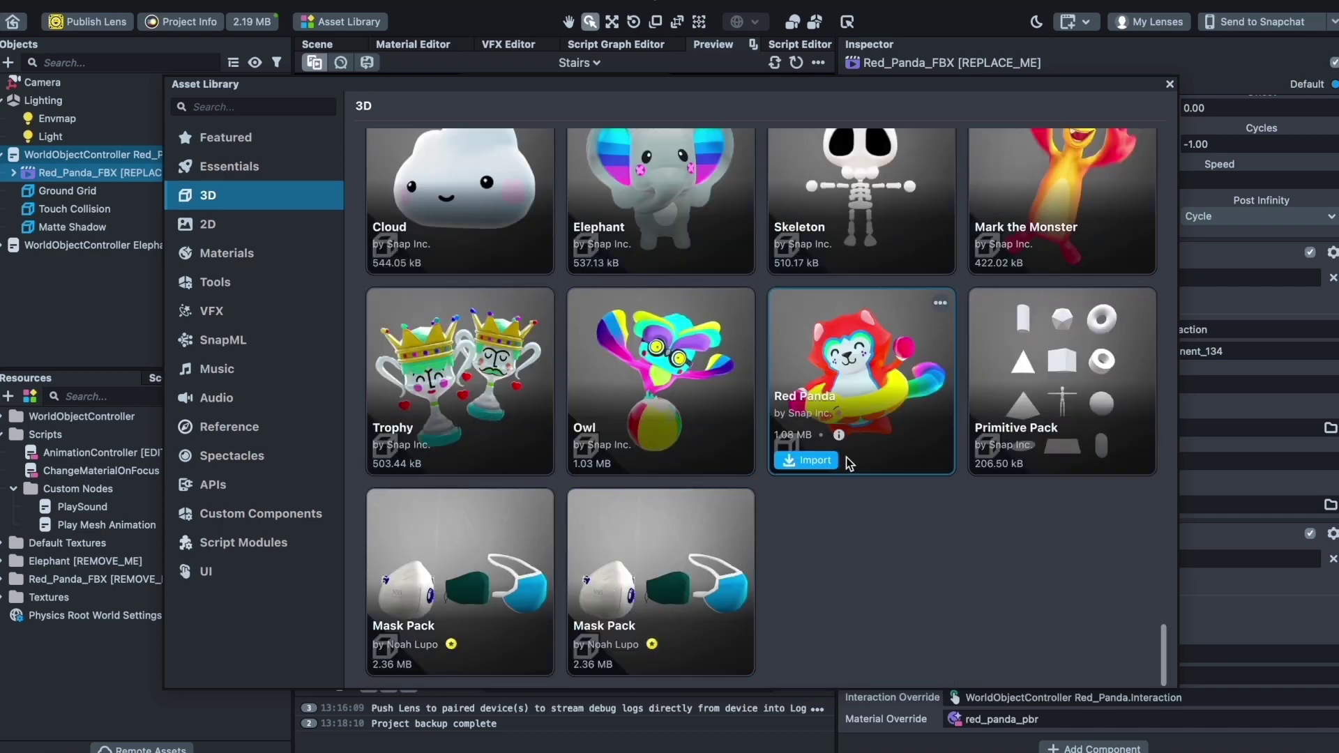
scroll(918, 362, "up", 3)
scroll(810, 349, "up", 1)
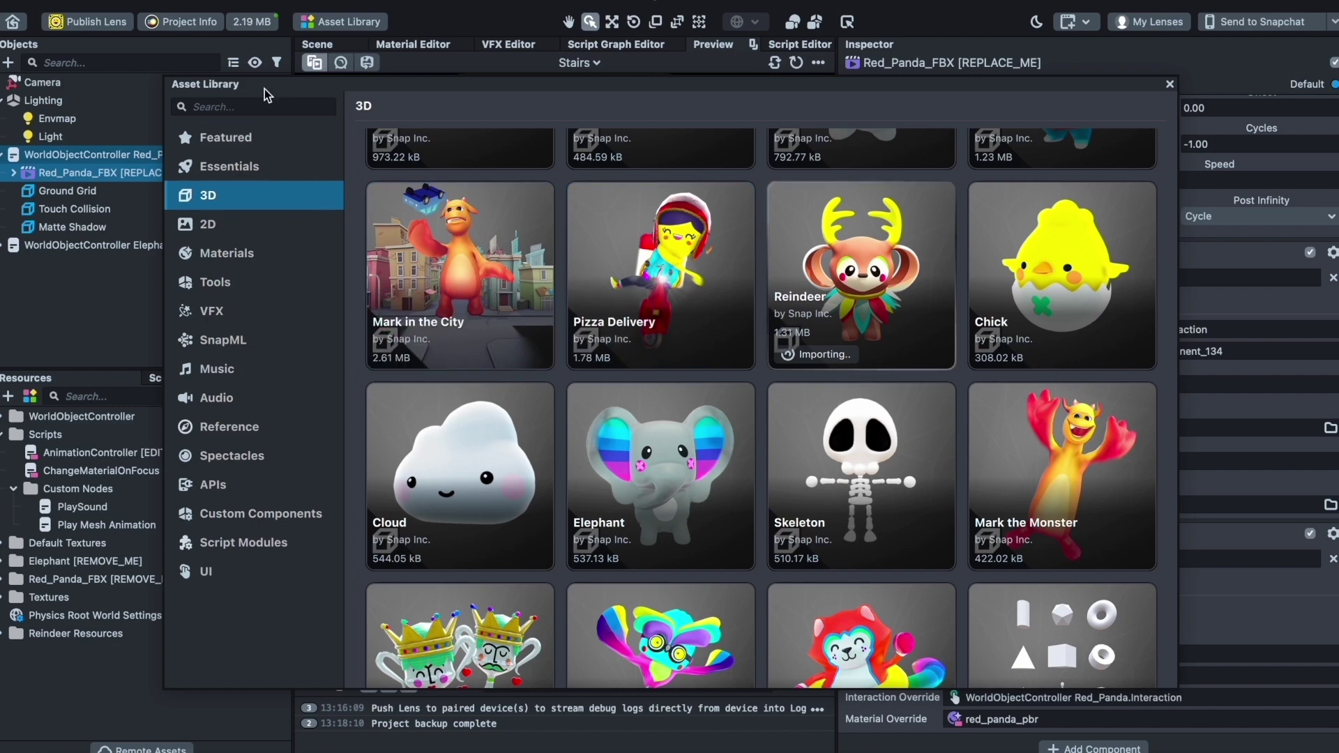
left_click(1171, 84)
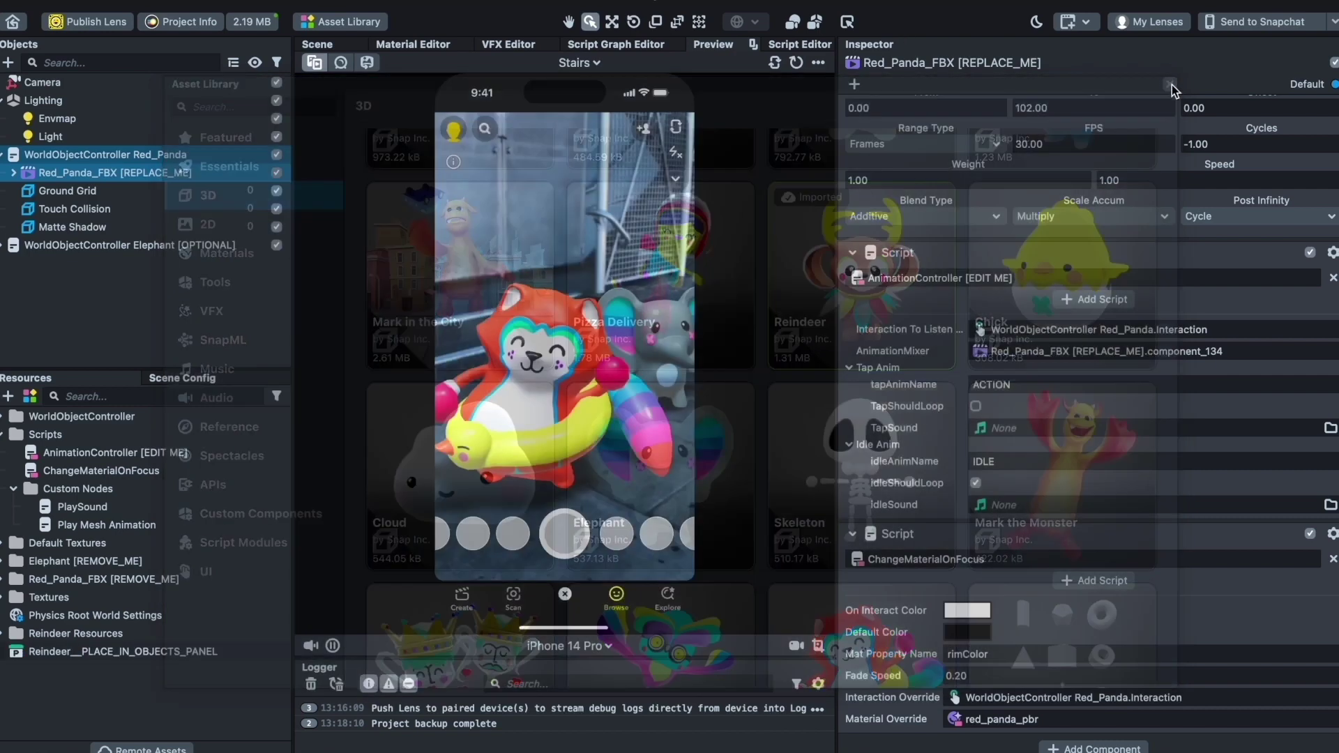
- Expand the elephant's WorldObjectController, and delete the Elephant and Red_Panda_FBX placeholder models from the scene
left_click(137, 649)
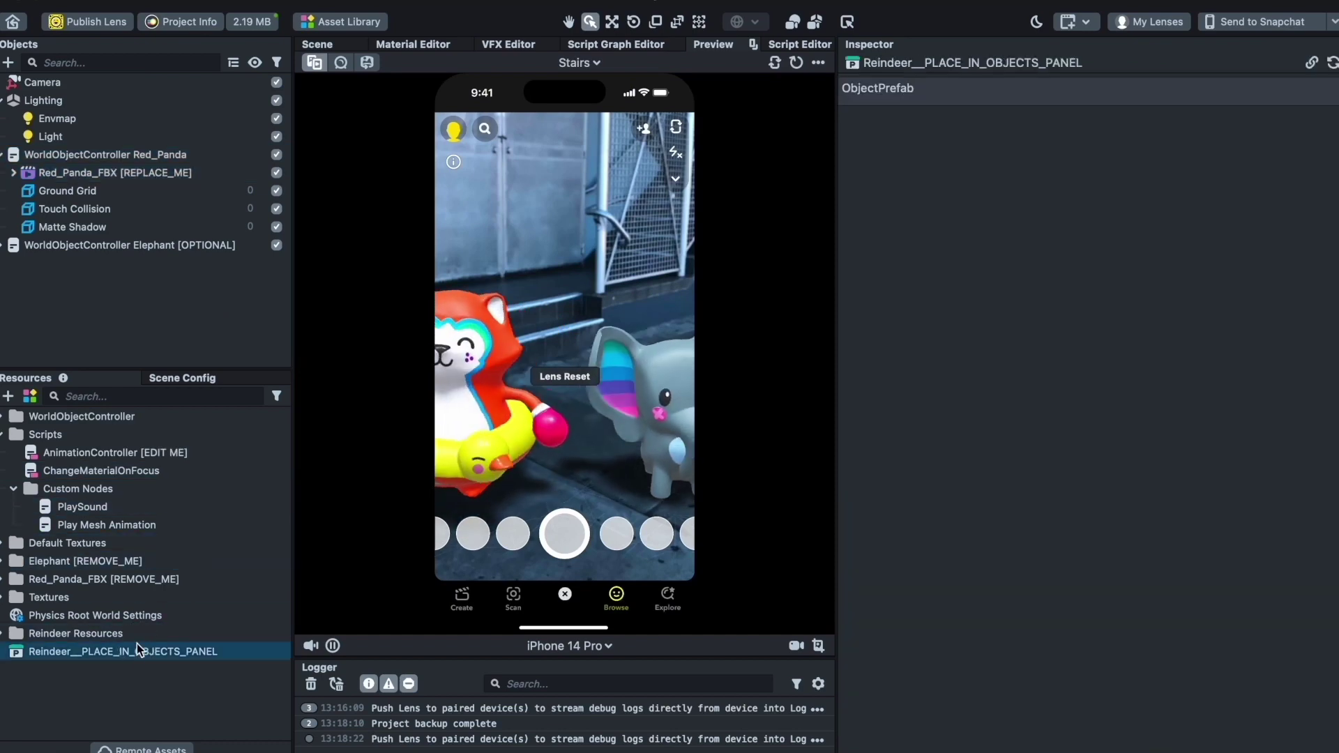
left_click_drag(128, 653, 15, 249)
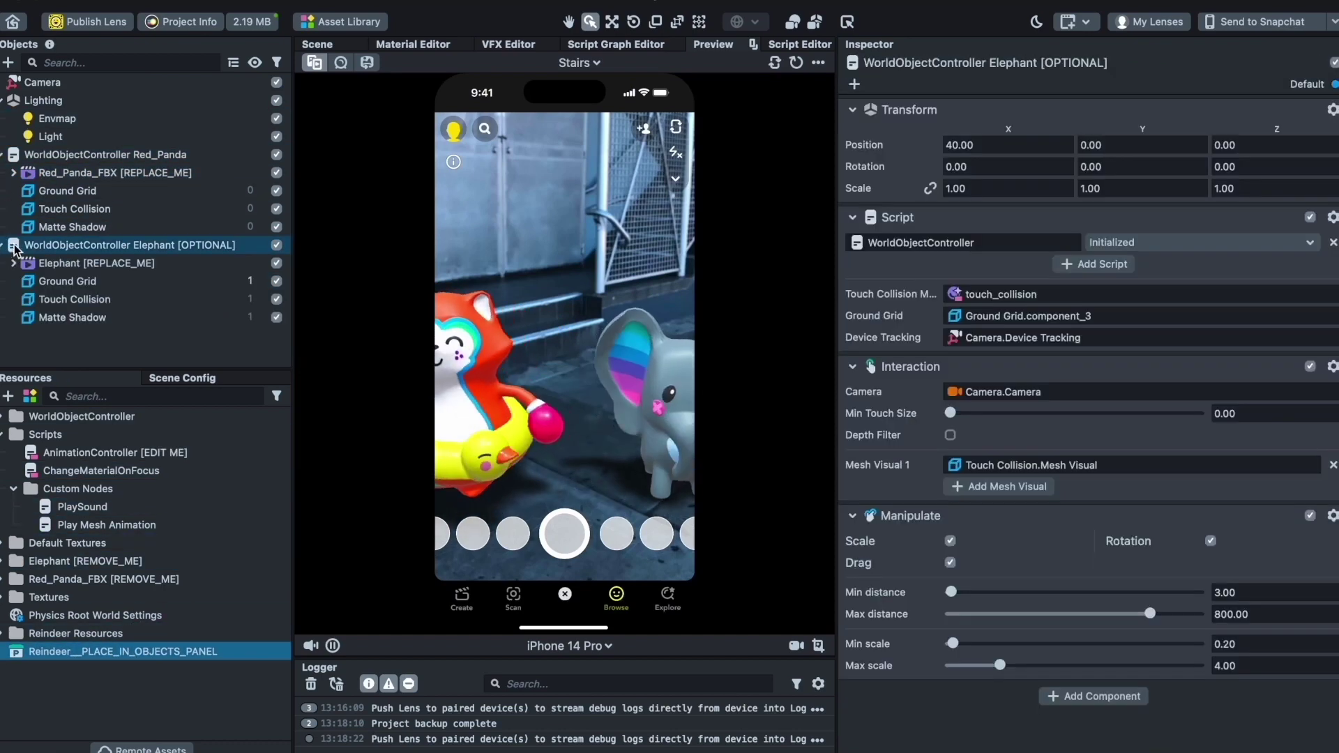
left_click(162, 171)
left_click(276, 172)
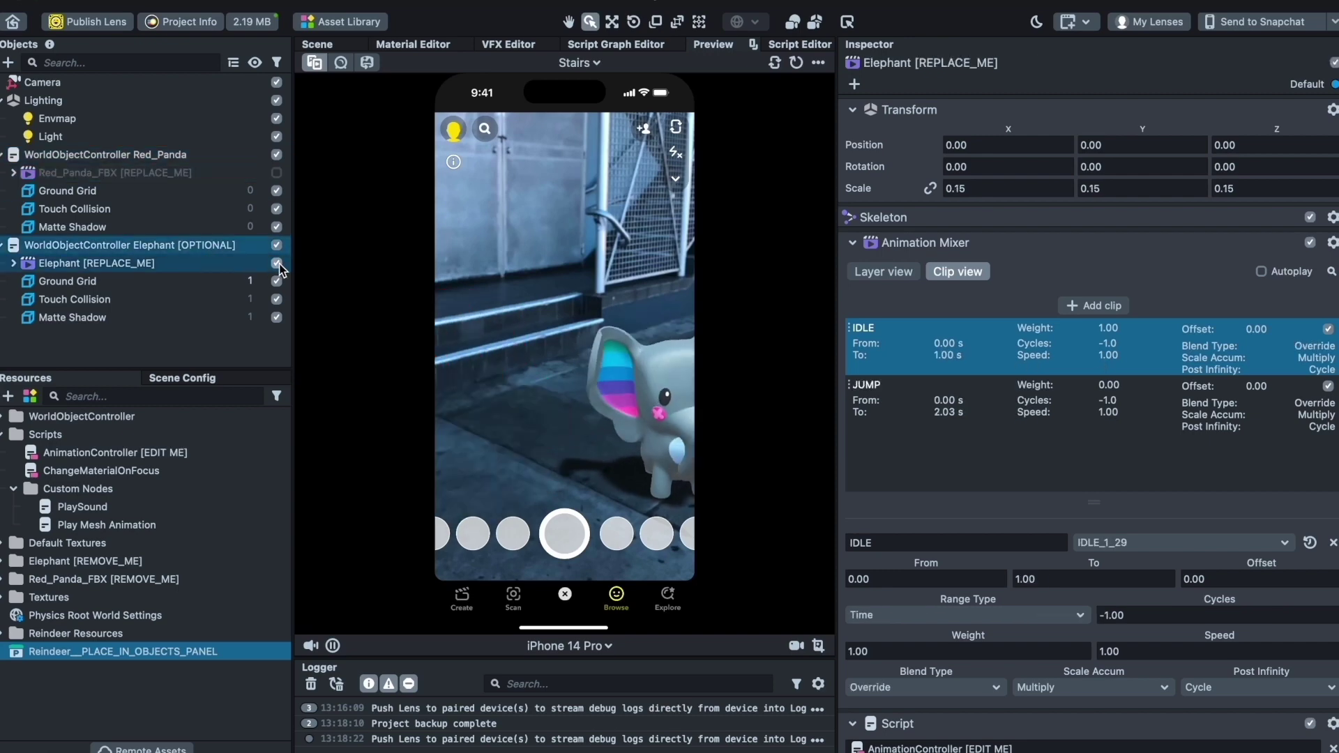
left_click(193, 298)
left_click(178, 265)
key("Delete")
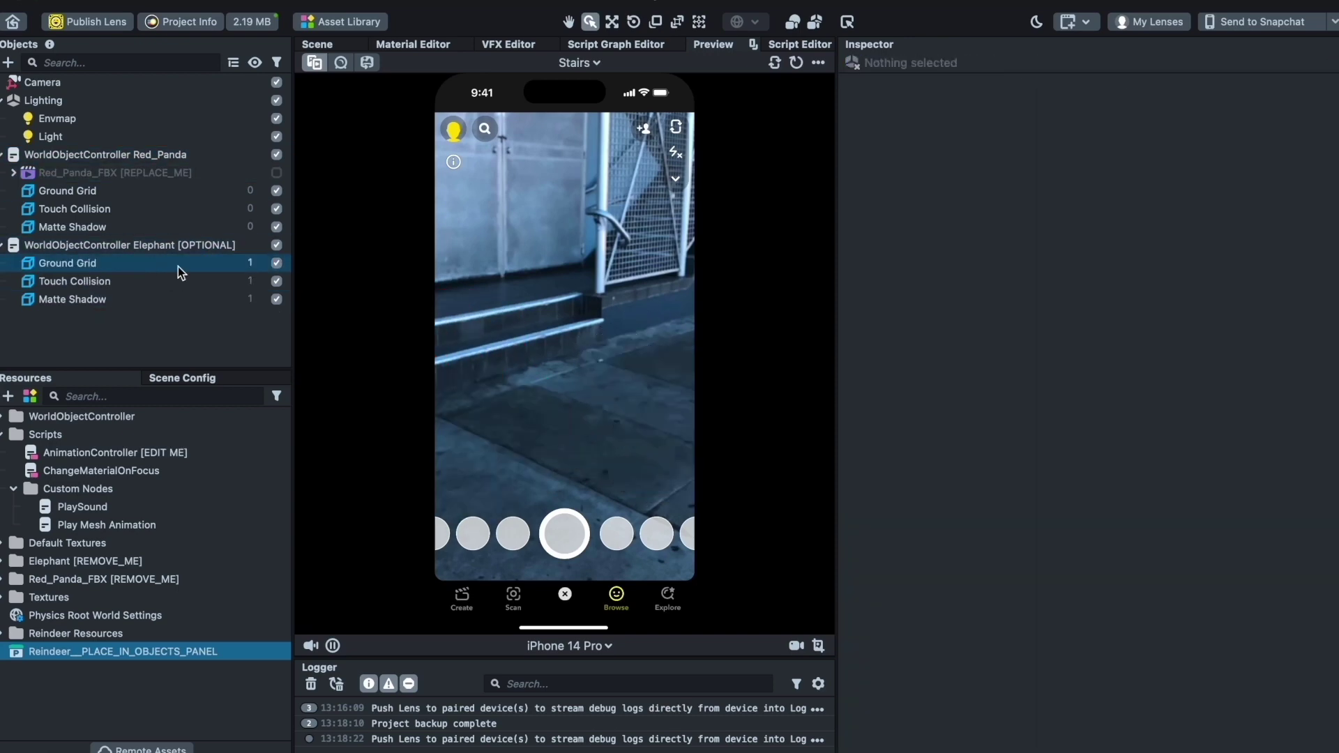
left_click(130, 179)
key("Delete")
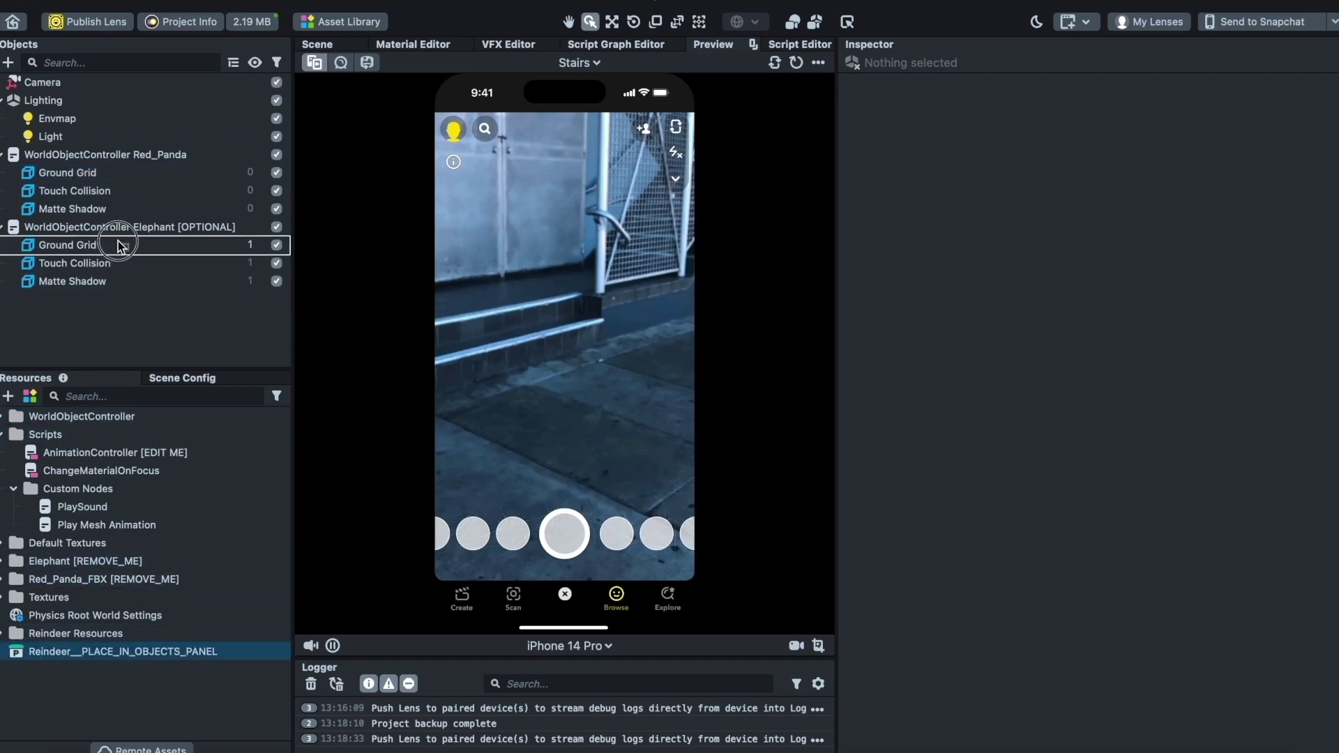
- Place the reindeer prefab under WorldObjectController Elephant and set its scale to 0.5 on all three axes
left_click_drag(117, 239, 112, 258)
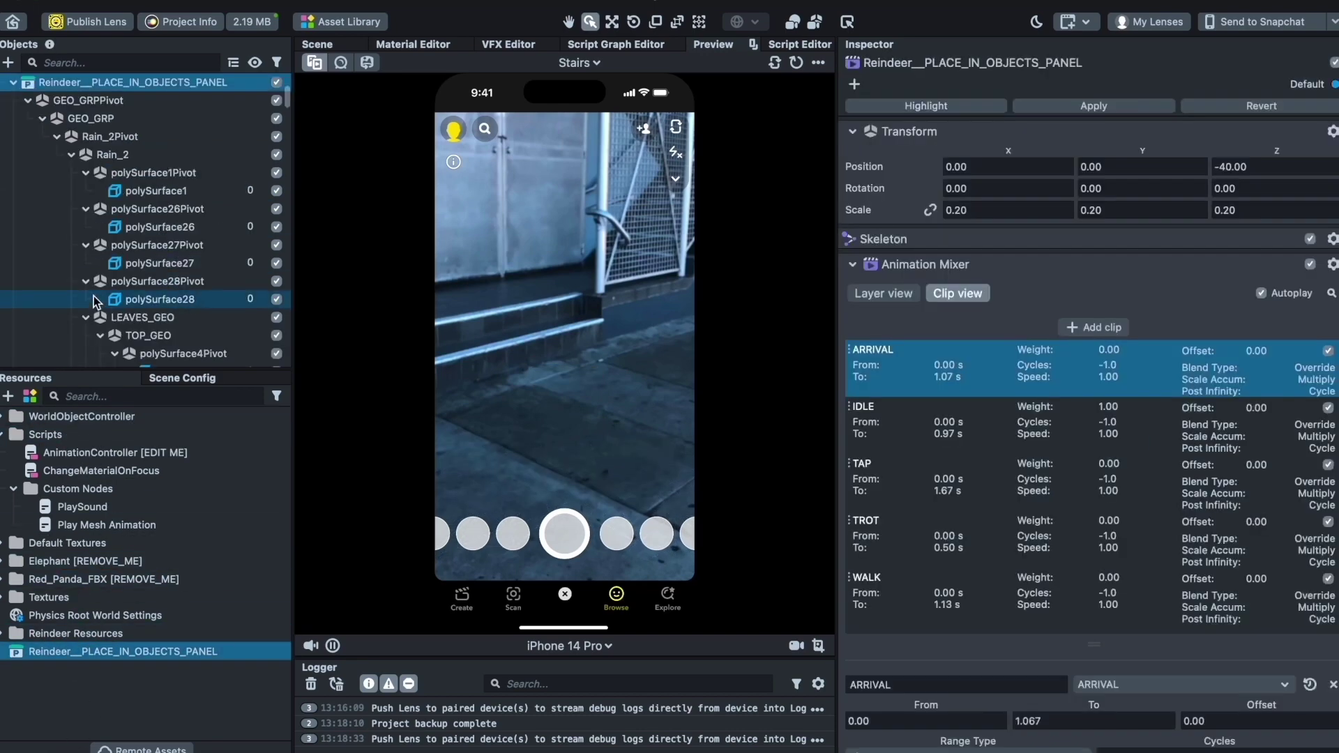
scroll(70, 143, "up", 3)
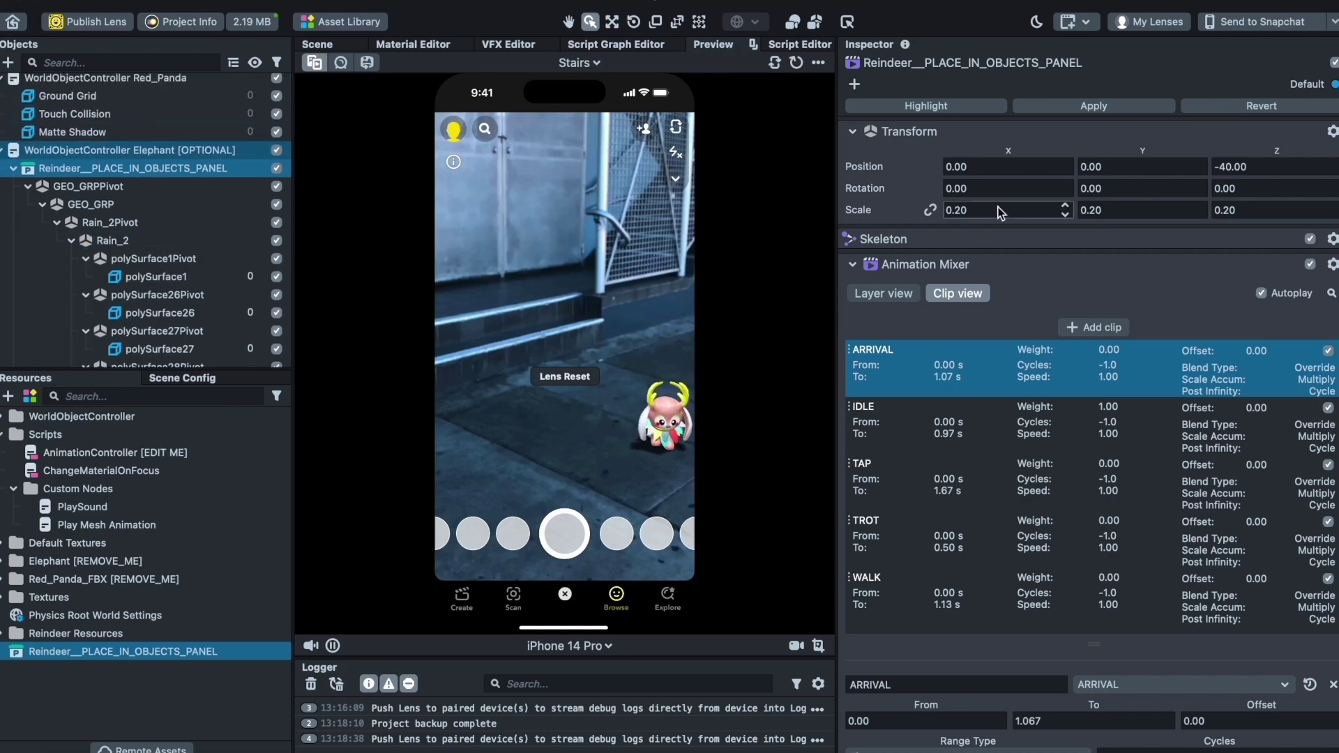
key("ctrl+a")
type("0.5")
key("Return")
key("Tab")
type("0.5")
key("Tab")
type("0.5")
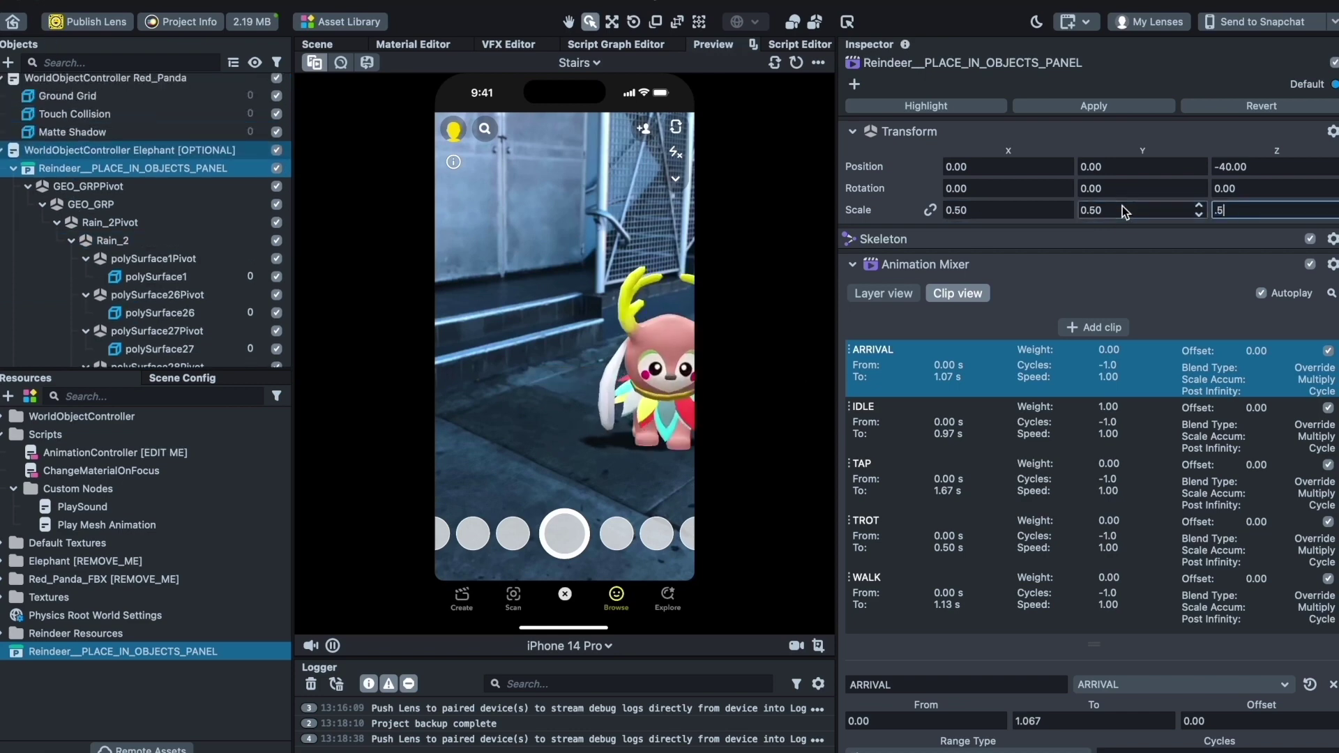
key("Return")
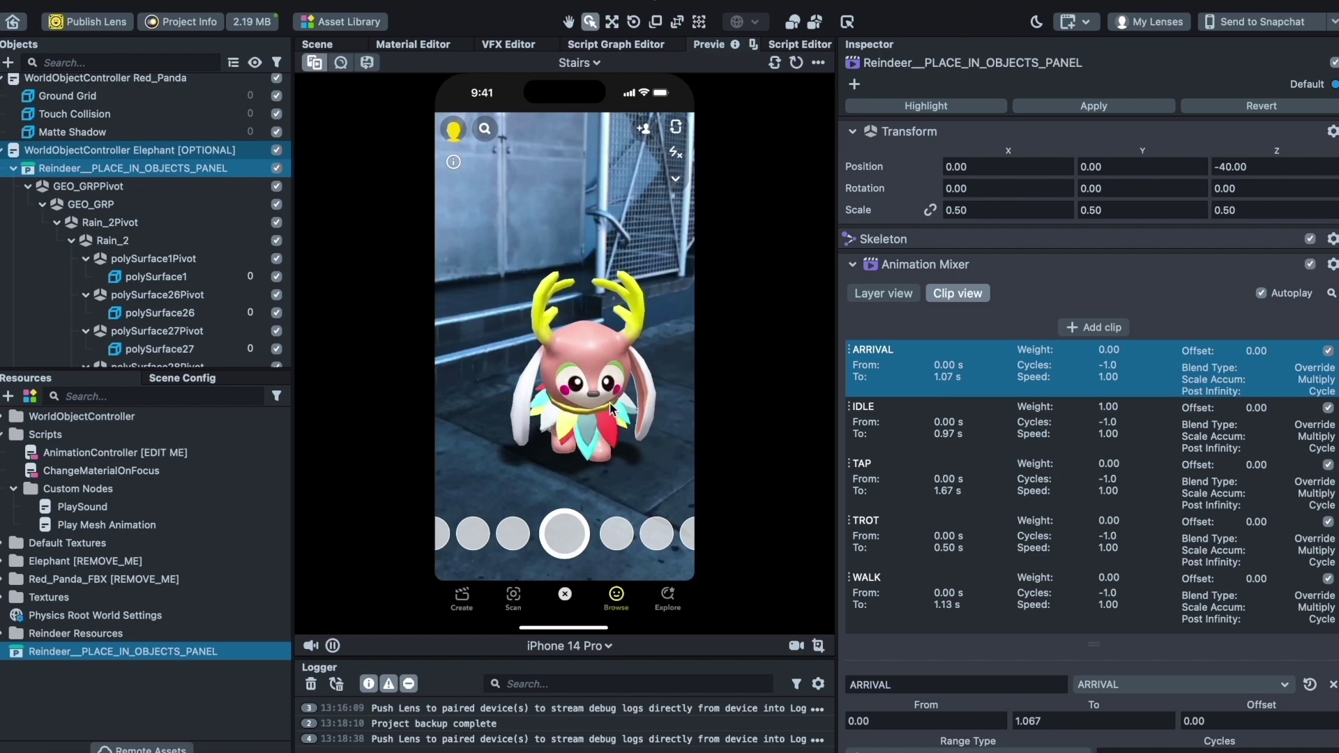
- Review the reindeer's Animation Mixer clips and collapse its object hierarchy
scroll(1053, 492, "down", 2)
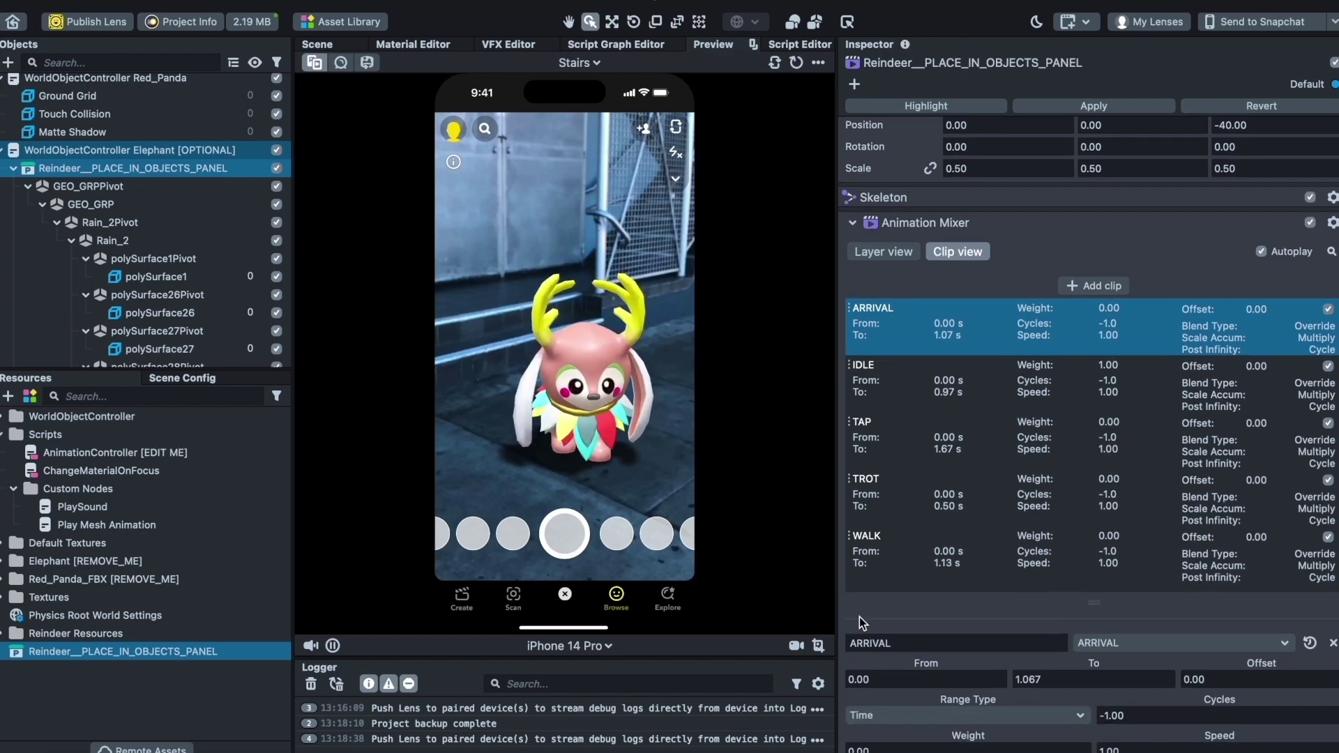
left_click(62, 171)
left_click(12, 169)
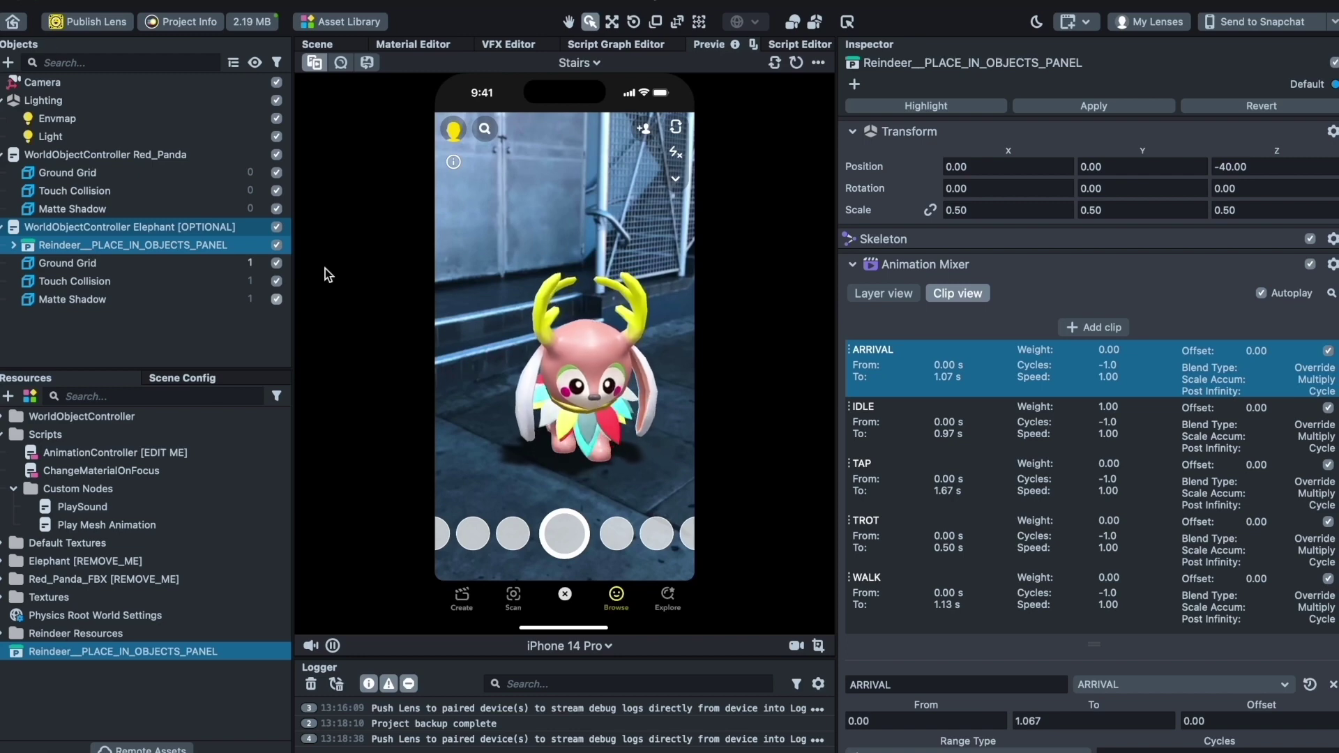
- Check the shadow settings of the reindeer's meshes, try shadow mode None on polySurface1, and reselect the reindeer prefab
scroll(140, 209, "down", 5)
left_click(160, 219)
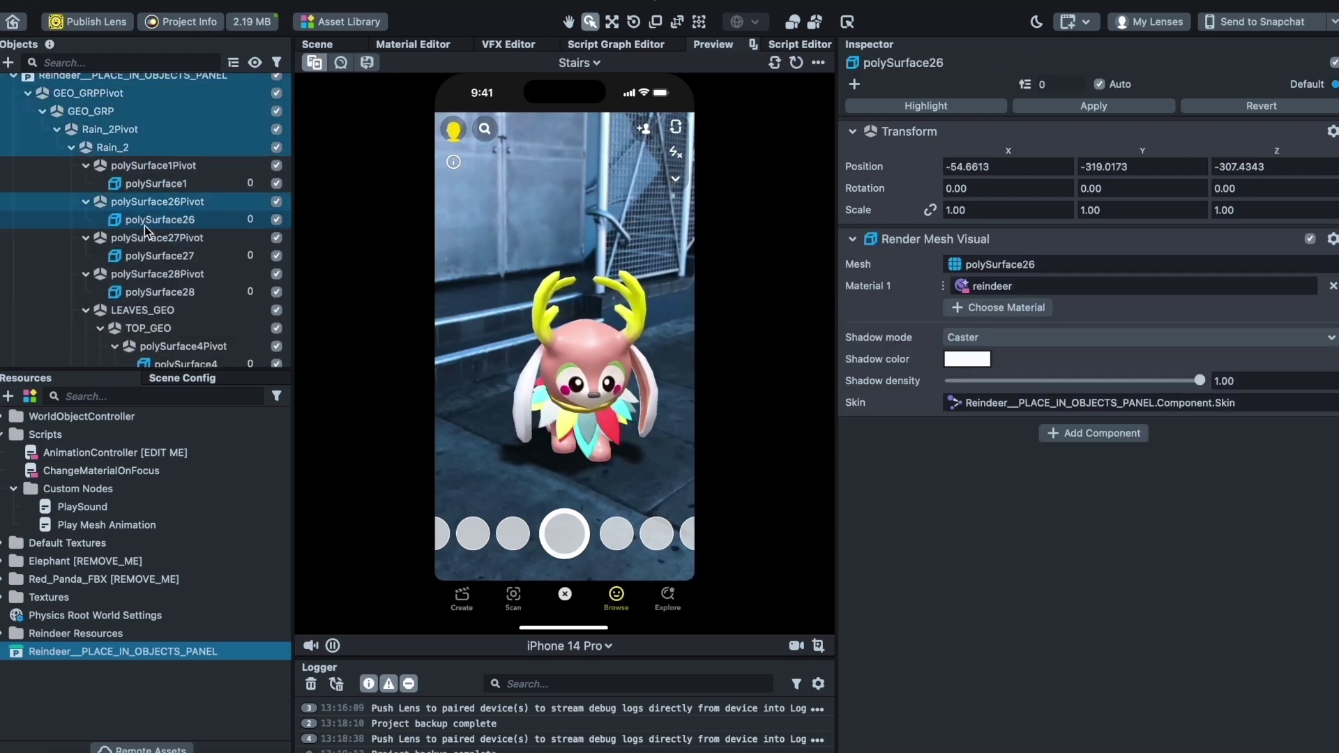
left_click(157, 256)
left_click(246, 187)
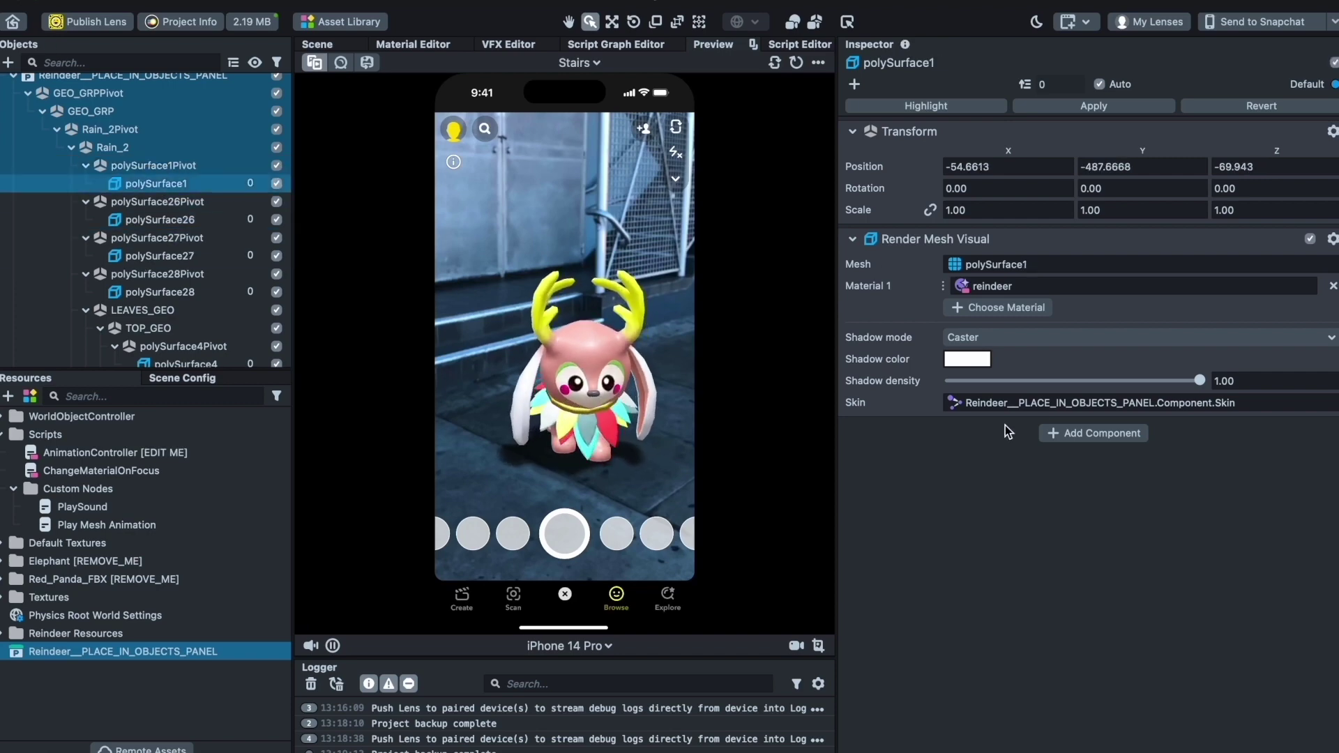
left_click(972, 336)
left_click(989, 326)
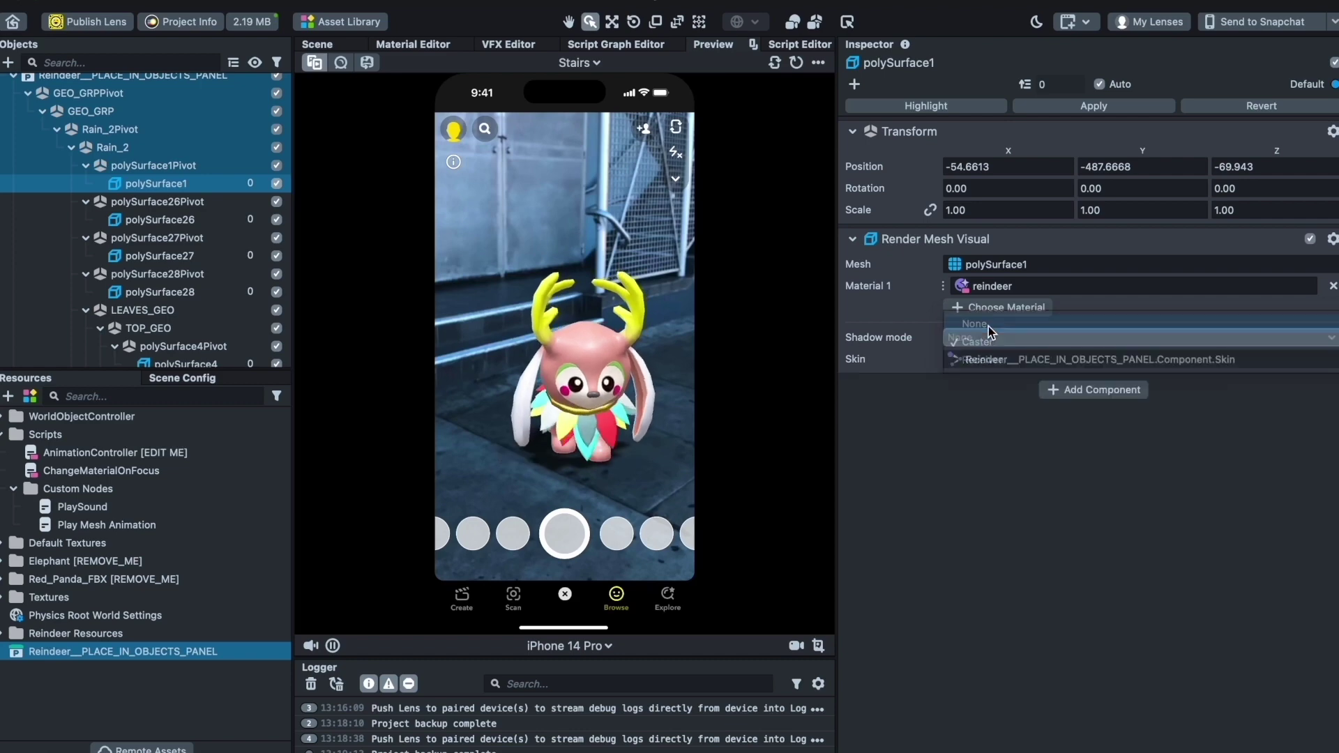
scroll(982, 337, "down", 1)
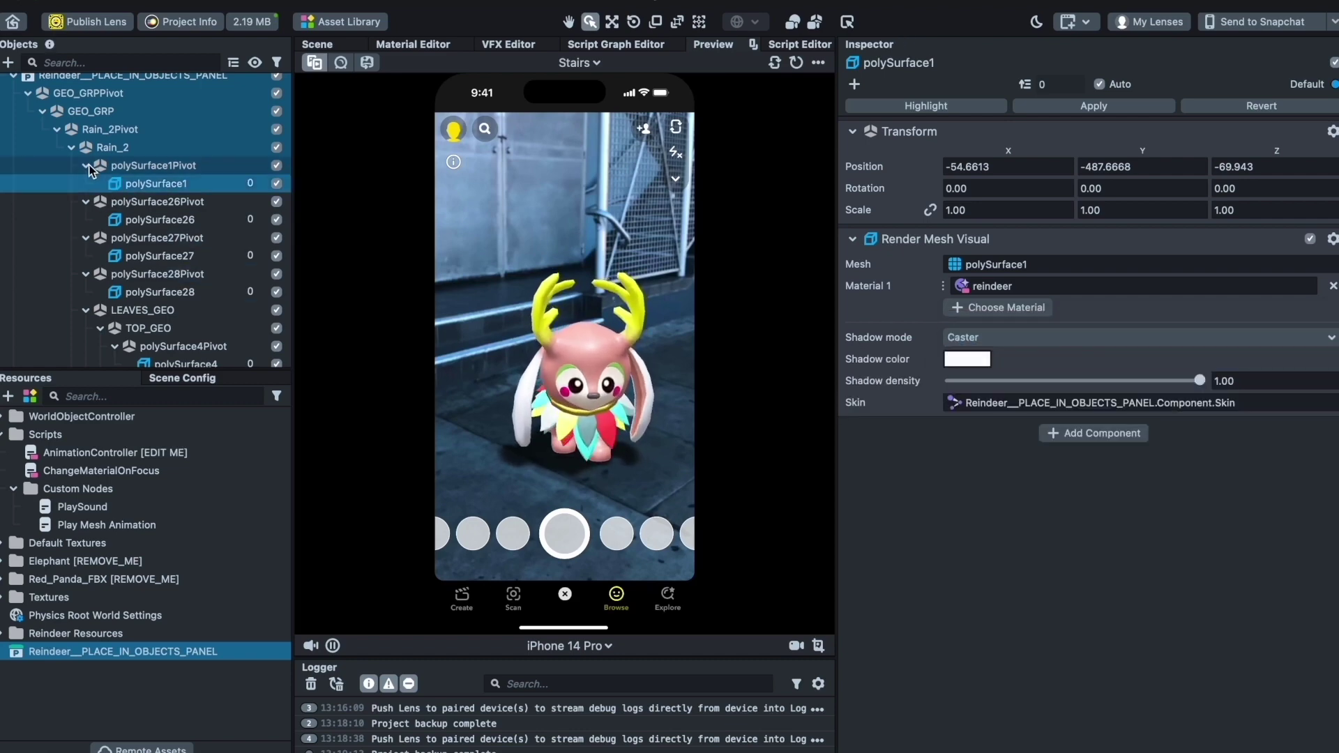
scroll(69, 107, "up", 5)
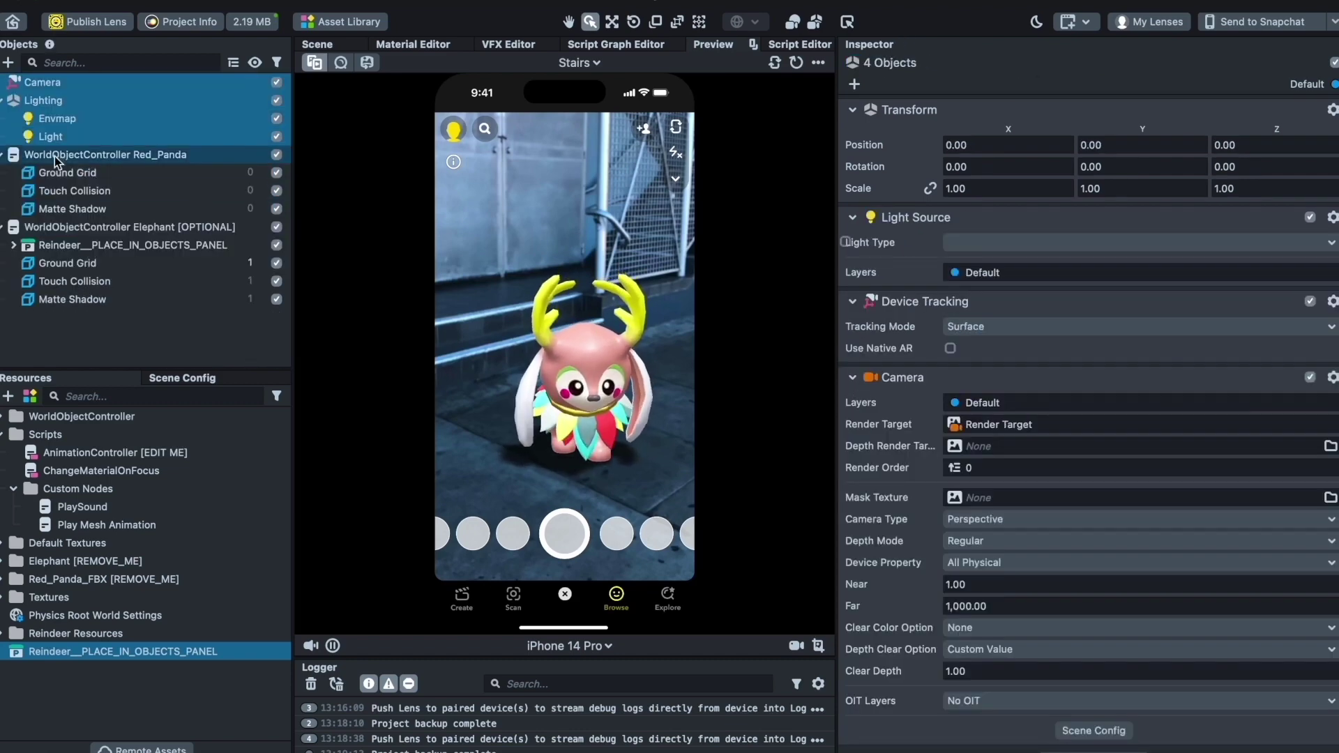
left_click(78, 246)
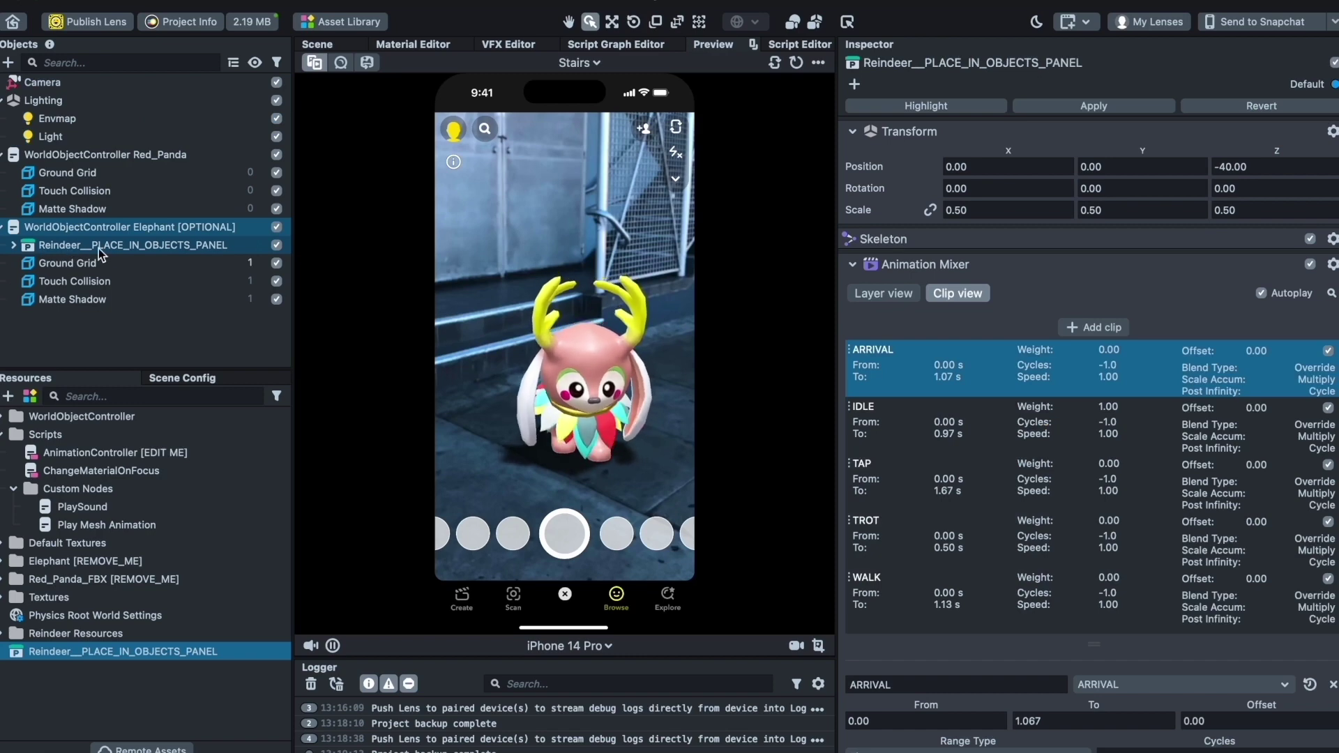
- Add a Script component to the reindeer prefab and assign the AnimationController [EDIT ME] script to it
scroll(987, 429, "down", 3)
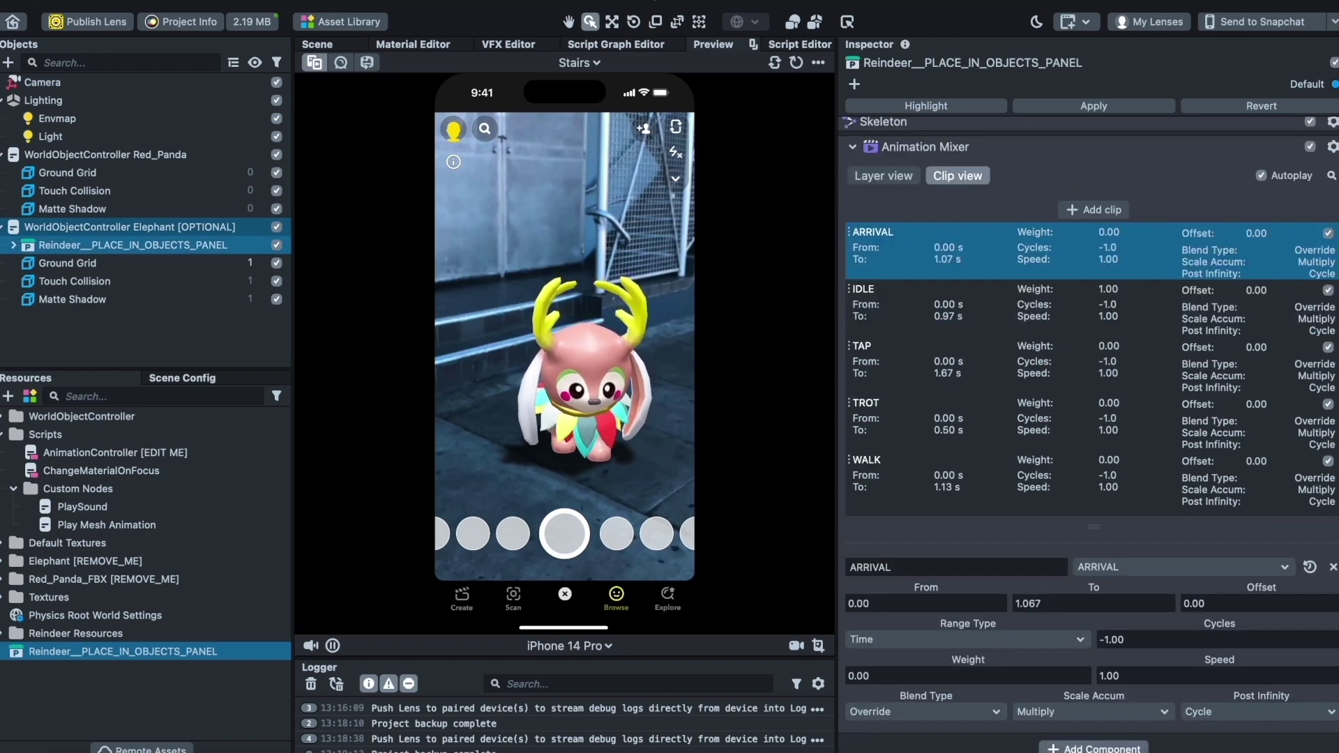
left_click(1093, 749)
left_click(1049, 381)
type("sc")
left_click(1037, 412)
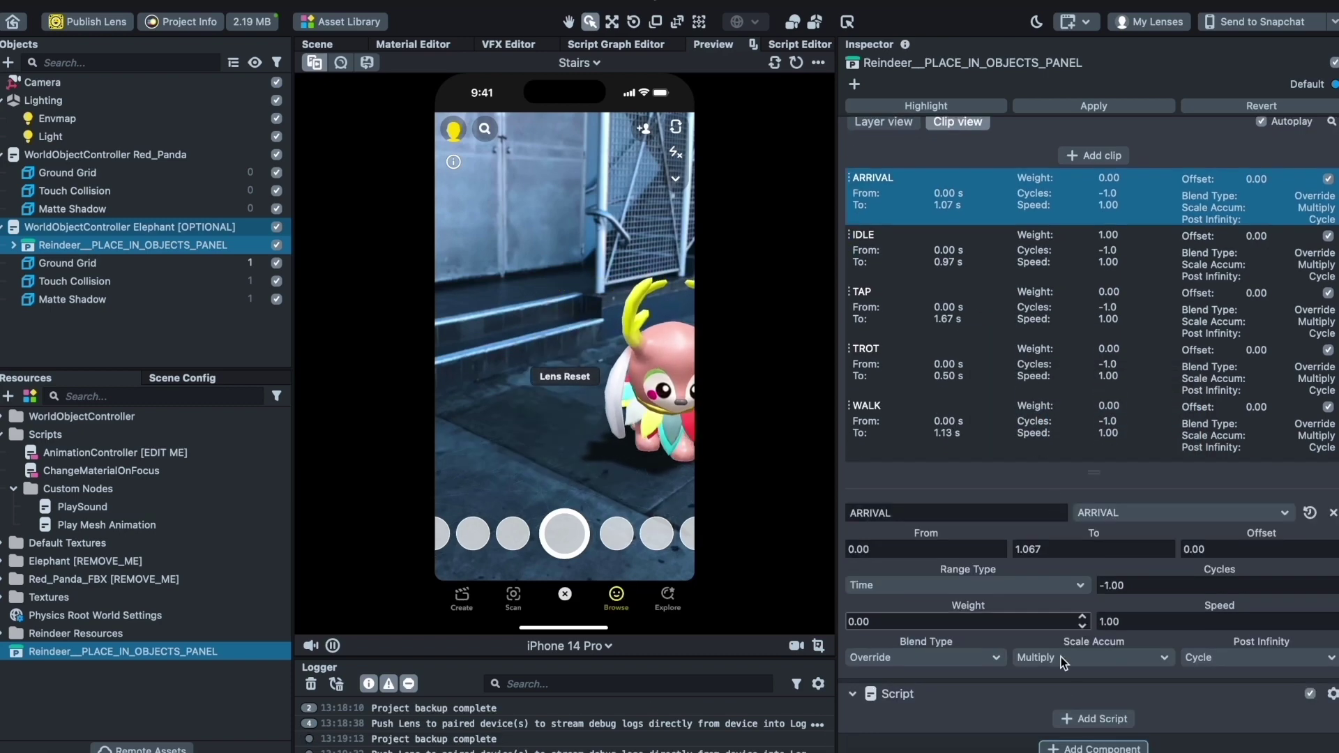
left_click(1086, 718)
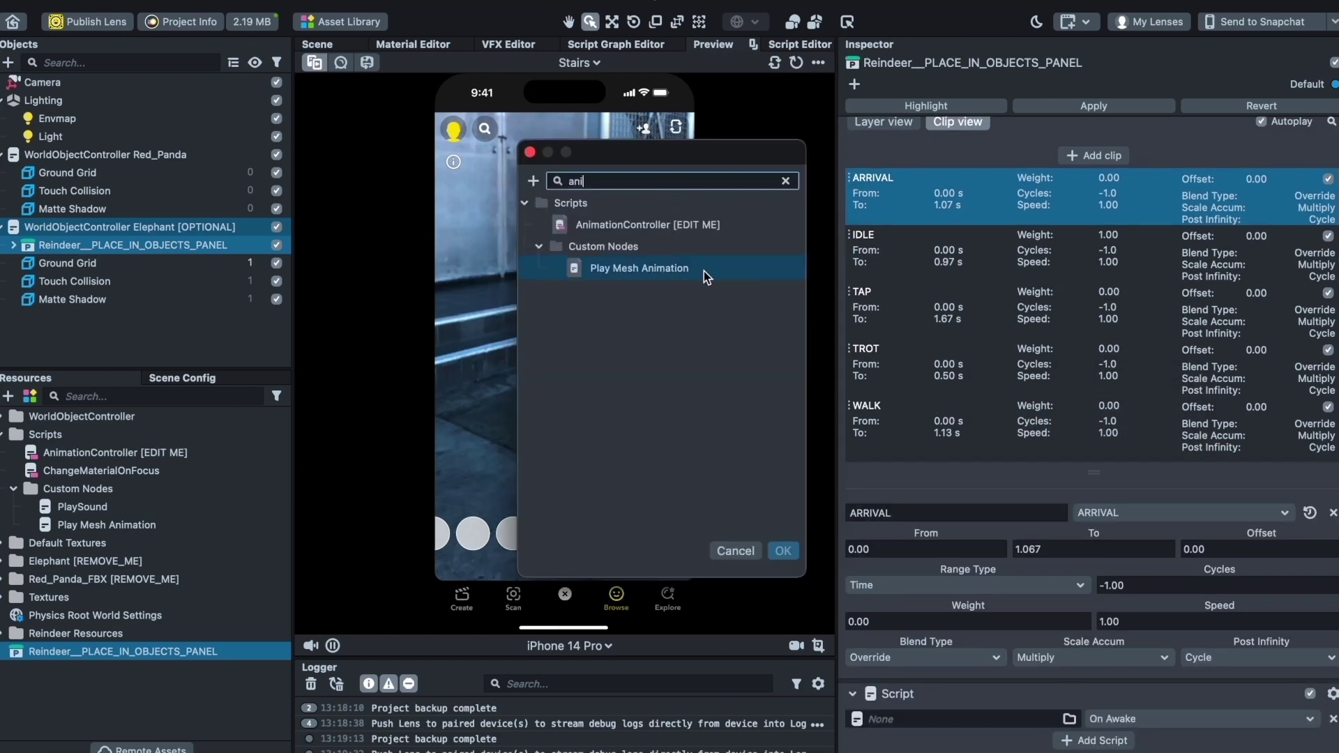
type("ani")
key("BackSpace")
double_click(664, 226)
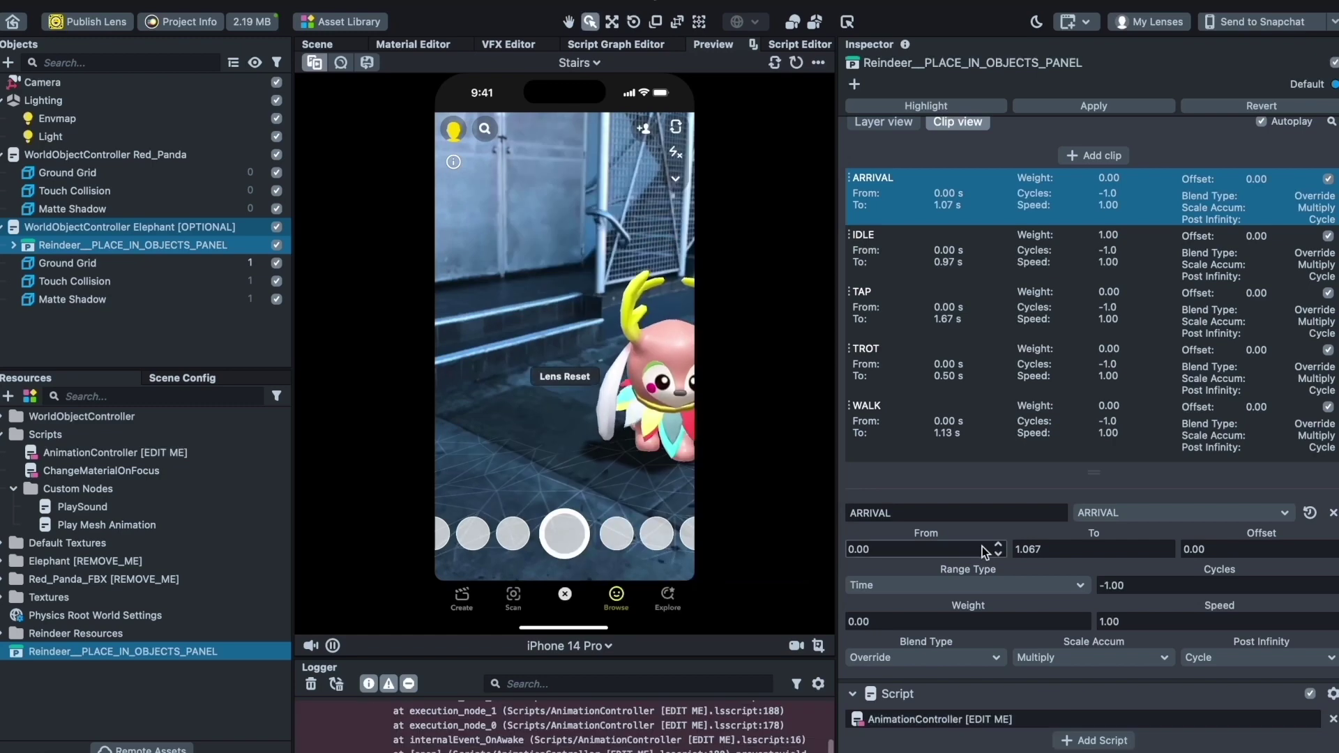
- Link the script's interaction input to WorldObjectController Elephant's Touch, and its AnimationMixer to the reindeer's Animation Mixer
scroll(991, 614, "down", 4)
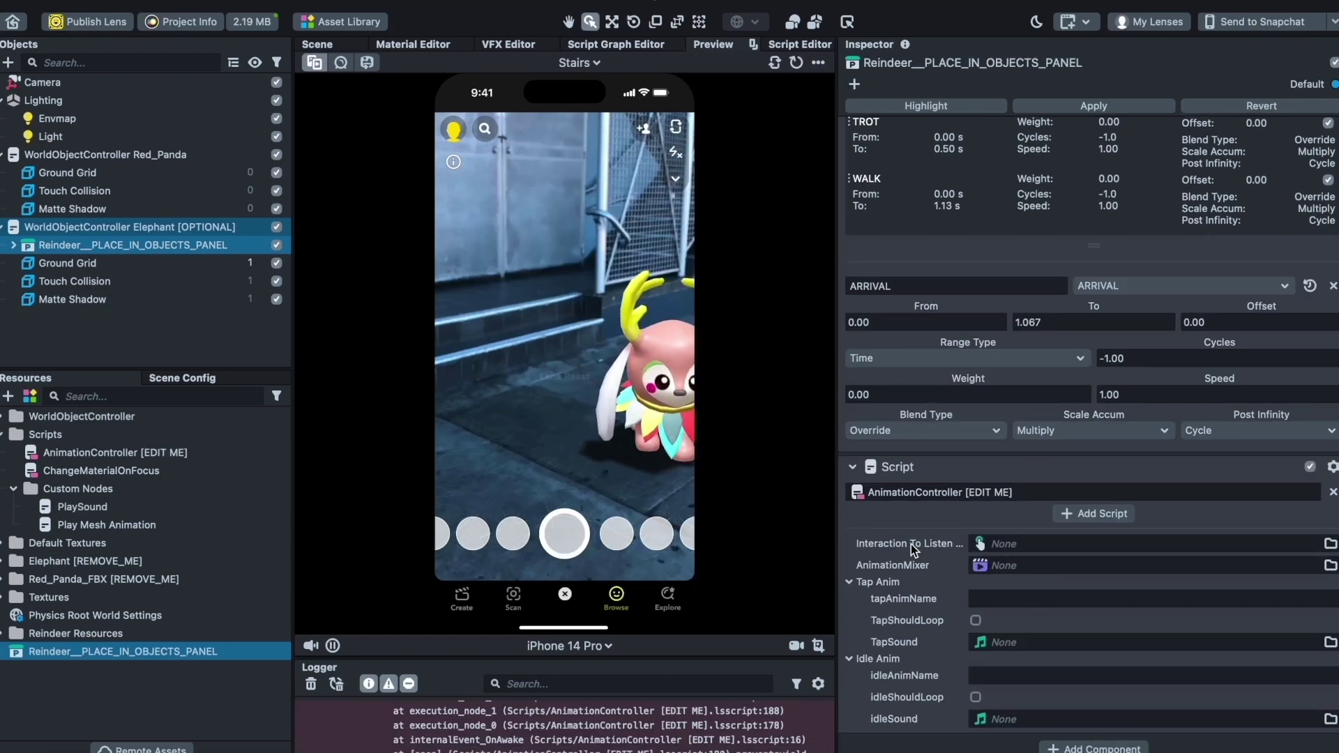
left_click(990, 544)
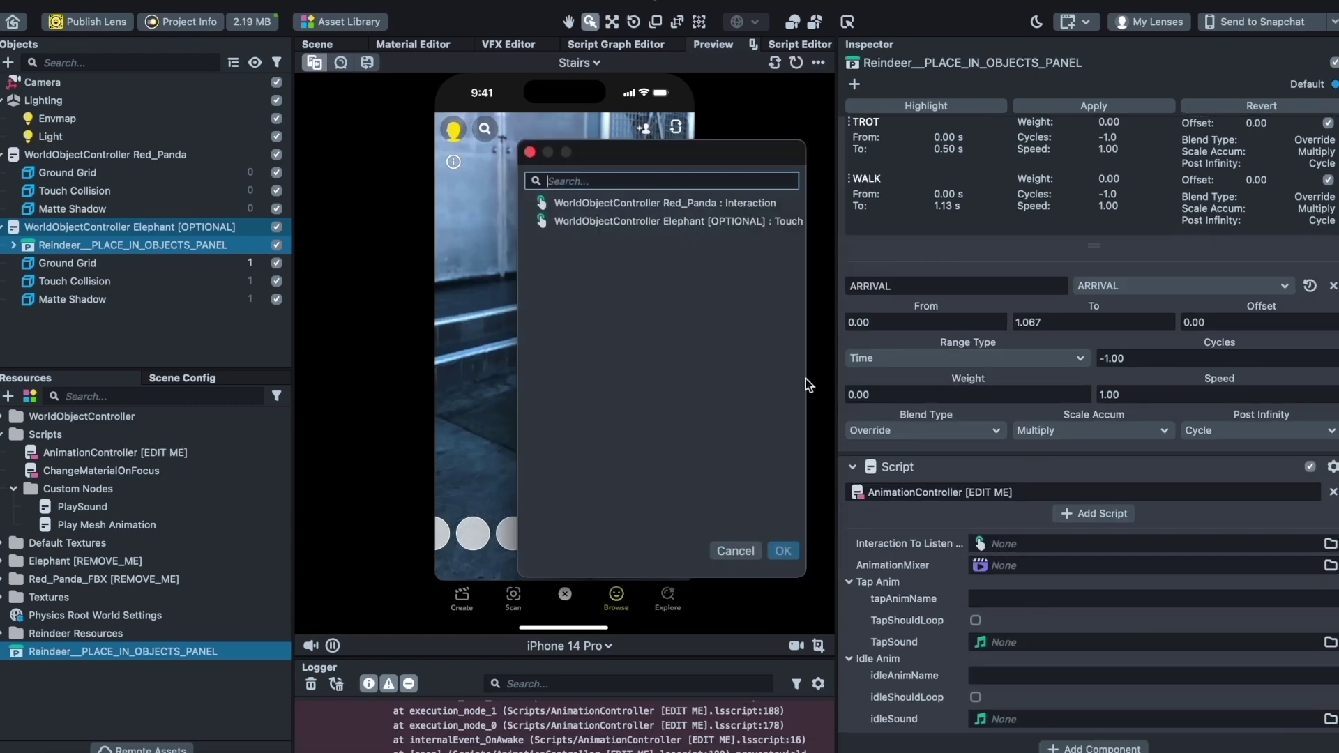
double_click(624, 223)
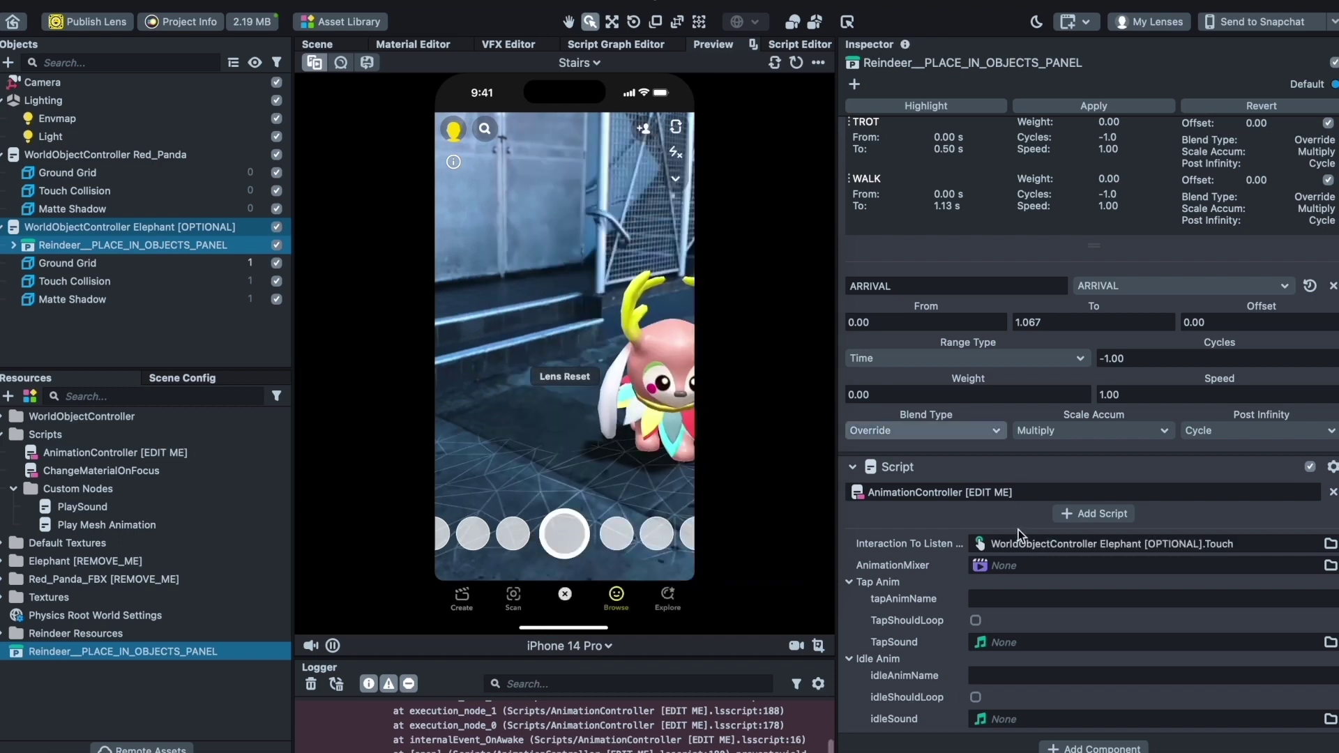
left_click(1018, 569)
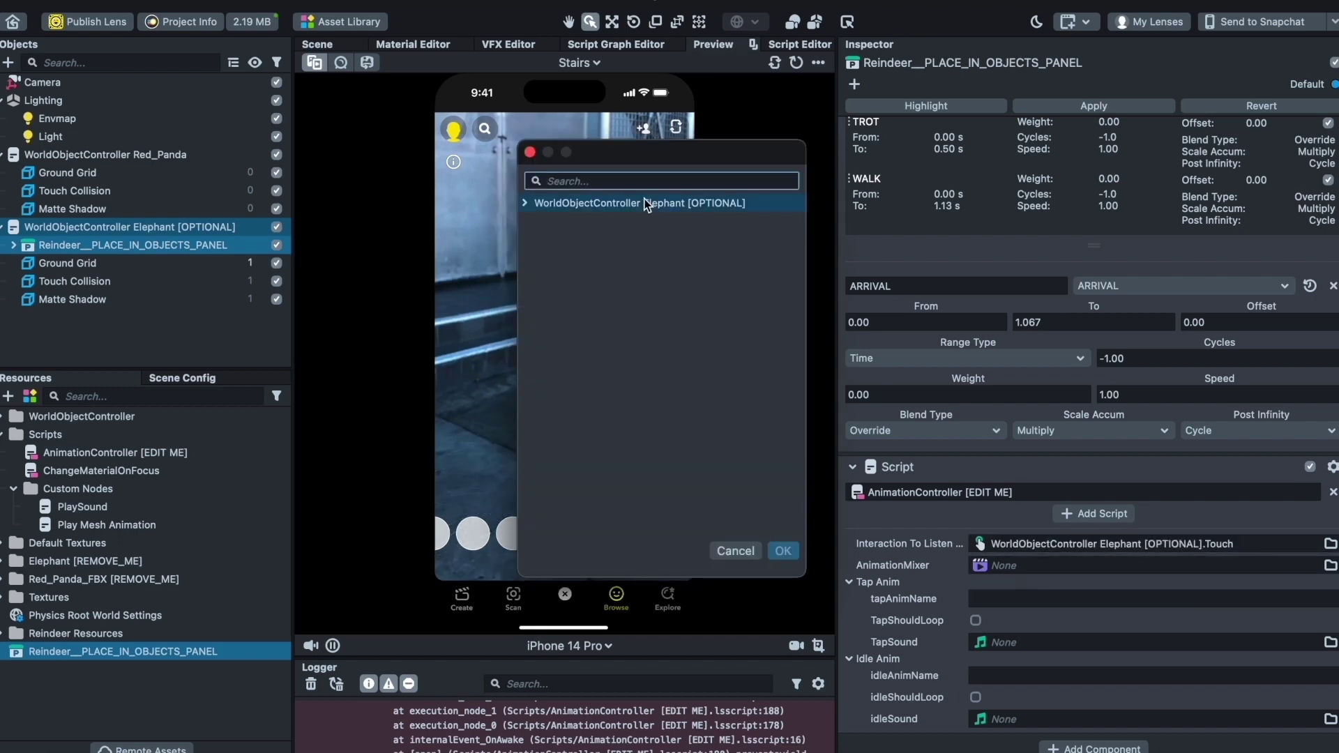
double_click(634, 221)
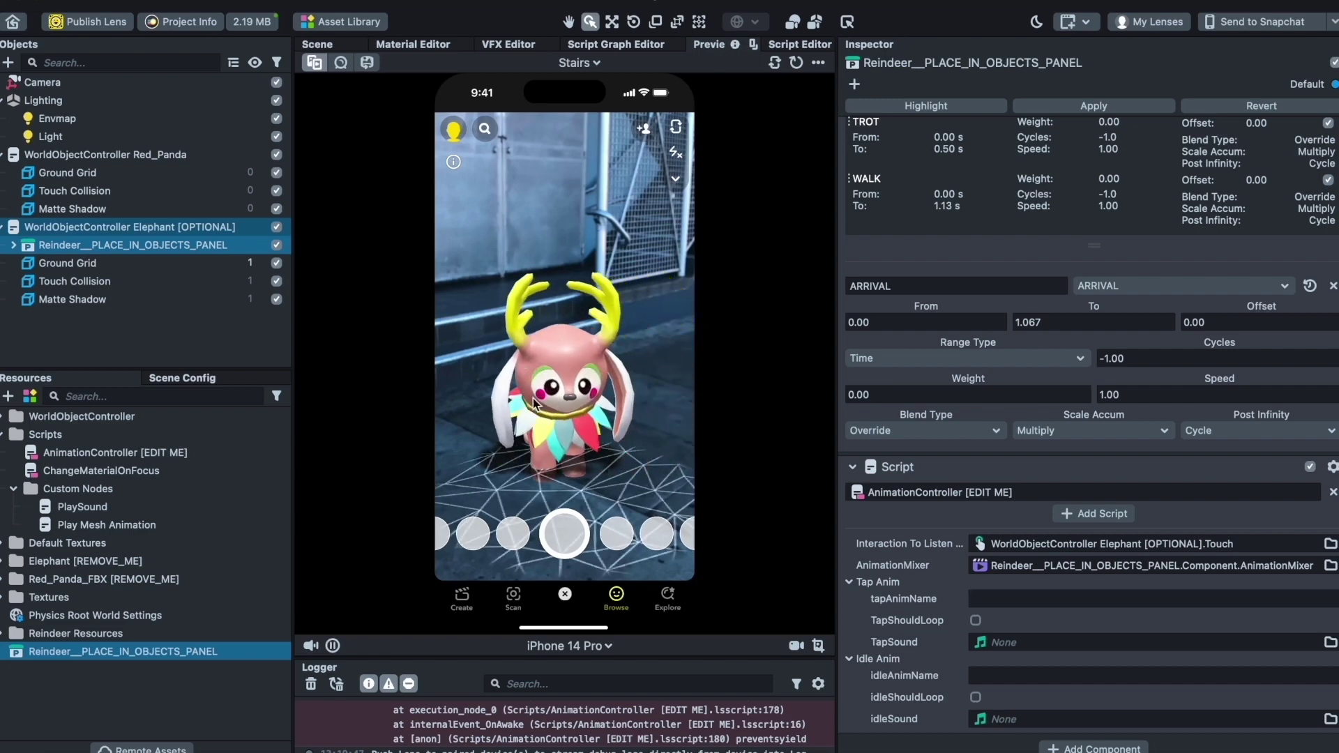
- Set the script's idle animation name to IDLE and turn on looping for it
left_click(1002, 598)
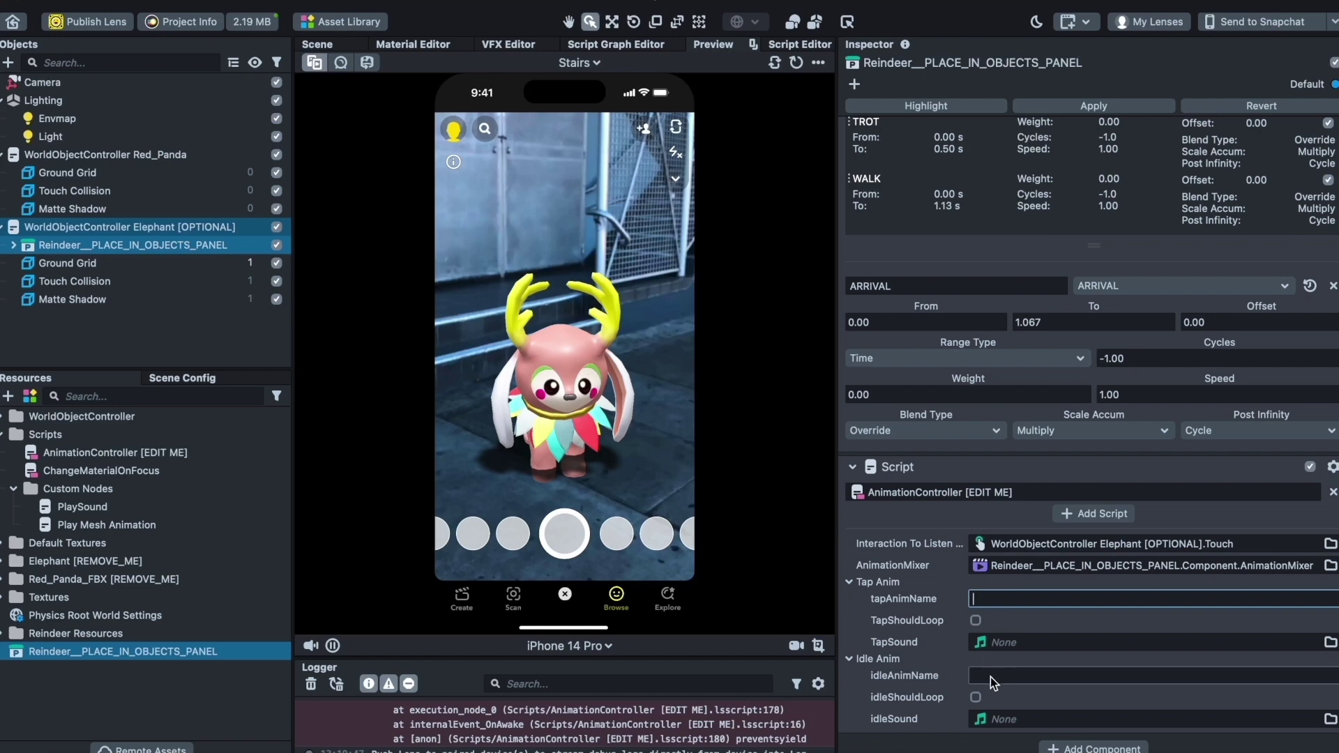
scroll(1011, 580, "up", 5)
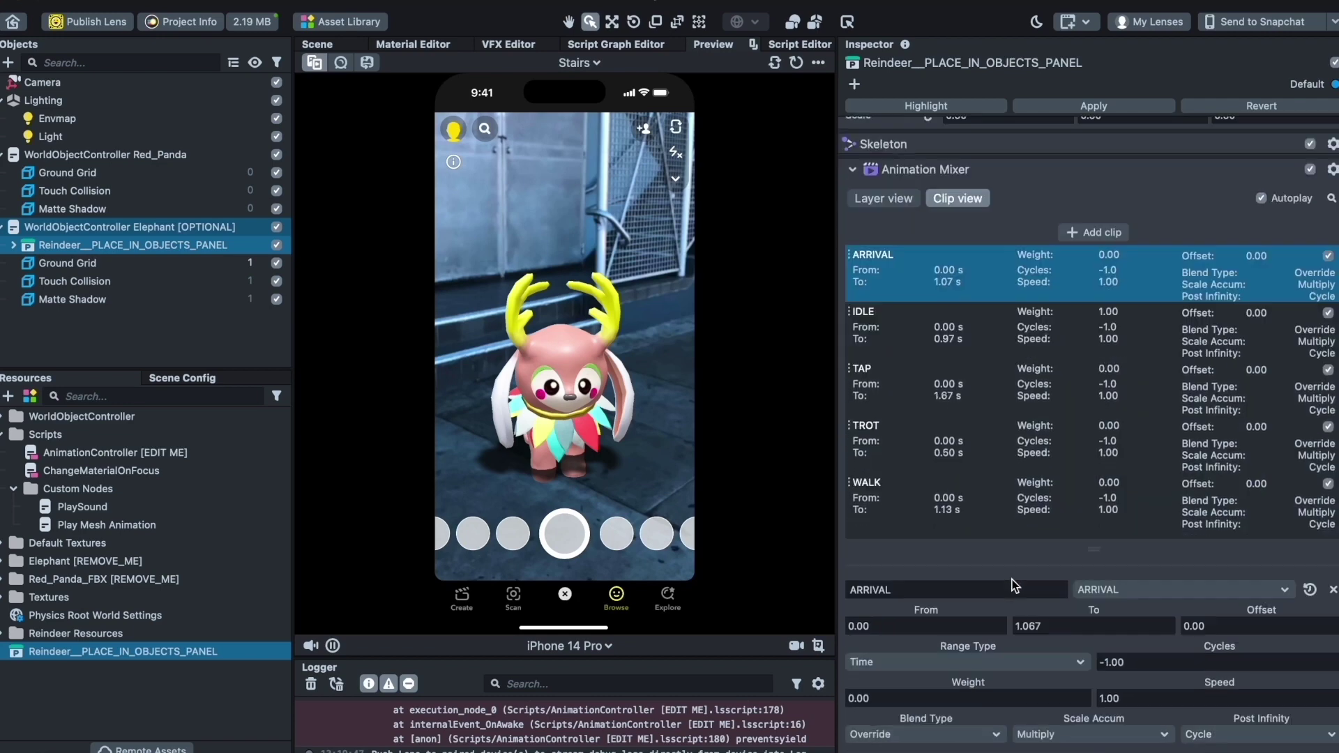
scroll(1012, 579, "down", 5)
left_click(998, 675)
type("ID")
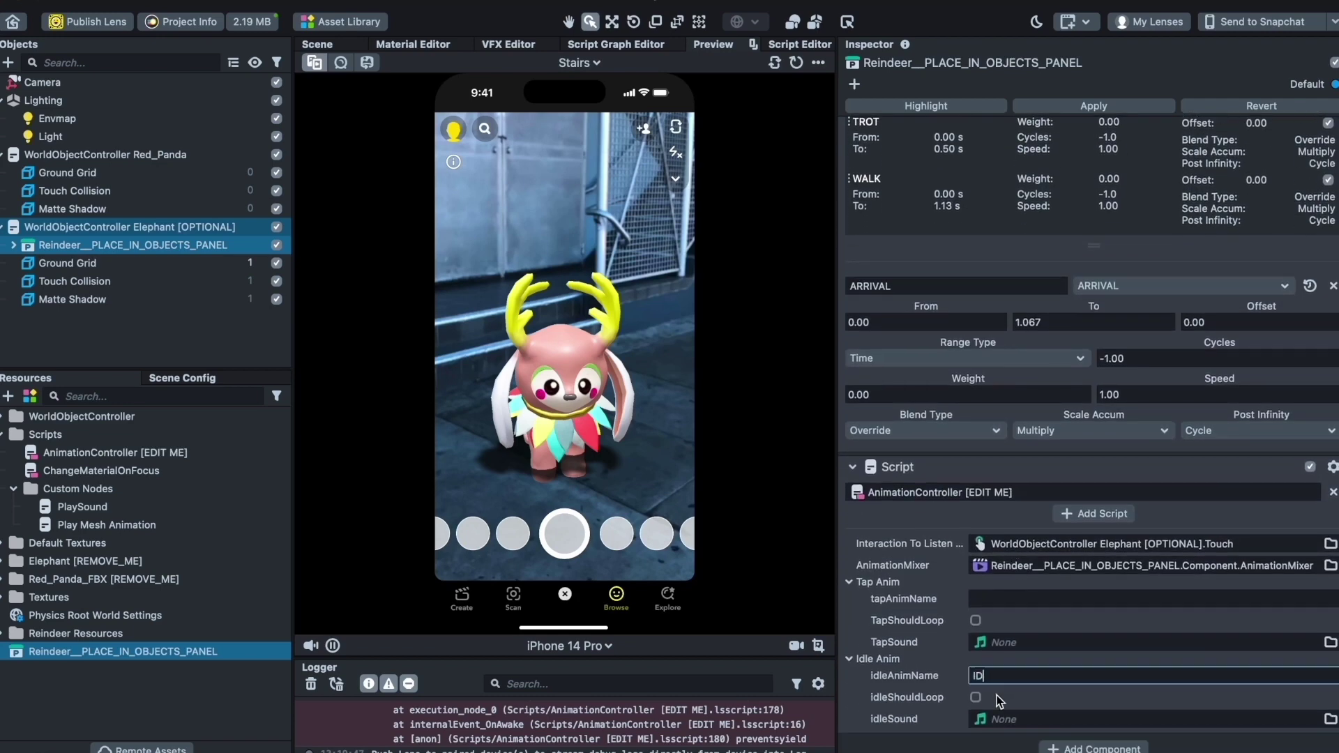
type("LE")
left_click(975, 698)
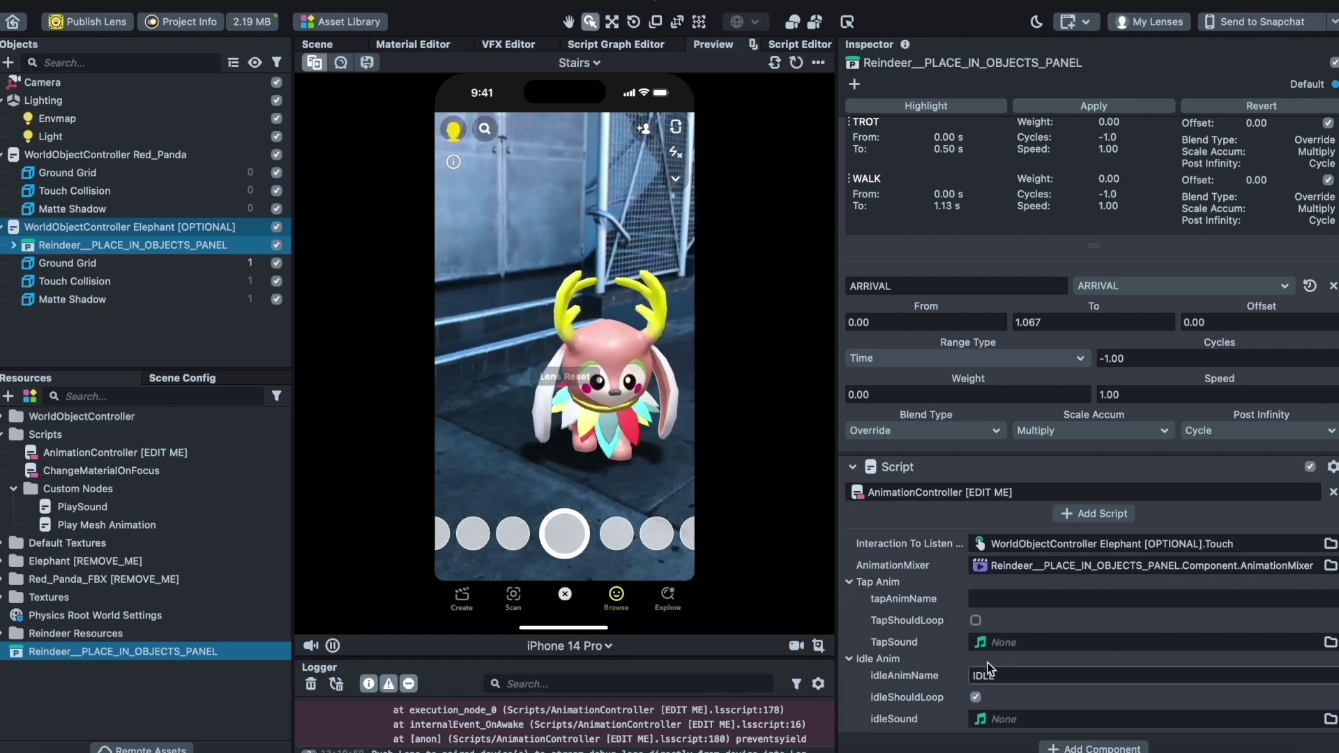
- Set the script's tap animation name to TAP, leaving its looping off
left_click(989, 601)
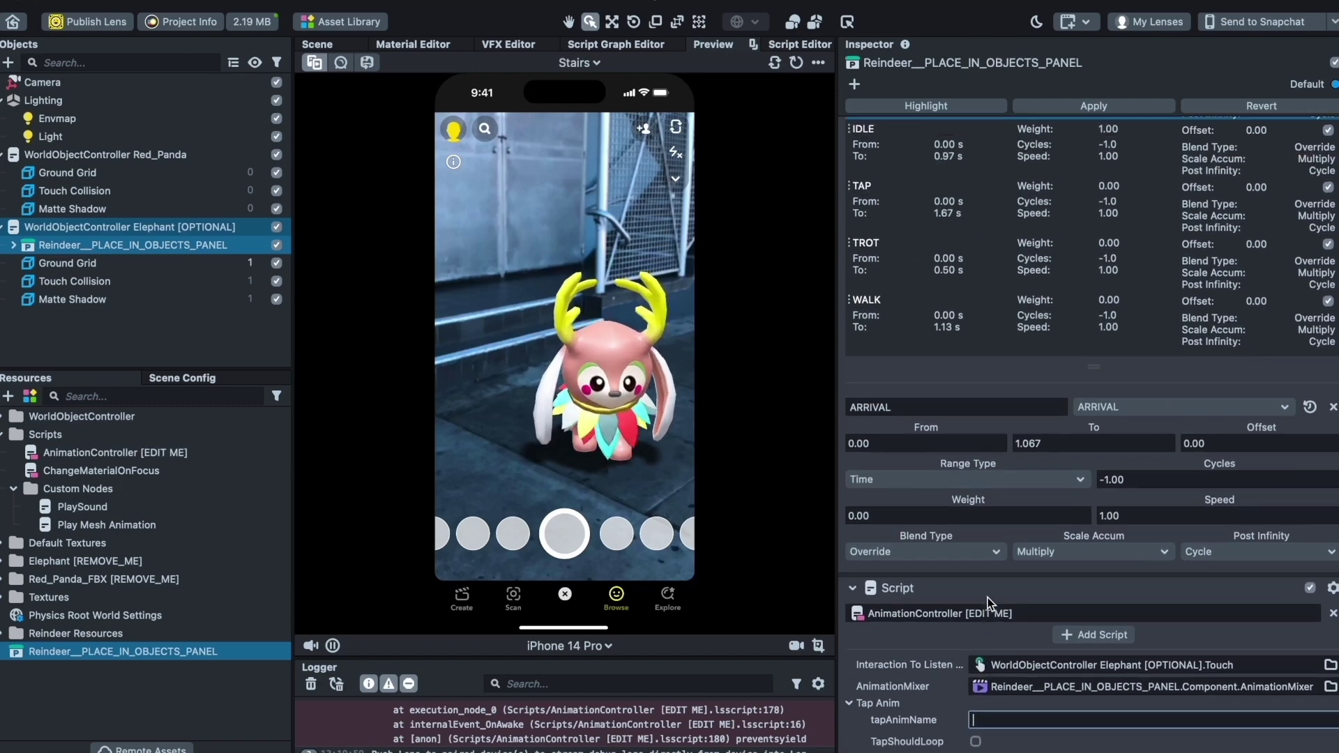
scroll(988, 598, "down", 2)
type("TAP")
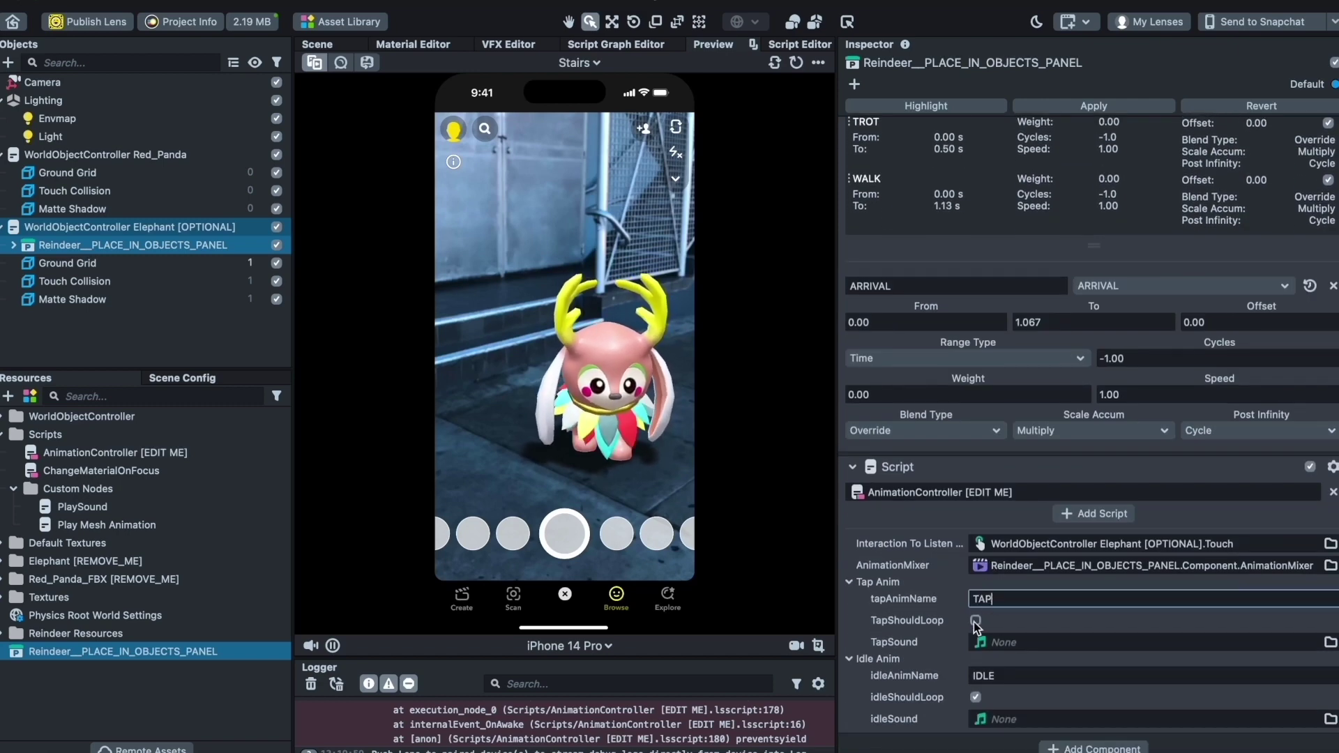
left_click(976, 621)
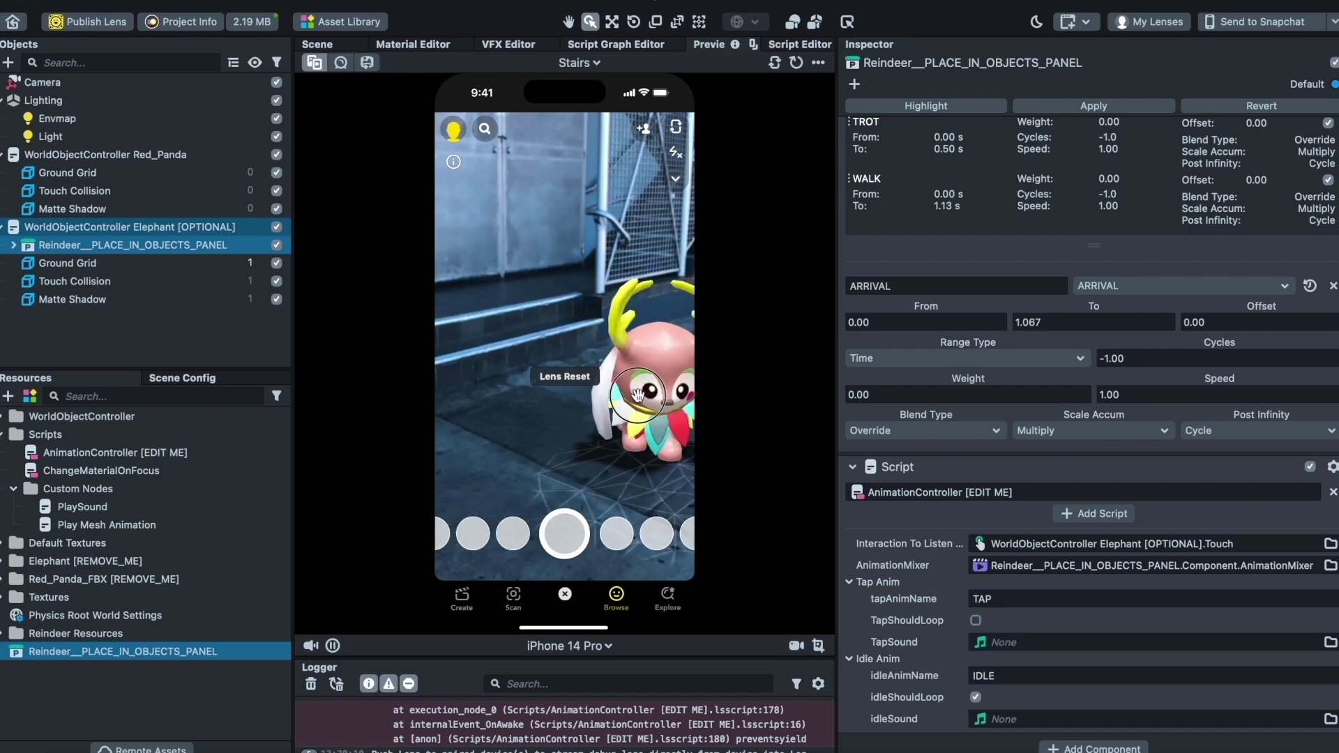
- Compare the Animation Mixer's clip names with the script's animation names, and test the tap animation on the previewed reindeer
scroll(897, 302, "up", 5)
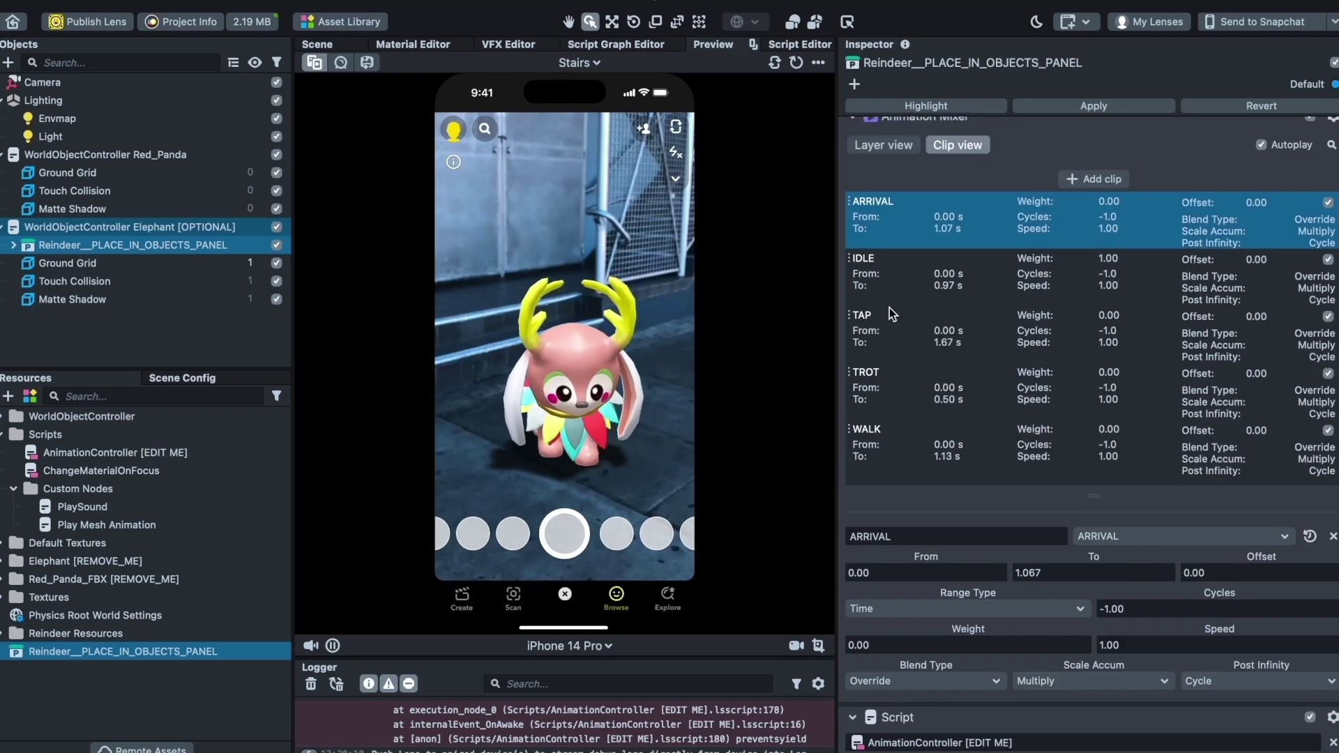
scroll(915, 424, "down", 1)
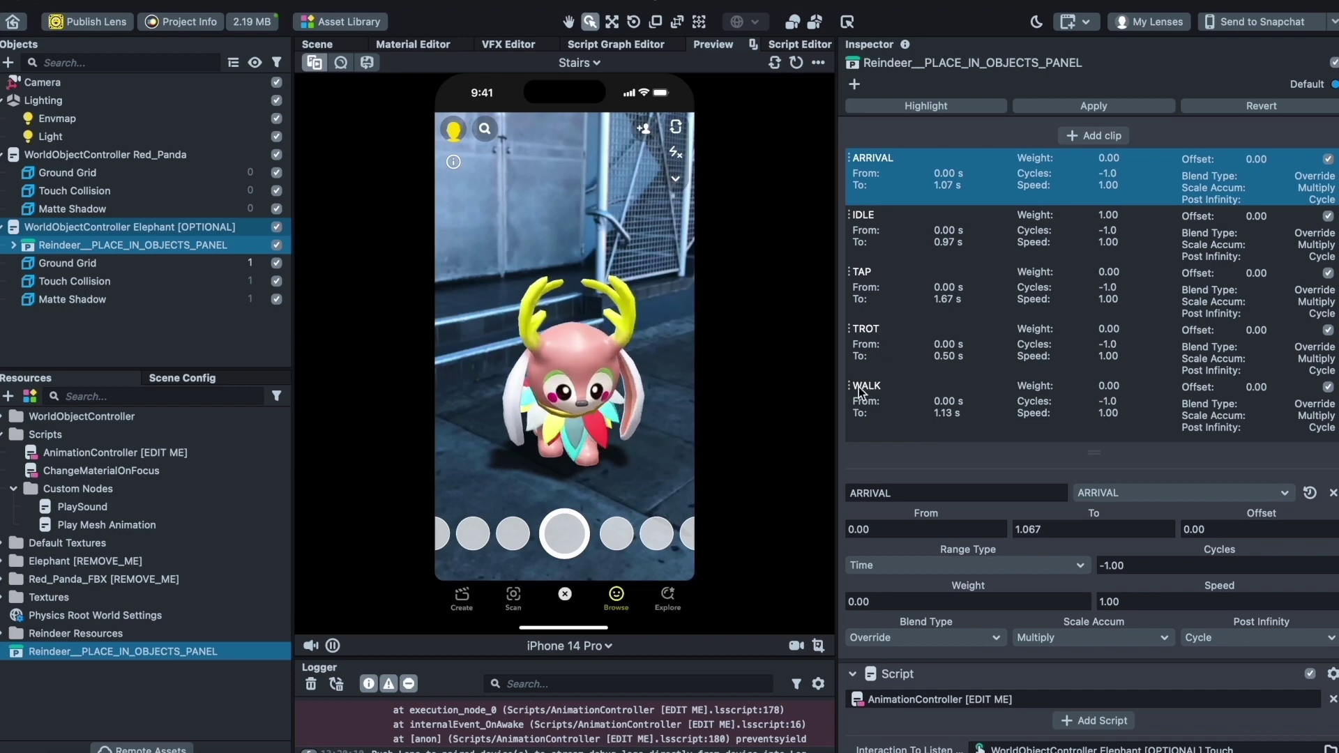
scroll(872, 425, "down", 3)
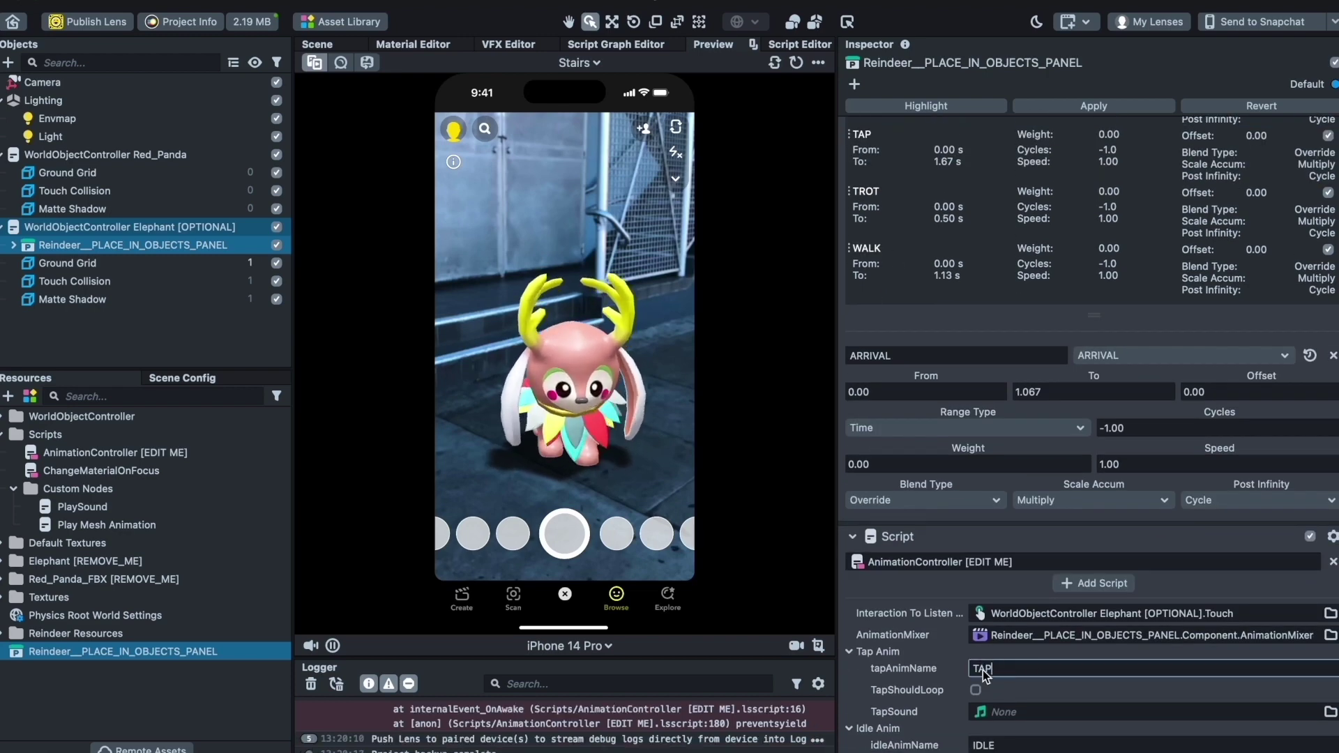
scroll(954, 495, "down", 1)
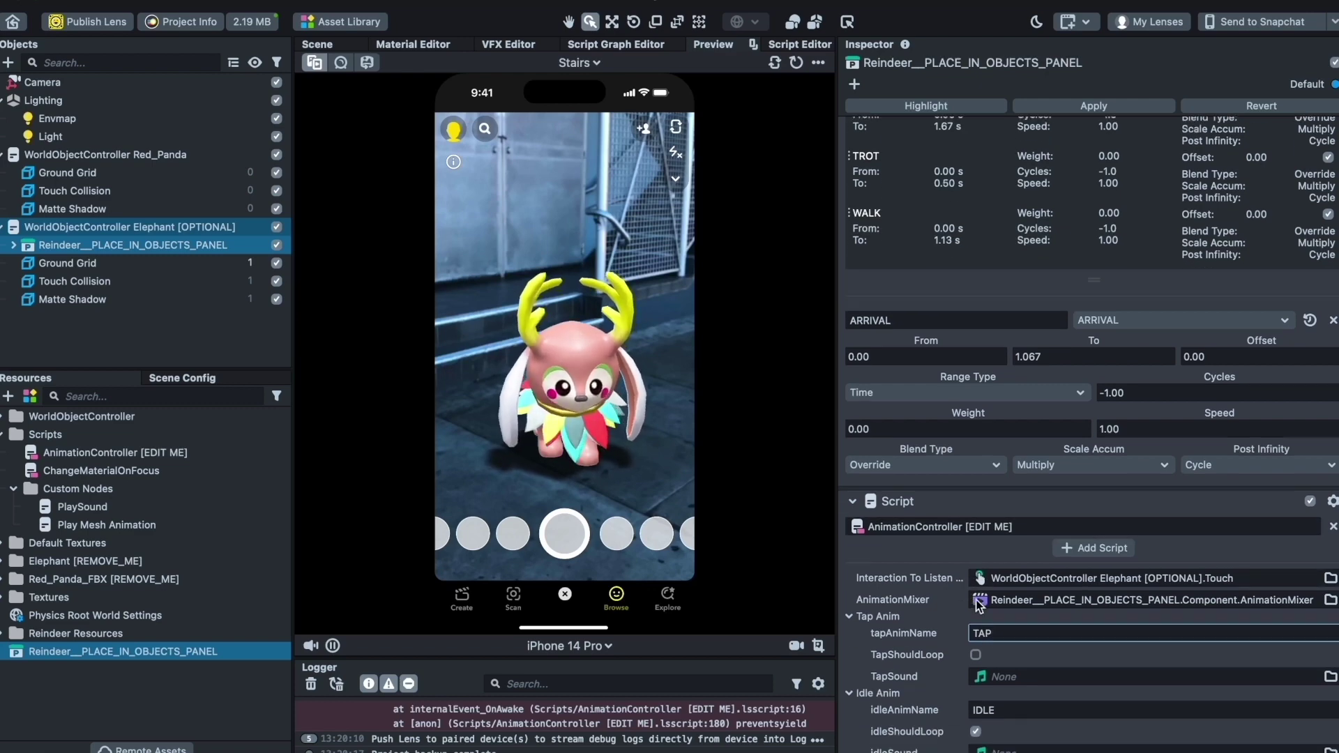
scroll(927, 349, "down", 2)
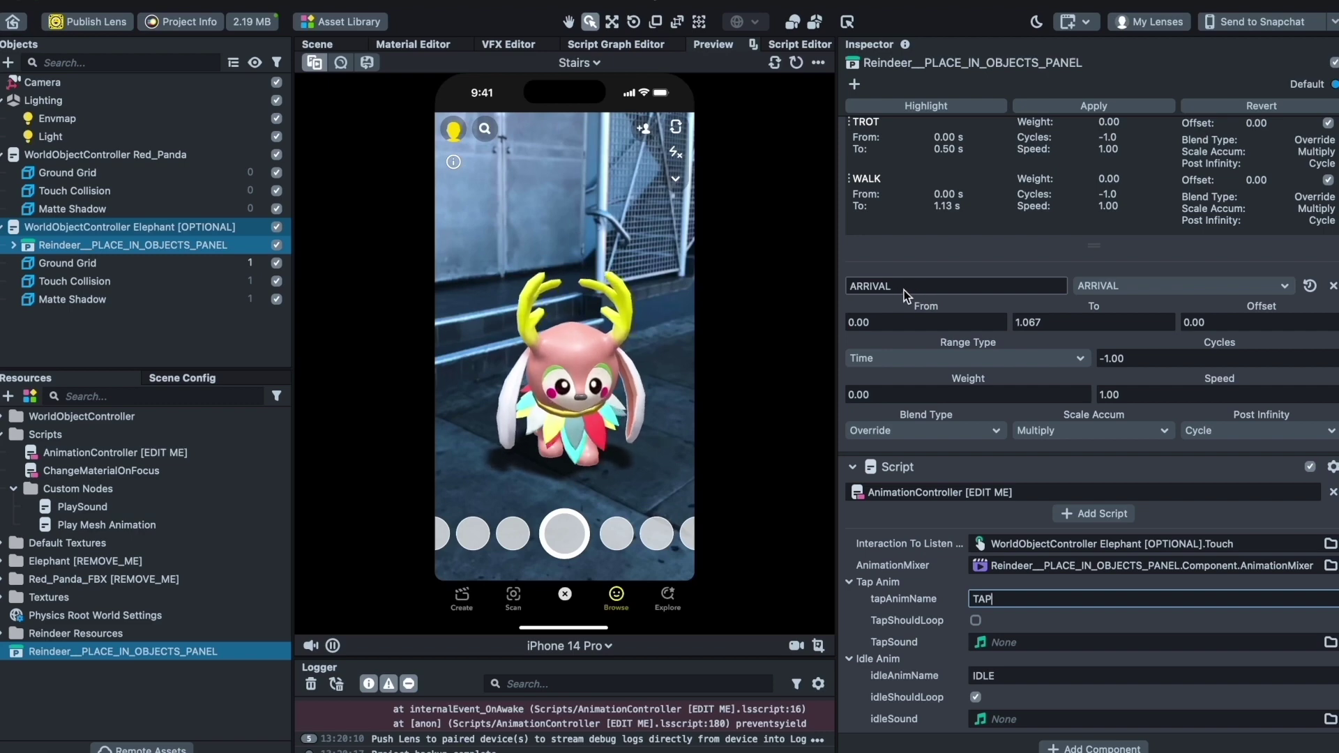
left_click(607, 411)
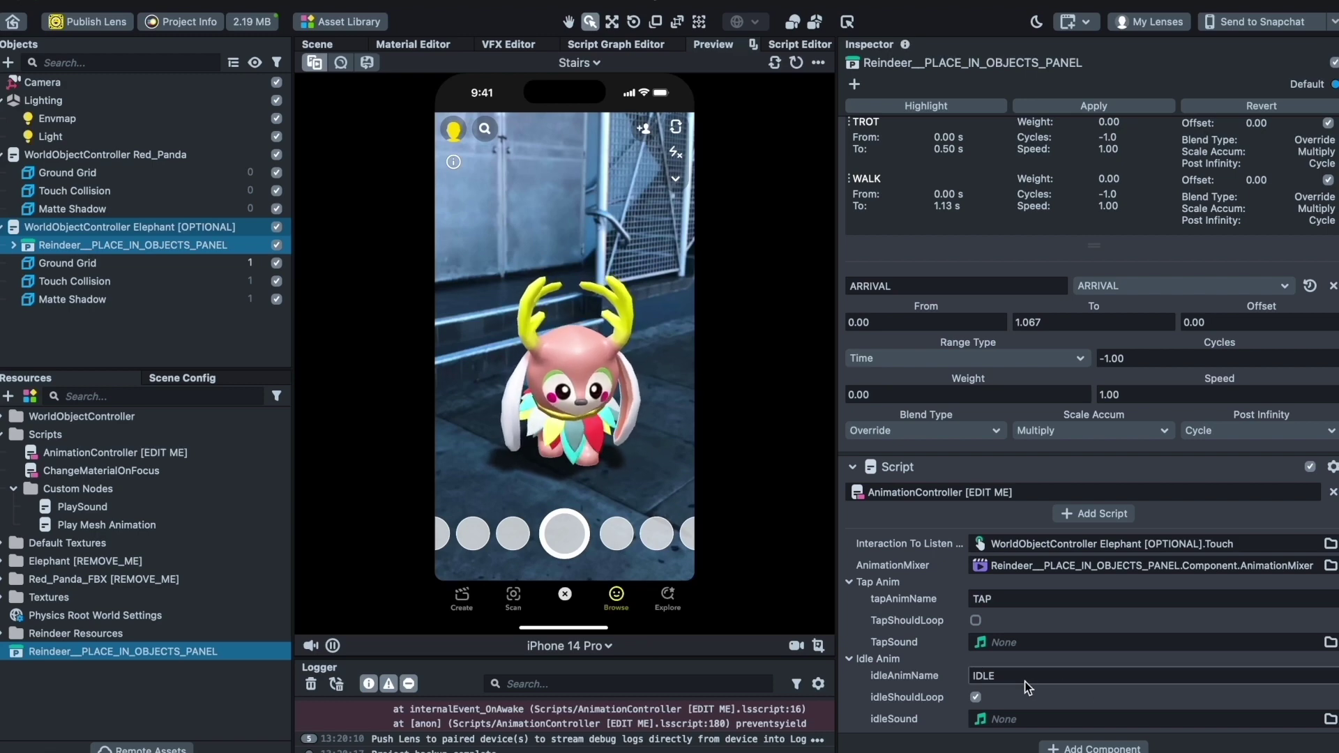
- Set the script's tap animation name to ARRIVAL
double_click(994, 598)
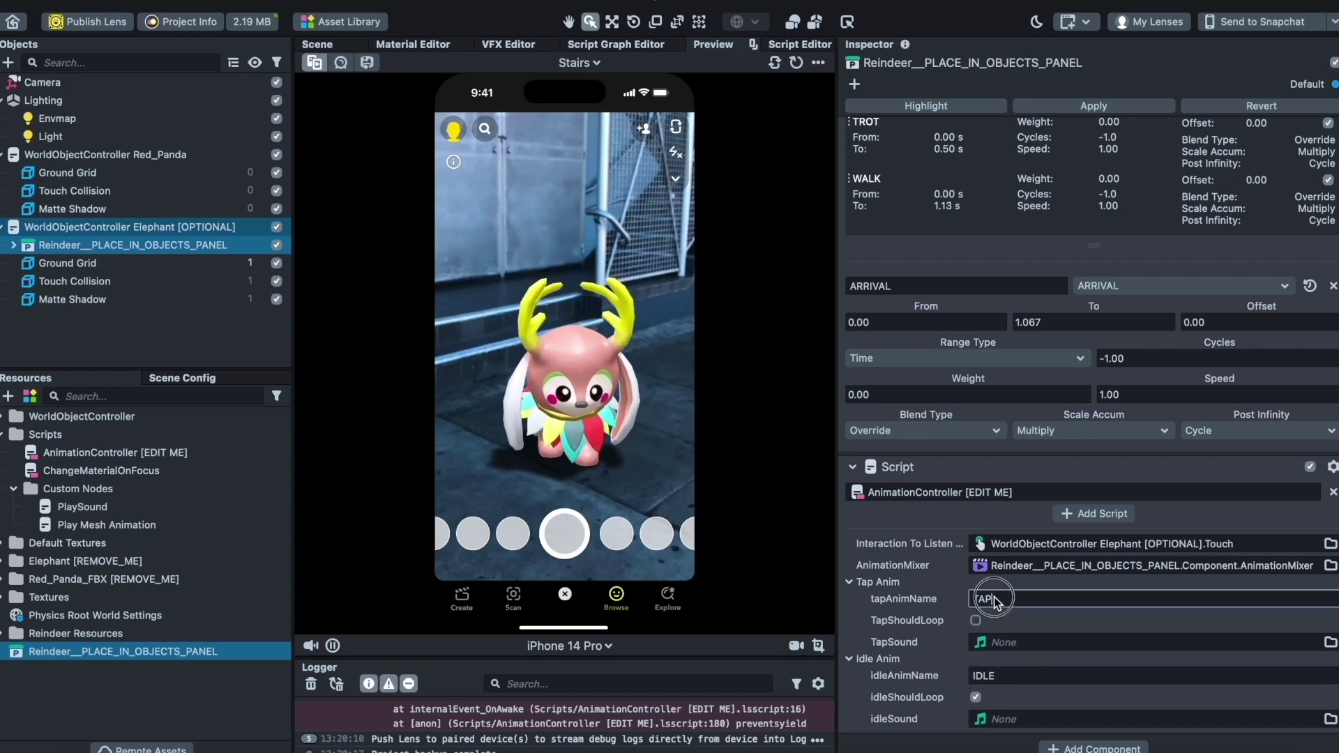
type("ARRIVAL")
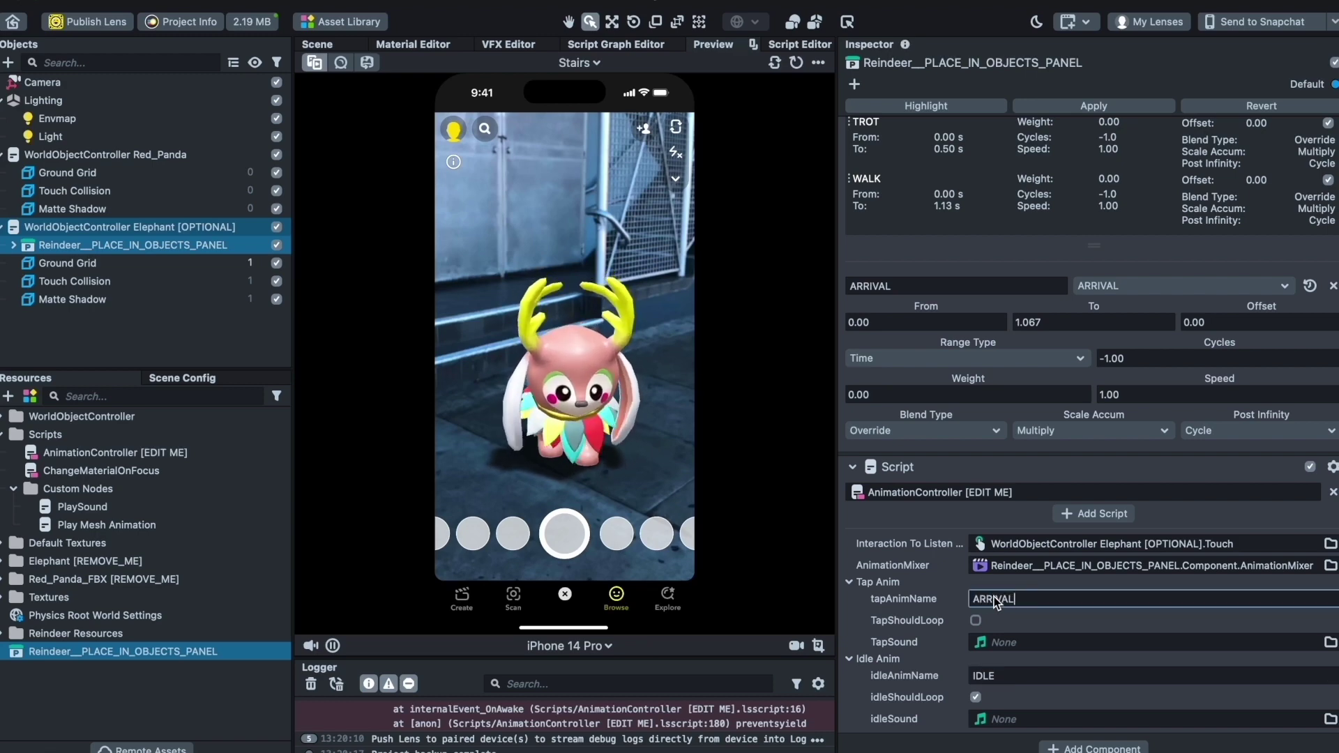
key("Return")
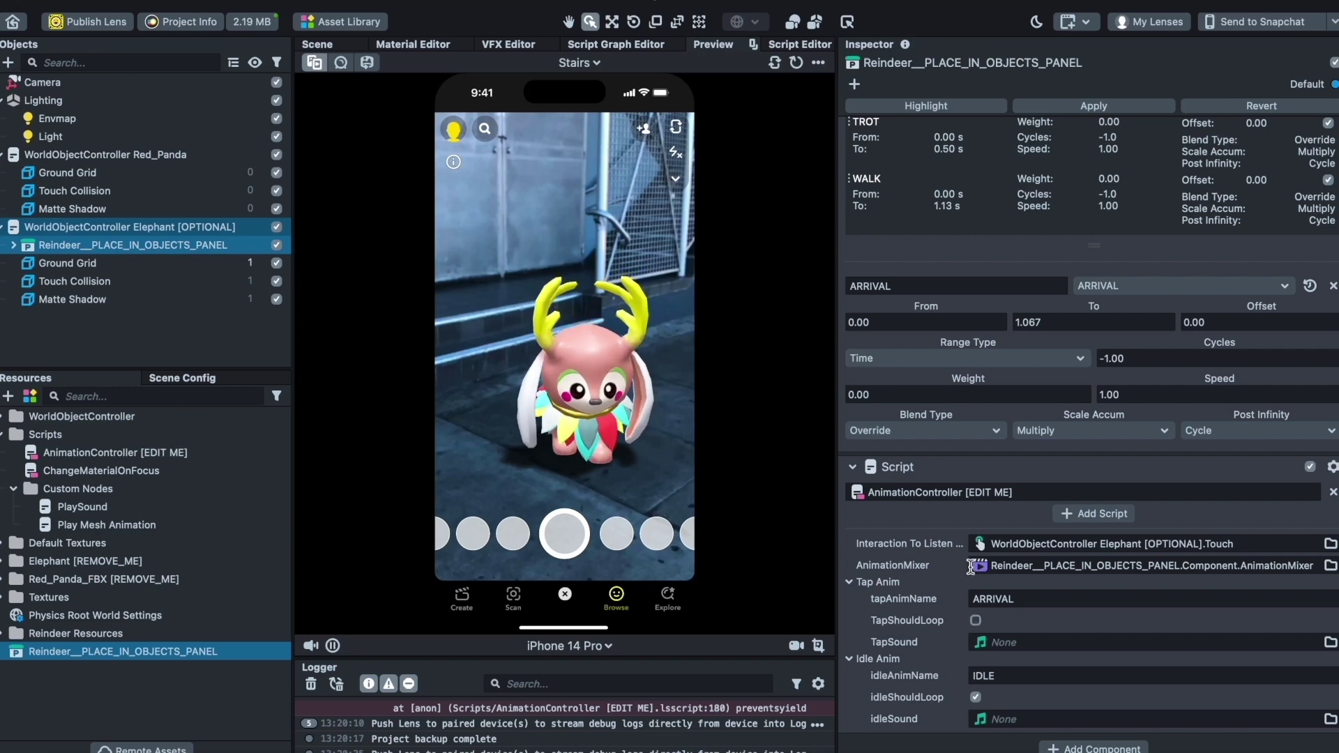
- Try WALK as the script's idle animation name, and set it back to IDLE
double_click(1040, 675)
type("WALK")
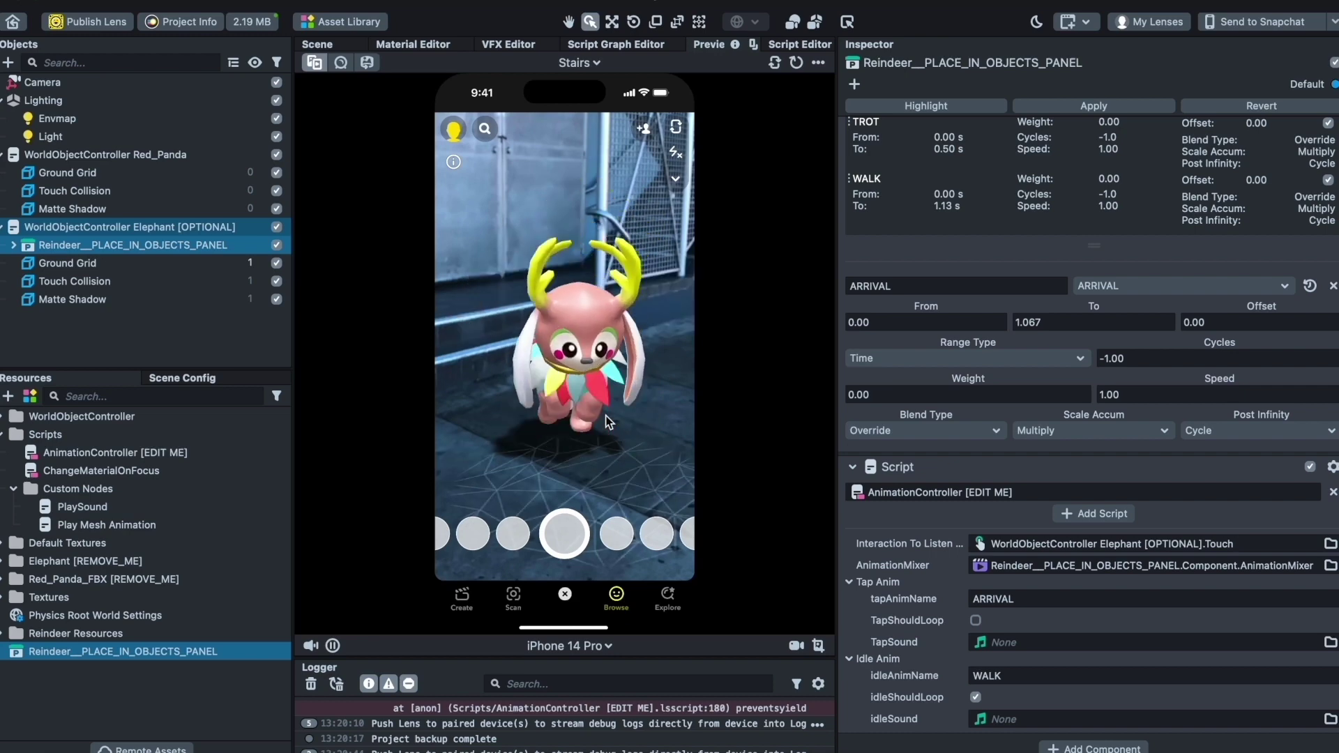
double_click(1024, 676)
type("IDLE")
key("Return")
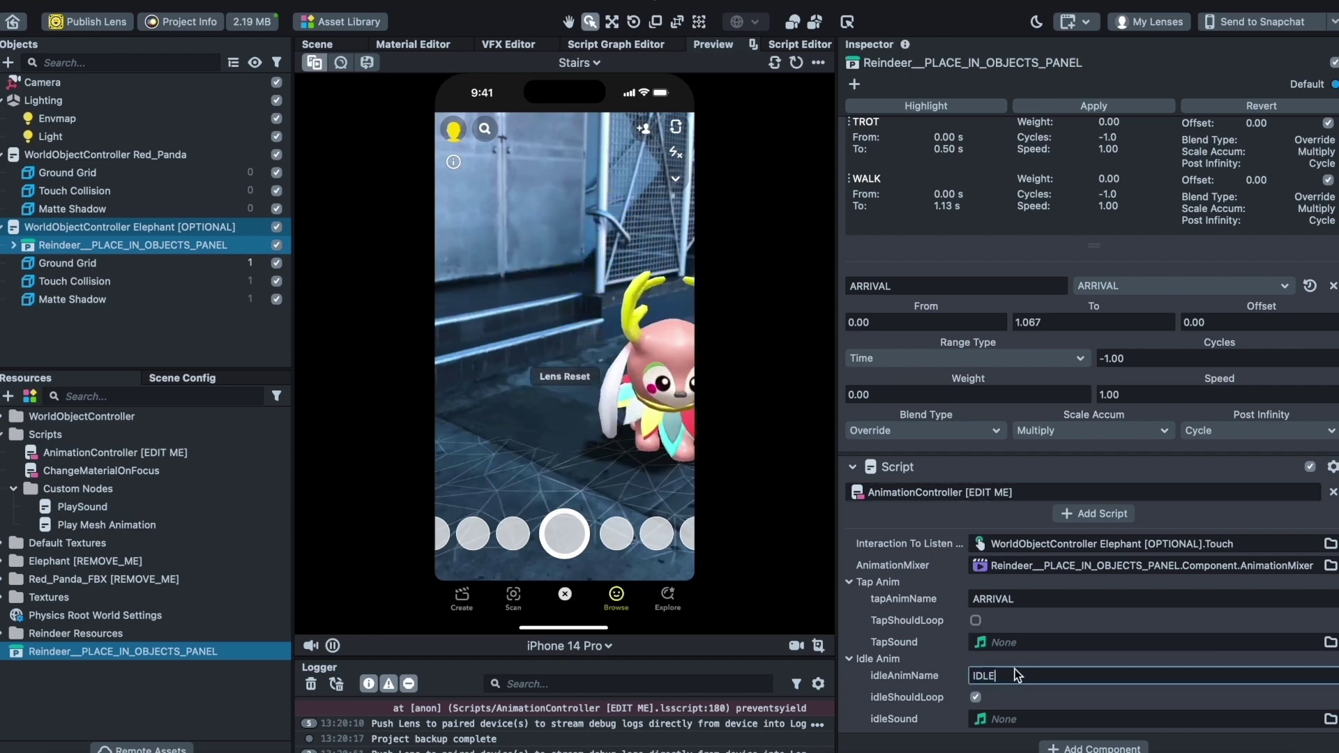
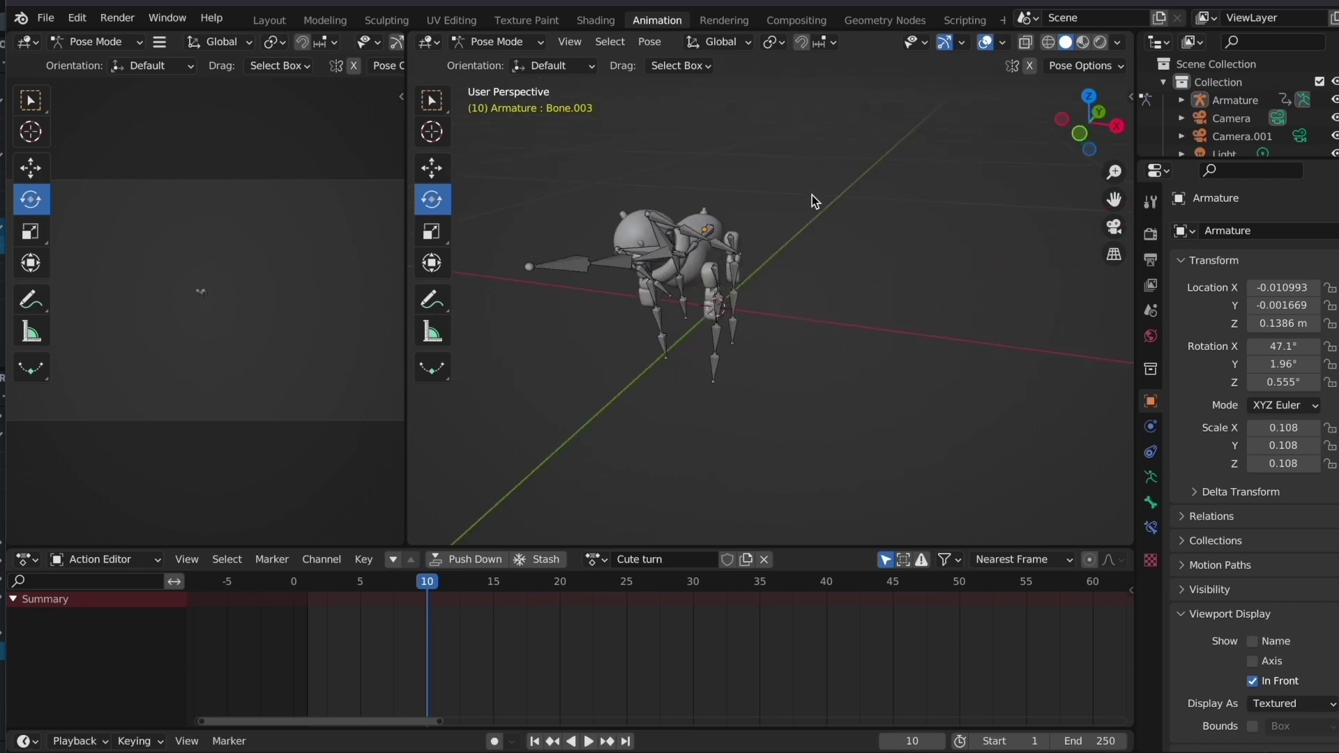
- In Blender, scrub the timeline back to frame 1 and play the armature's Cute turn action while viewing it from the front
left_click_drag(428, 585, 373, 581)
key("KP_4")
key("KP_4")
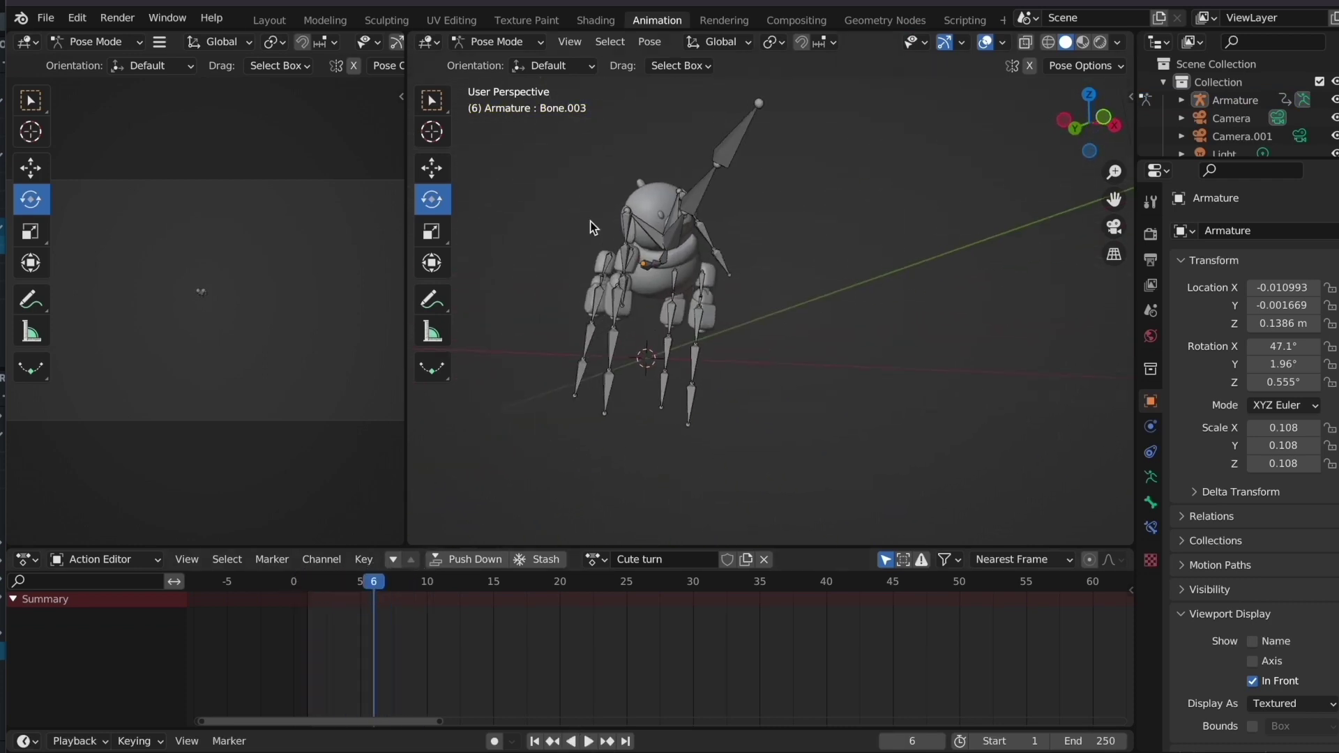
scroll(590, 220, "up", 3)
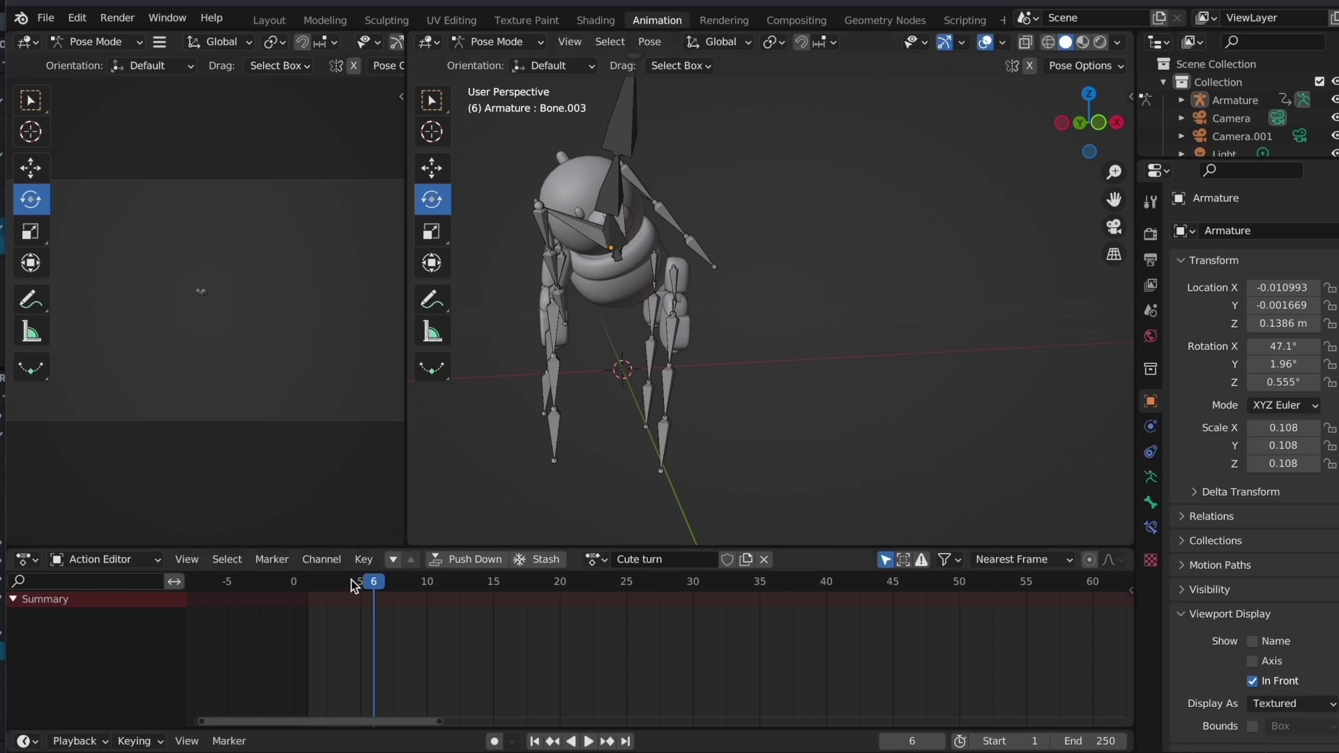
left_click_drag(350, 579, 306, 583)
key("space")
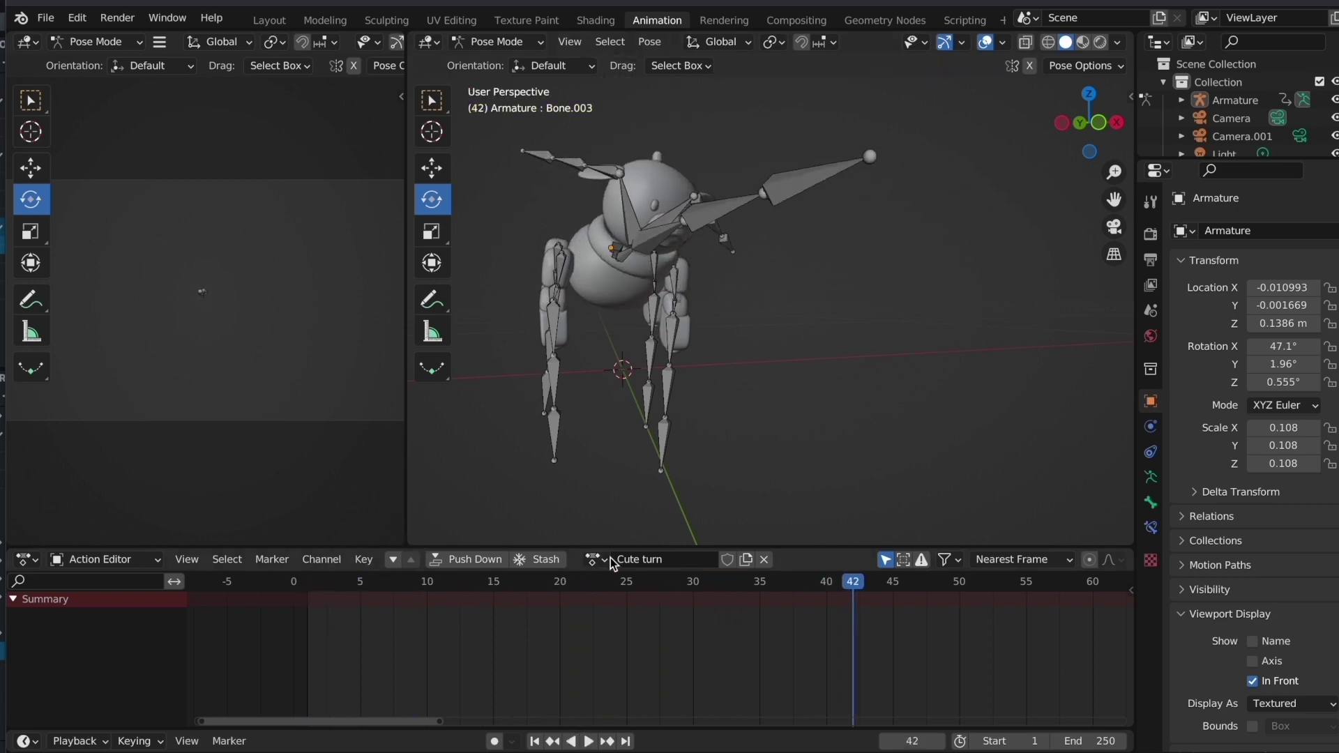
- Preview the actions Camera.001|Armature|handshake.001, Armature|Armature|handshake.004 and Armature|Armature|handshake.003 on the armature
left_click(612, 560)
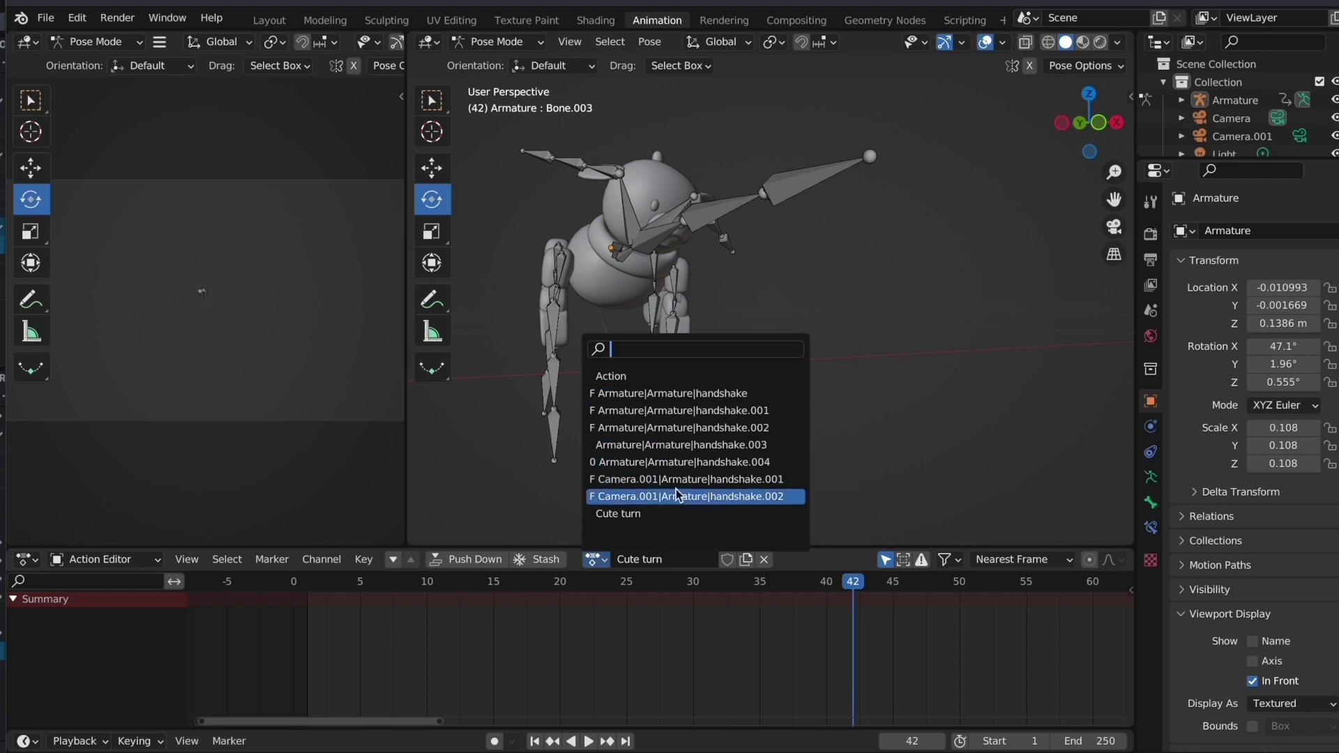
left_click(697, 480)
left_click_drag(524, 582, 318, 598)
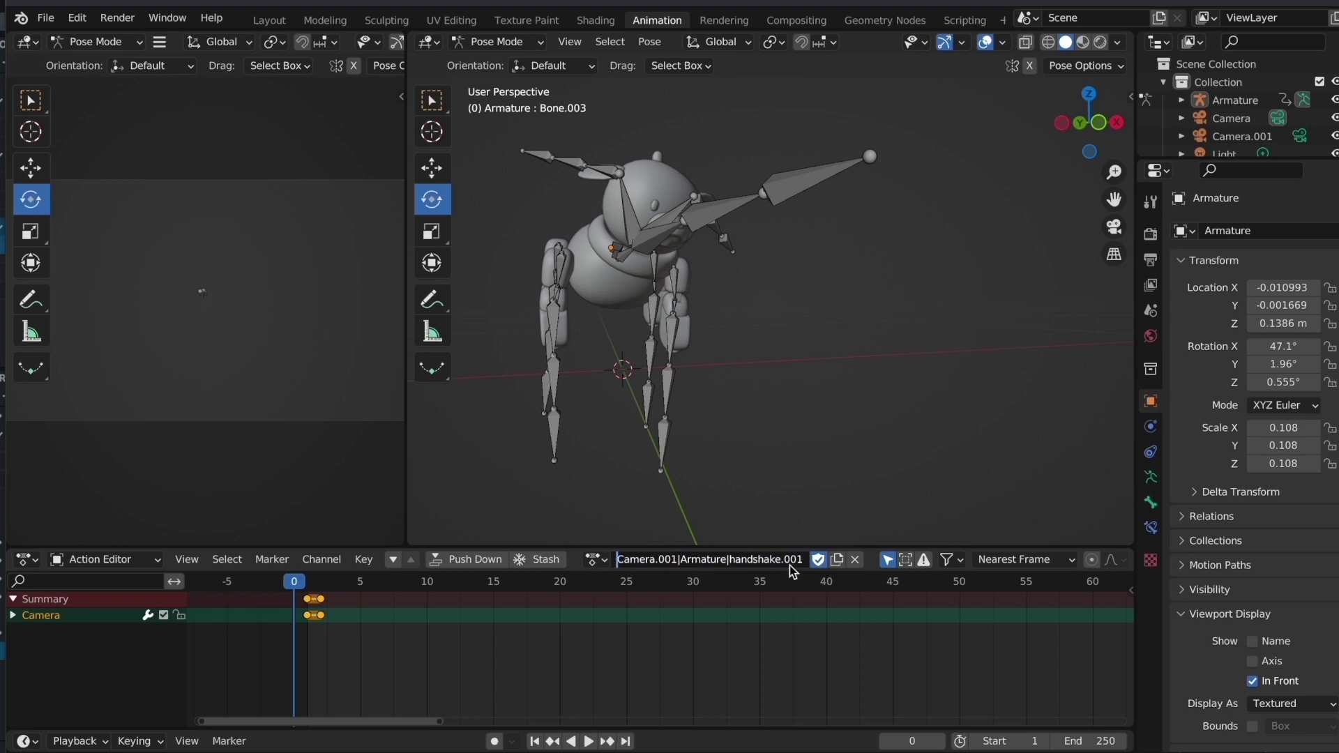
left_click(598, 560)
left_click(650, 473)
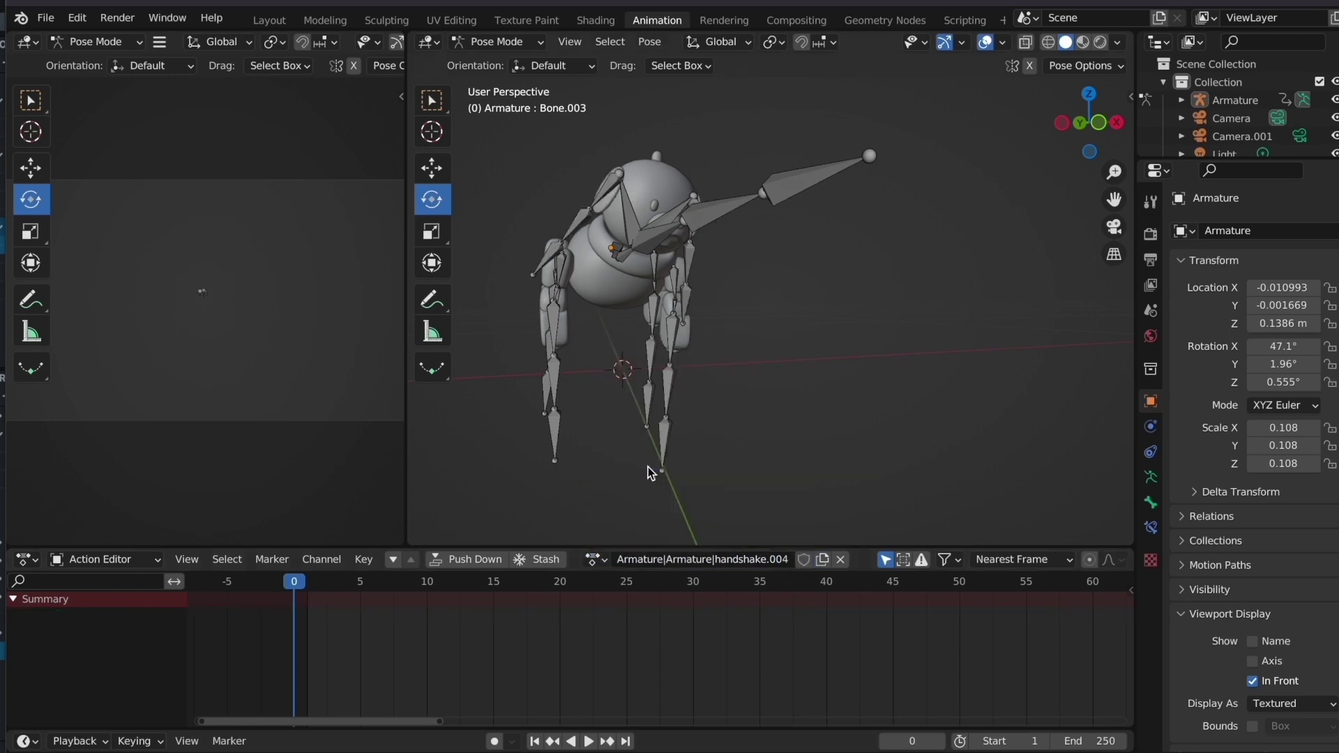
left_click(601, 563)
left_click(690, 431)
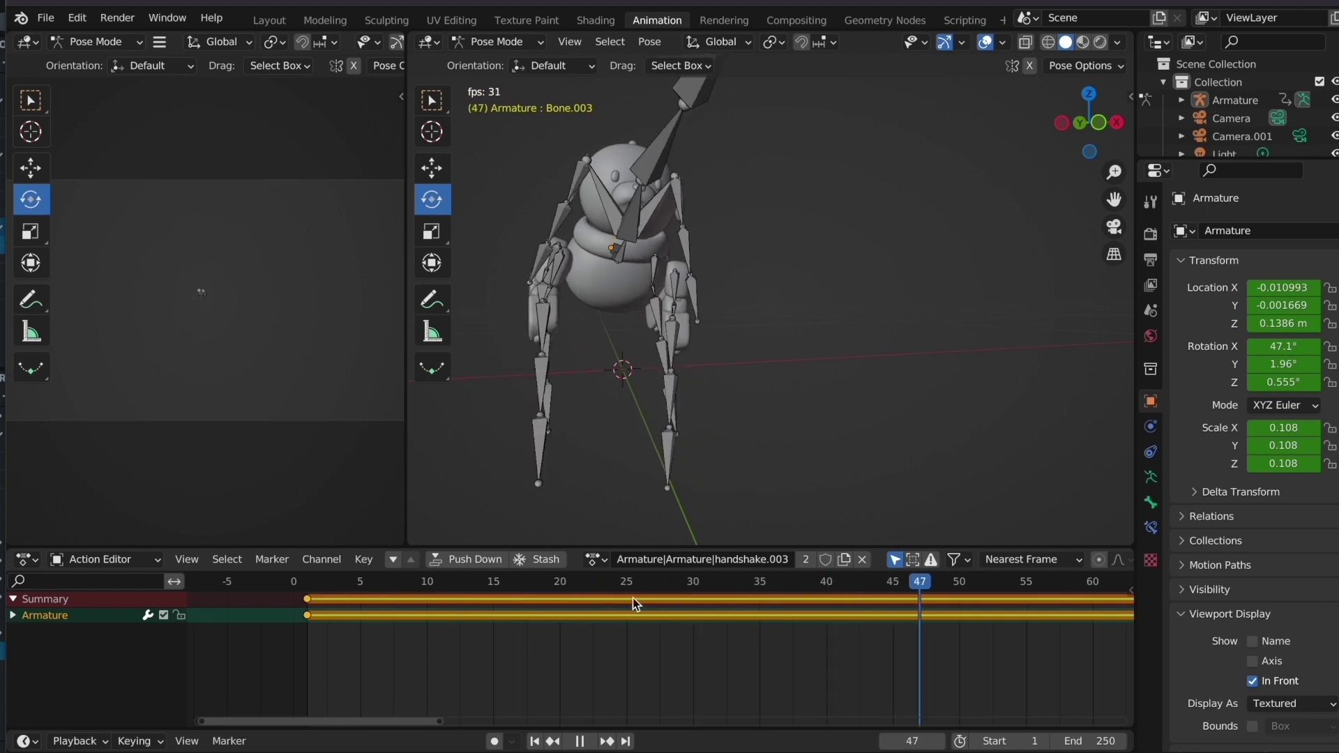
- Stop the animation playback in Blender, switch to Lens Studio, and select the character object under WorldObjectController Elephant [OPTIONAL]
key("space")
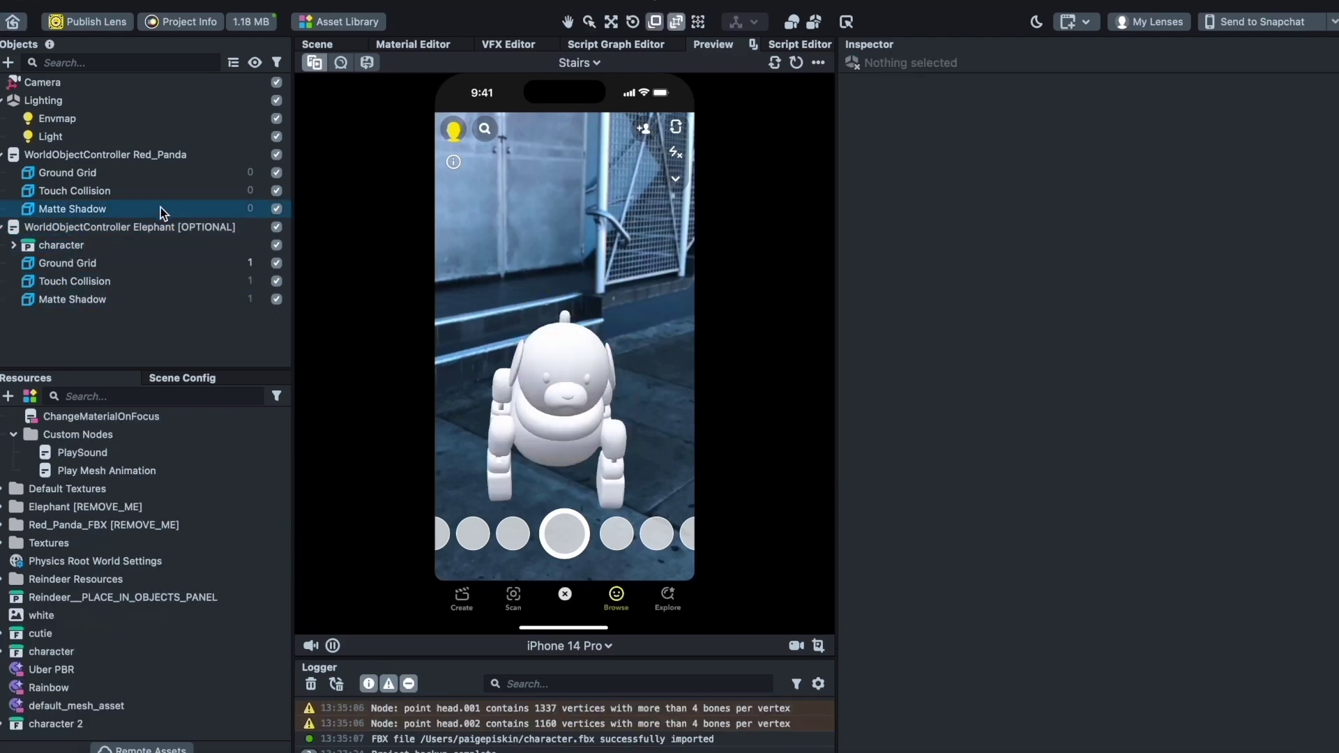
left_click(103, 228)
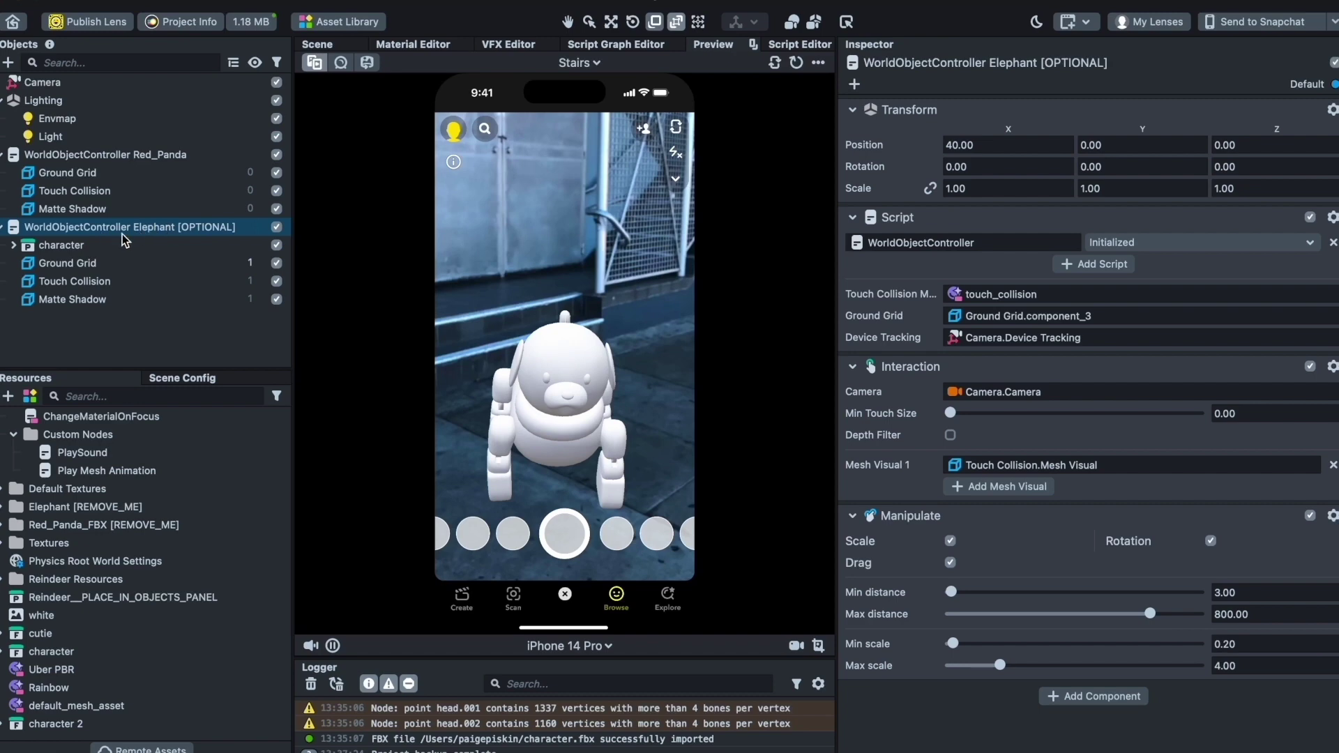
left_click(93, 245)
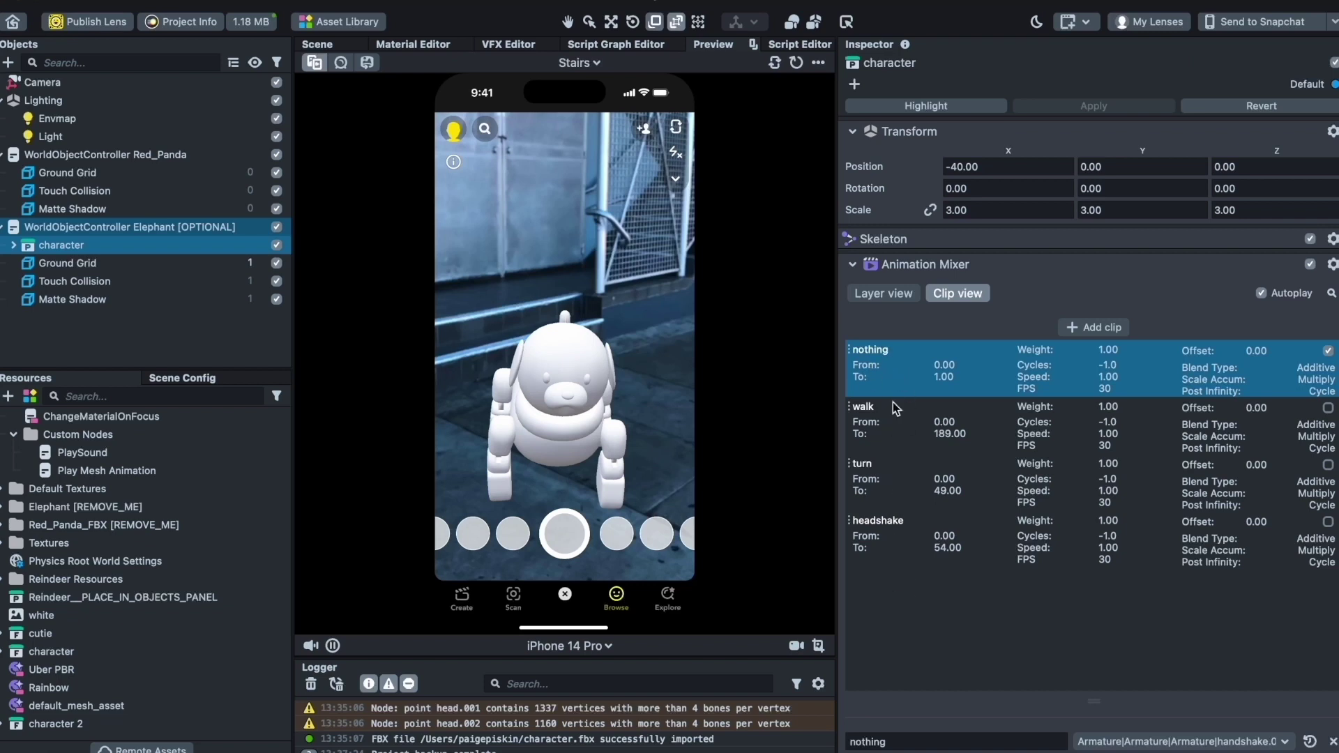
- Disable the character's nothing clip and preview the walk, turn and headshake clips one at a time in the Animation Mixer
left_click(1328, 409)
left_click(1328, 351)
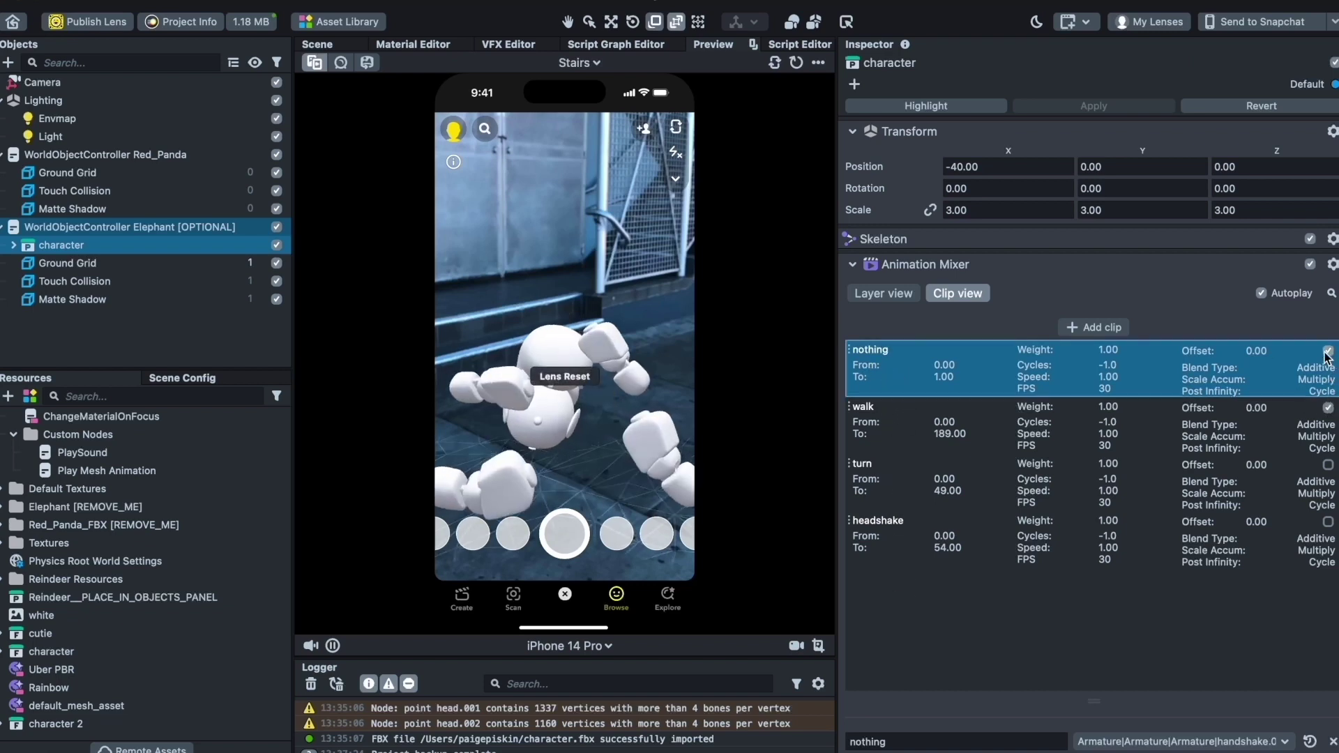
left_click(1328, 408)
left_click(1328, 465)
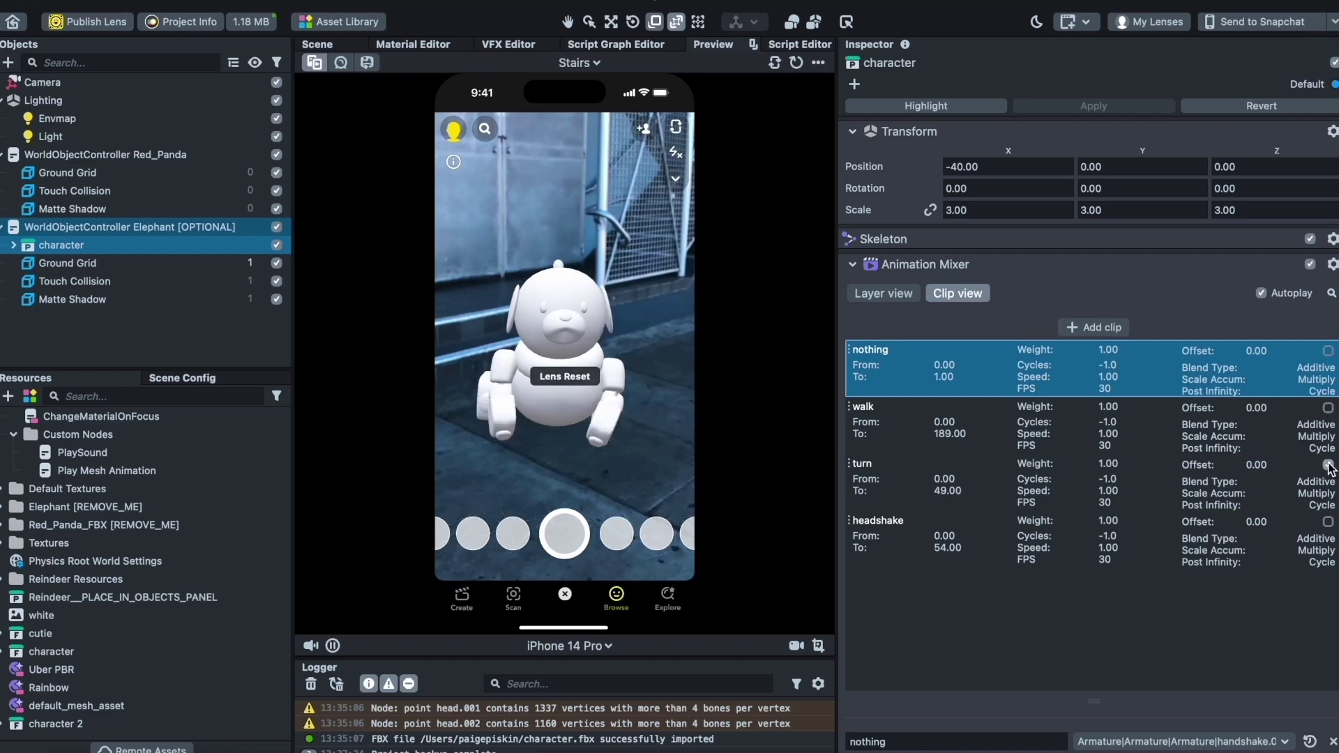
left_click(1329, 465)
left_click(1328, 523)
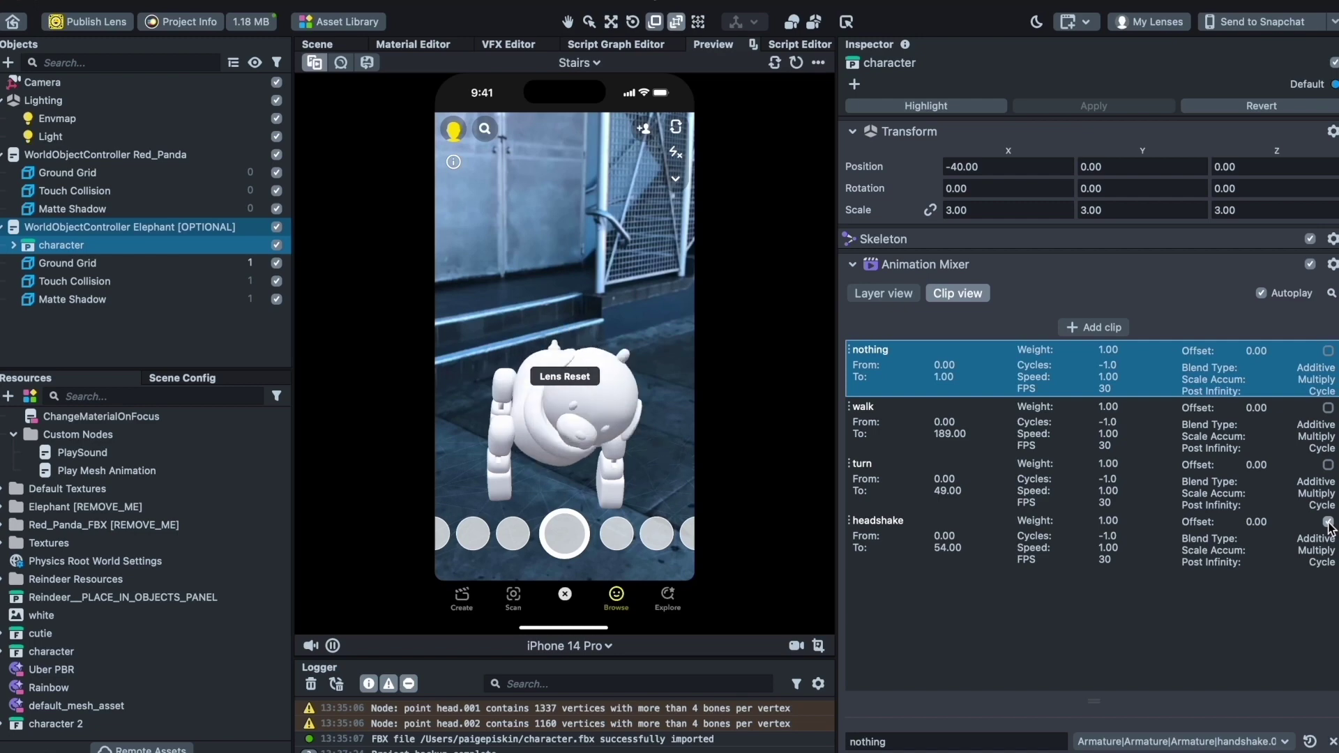
left_click(1329, 466)
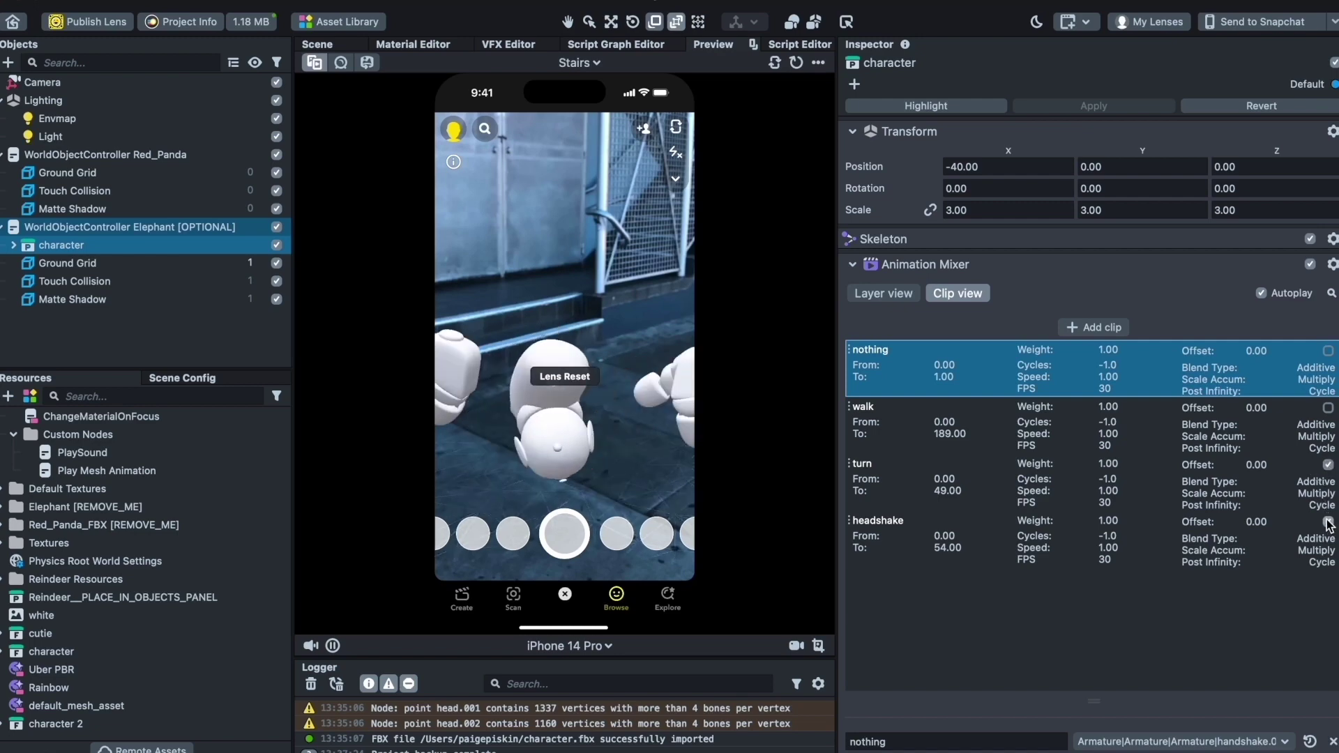
left_click(1328, 522)
- Replay the turn, headshake and walk clips, switch them all off, and examine the settings of the character's individual clips
left_click(1314, 474)
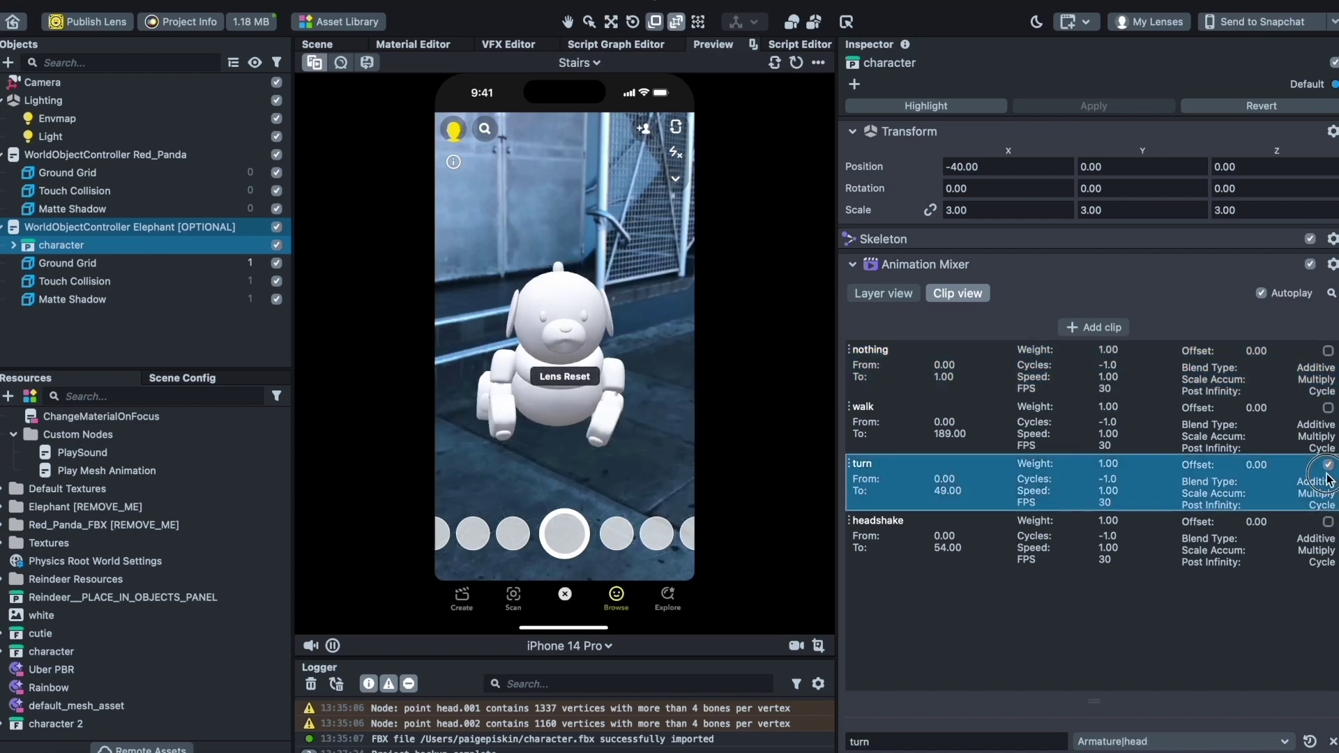
left_click(1328, 523)
left_click(1328, 523)
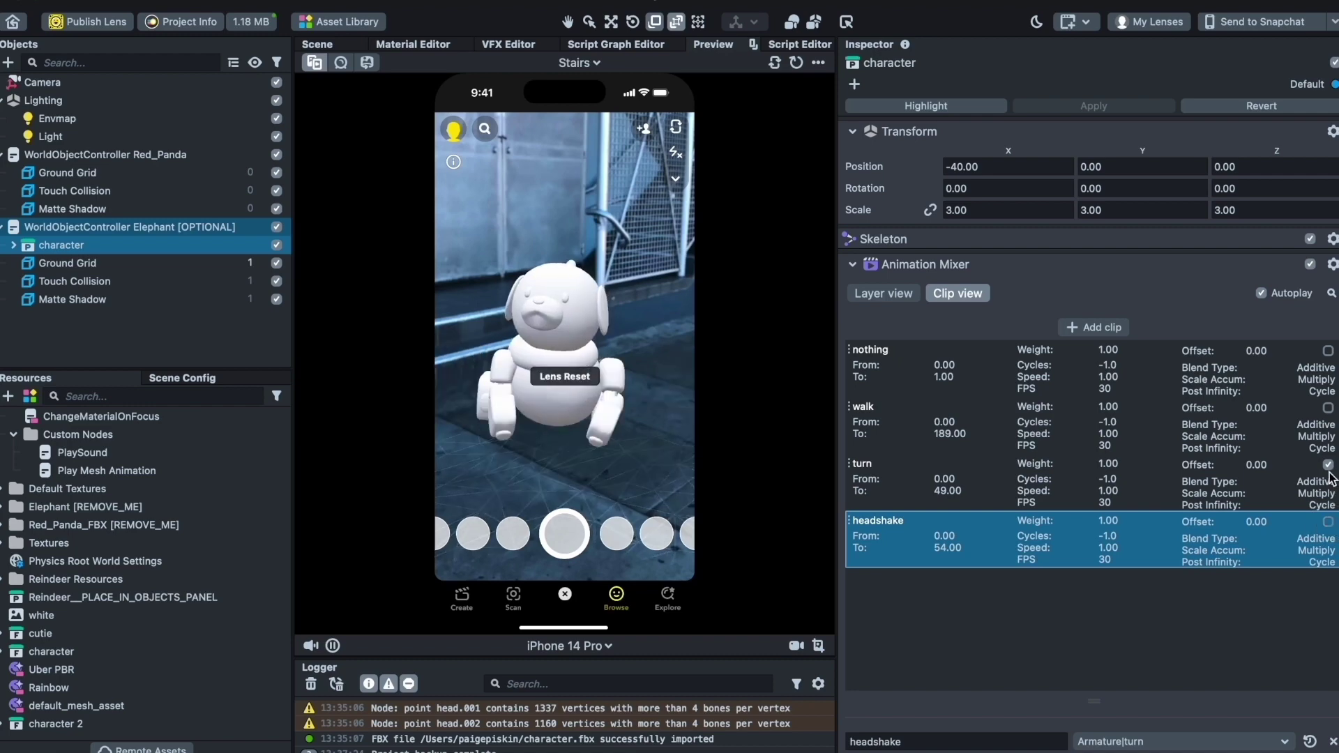
left_click(1328, 523)
left_click(1327, 409)
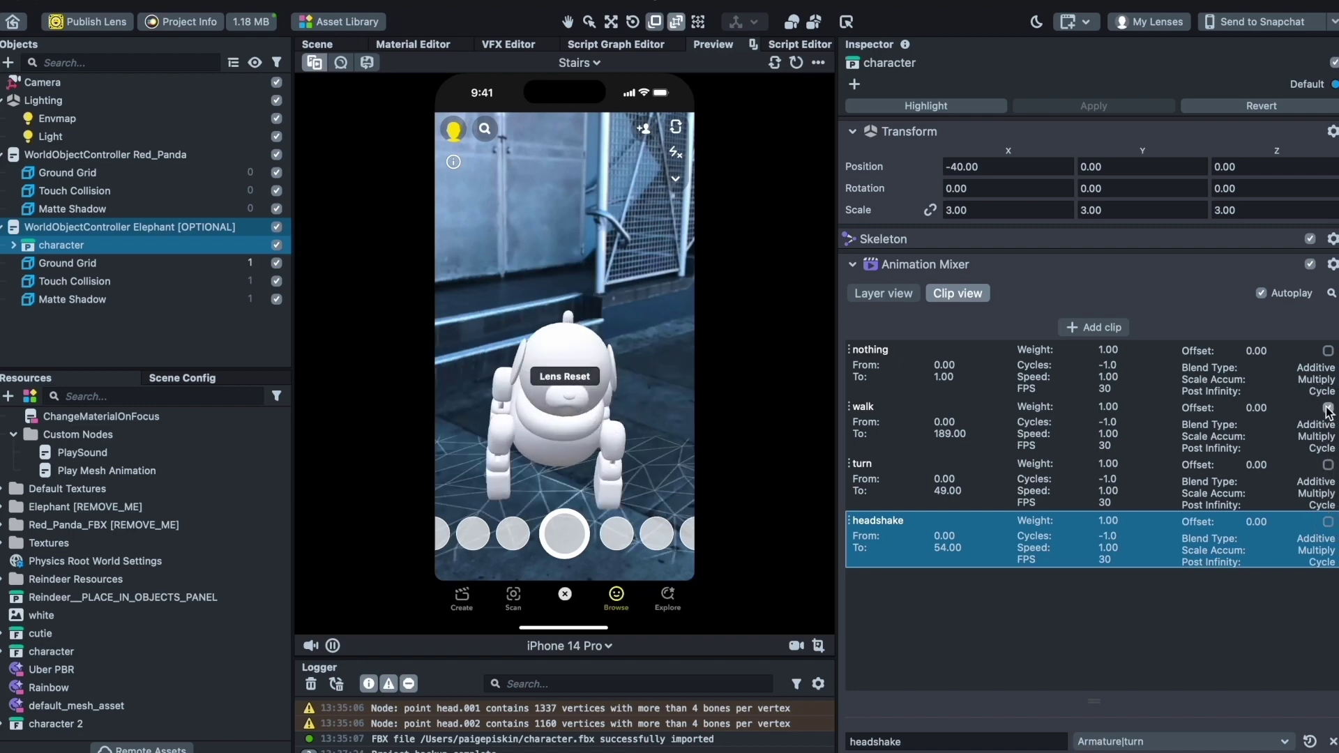
left_click(1328, 523)
left_click(1328, 523)
left_click(1328, 409)
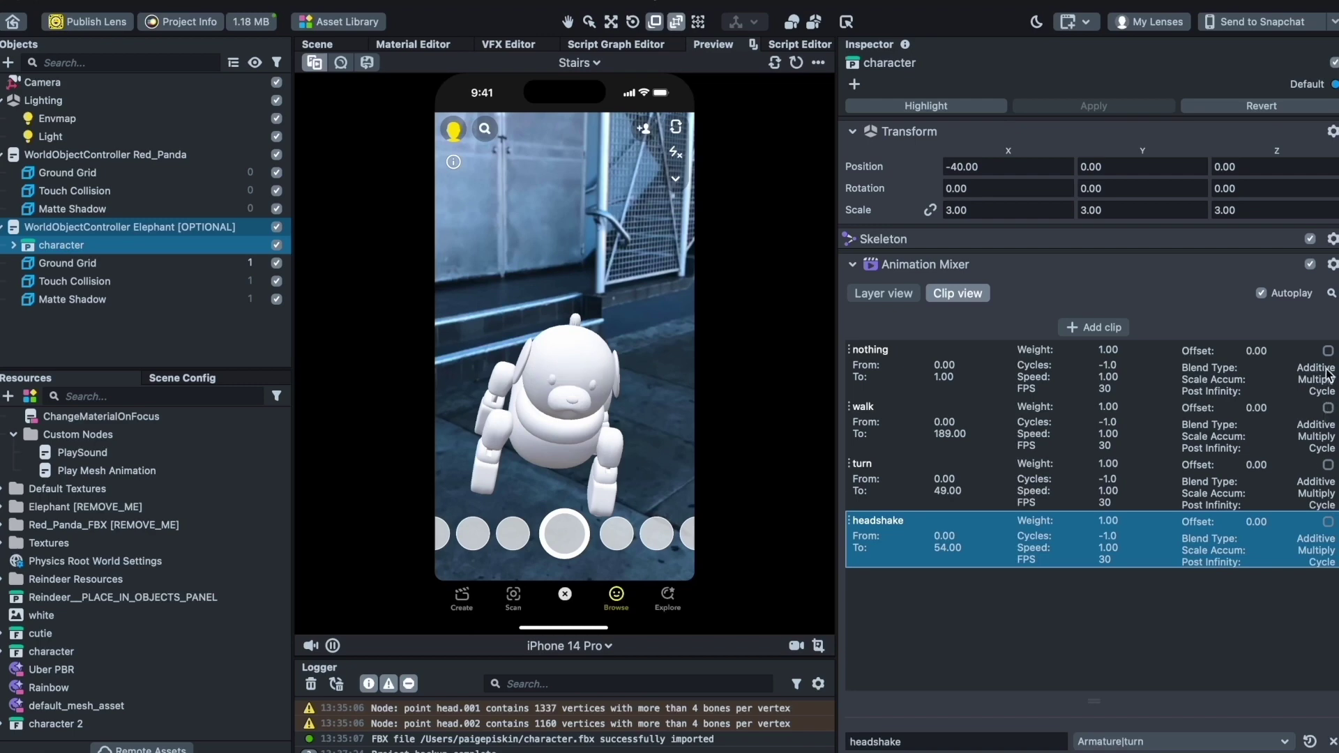
scroll(1327, 362, "down", 5)
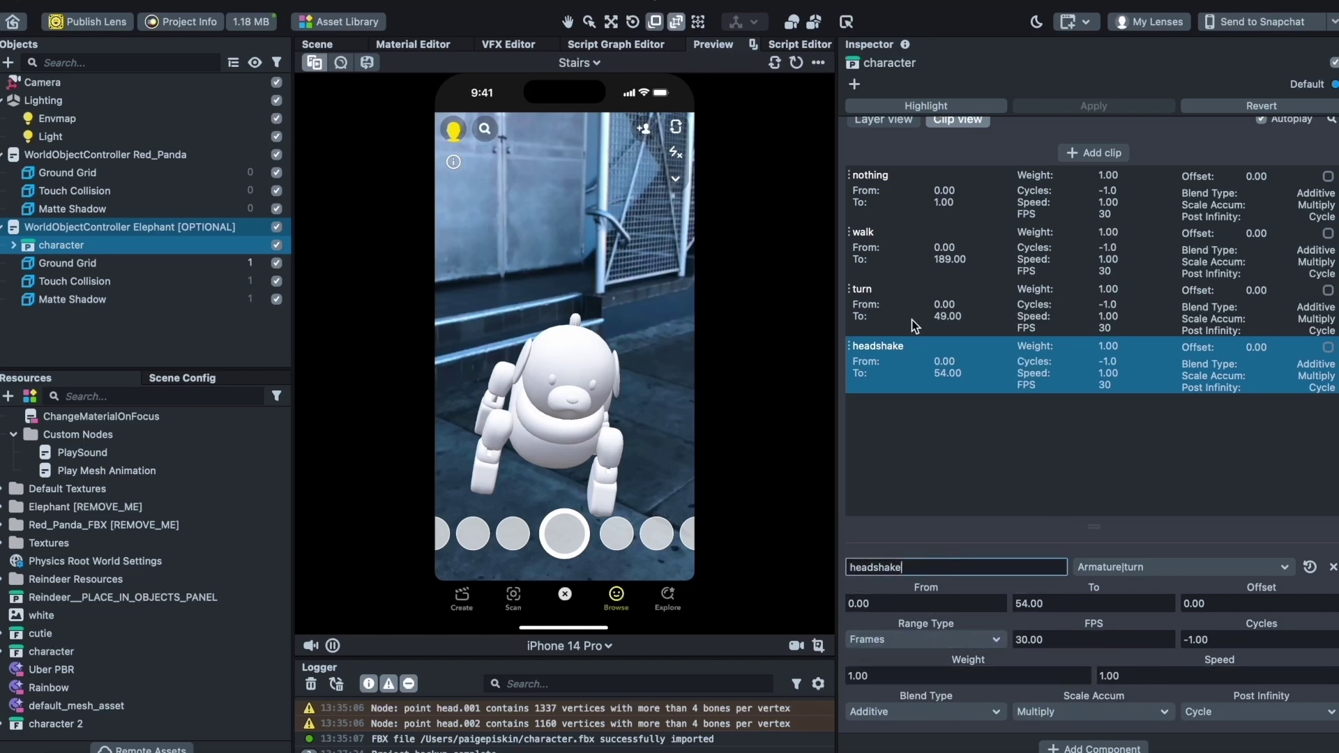
key("Up")
key("Up")
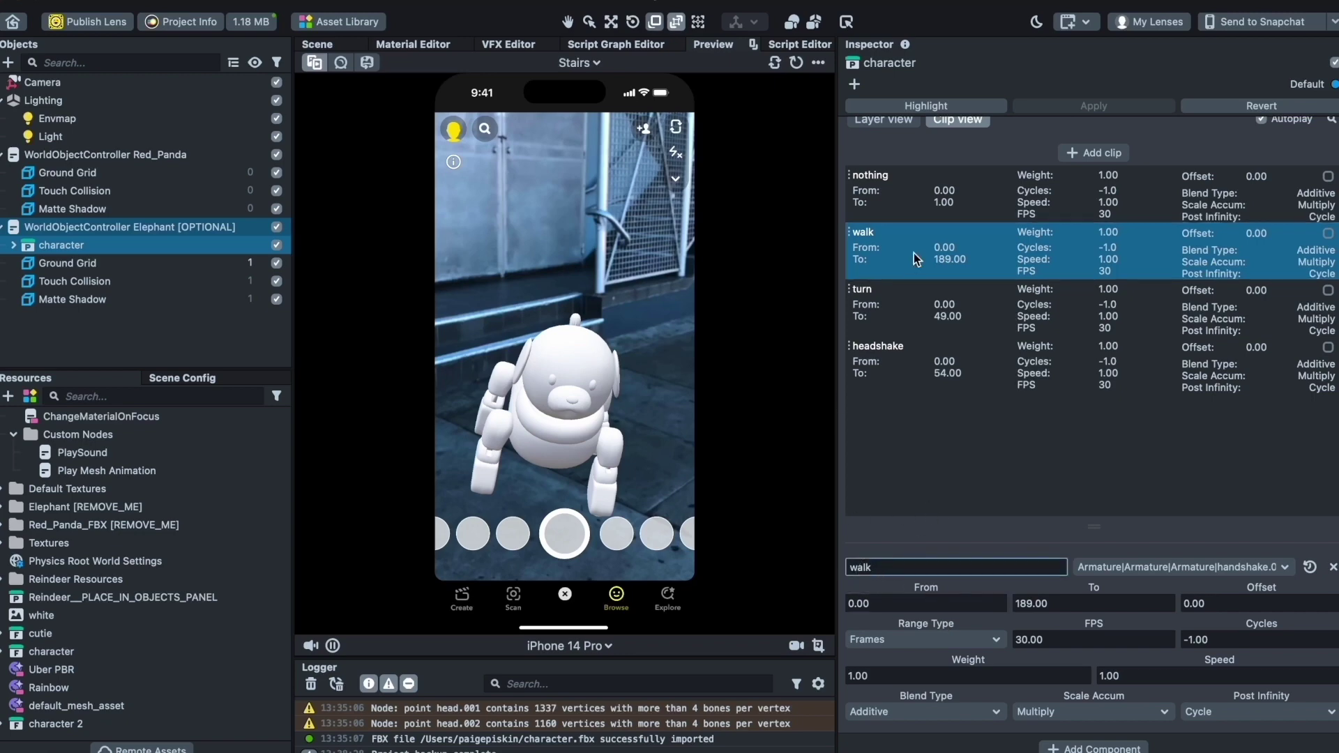
left_click(910, 176)
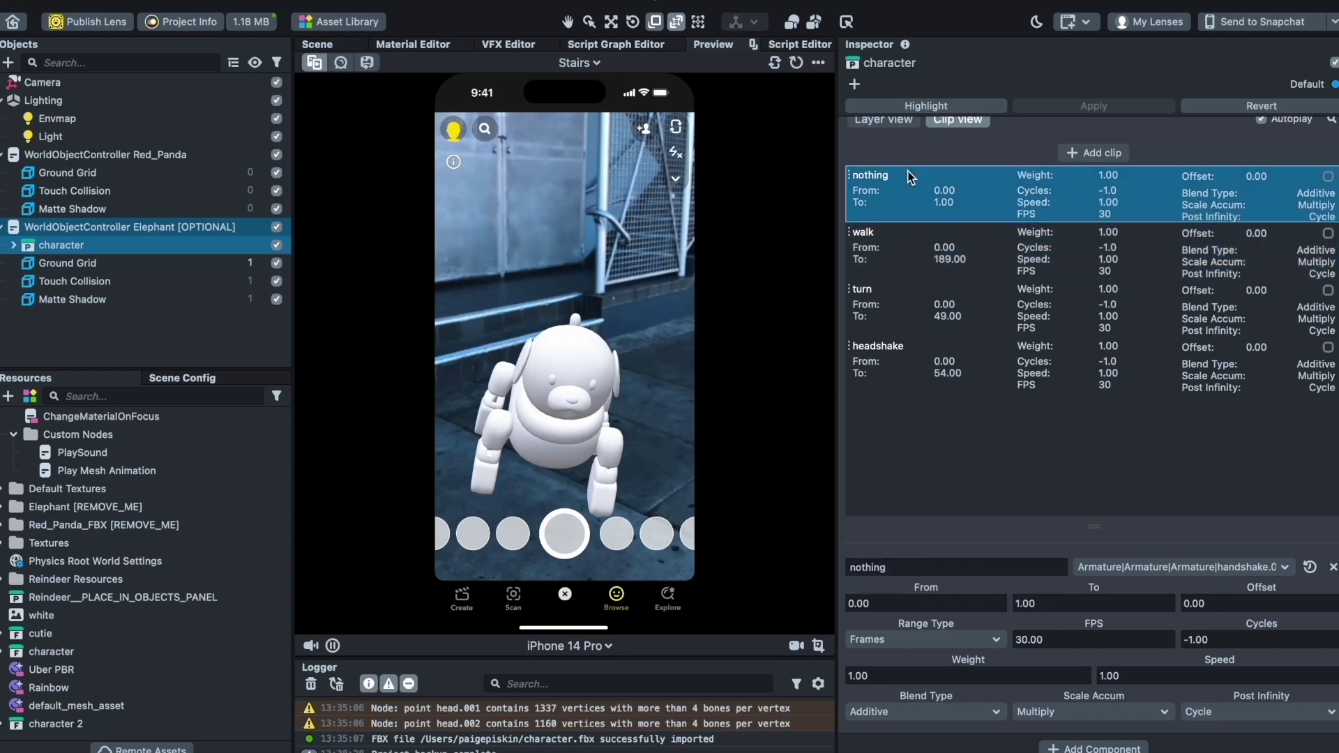
- Add a Script component to the character and assign the AnimationController [EDIT ME] script to it
left_click(1094, 748)
type("a")
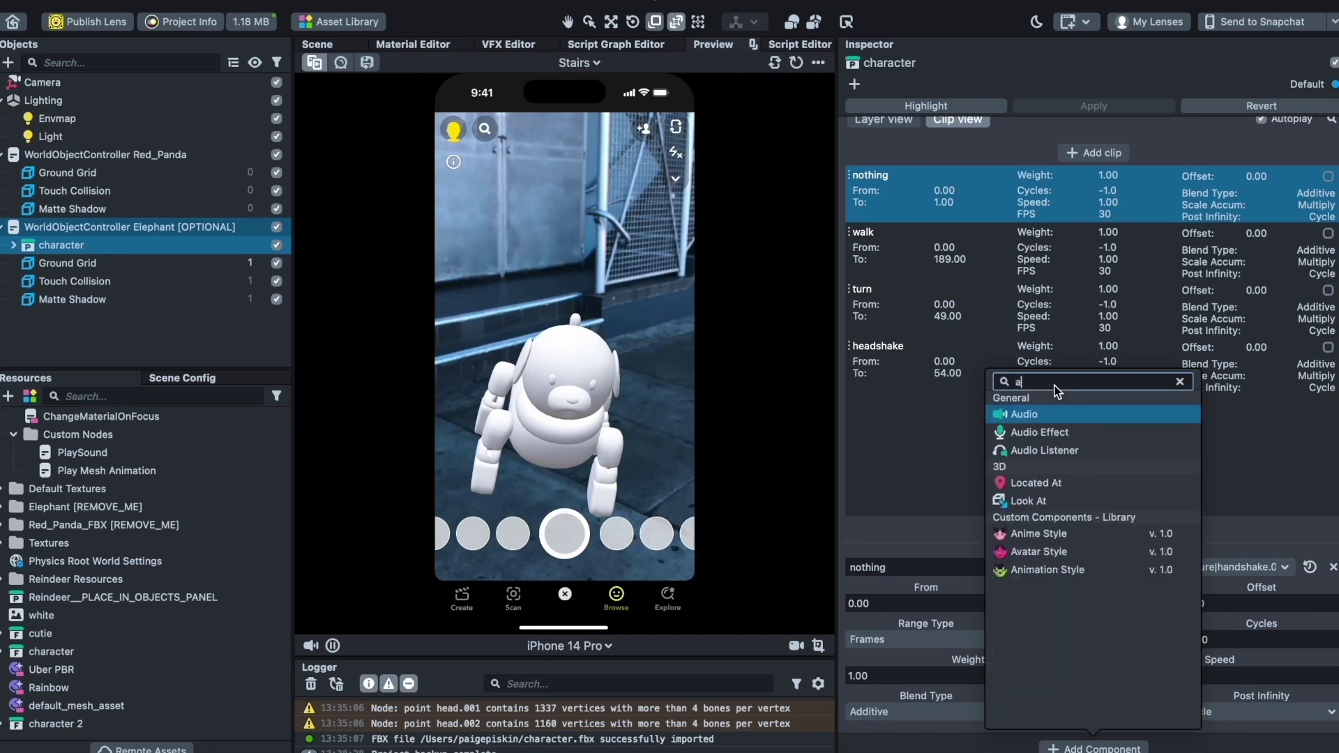
key("BackSpace")
type("sc")
left_click(1049, 414)
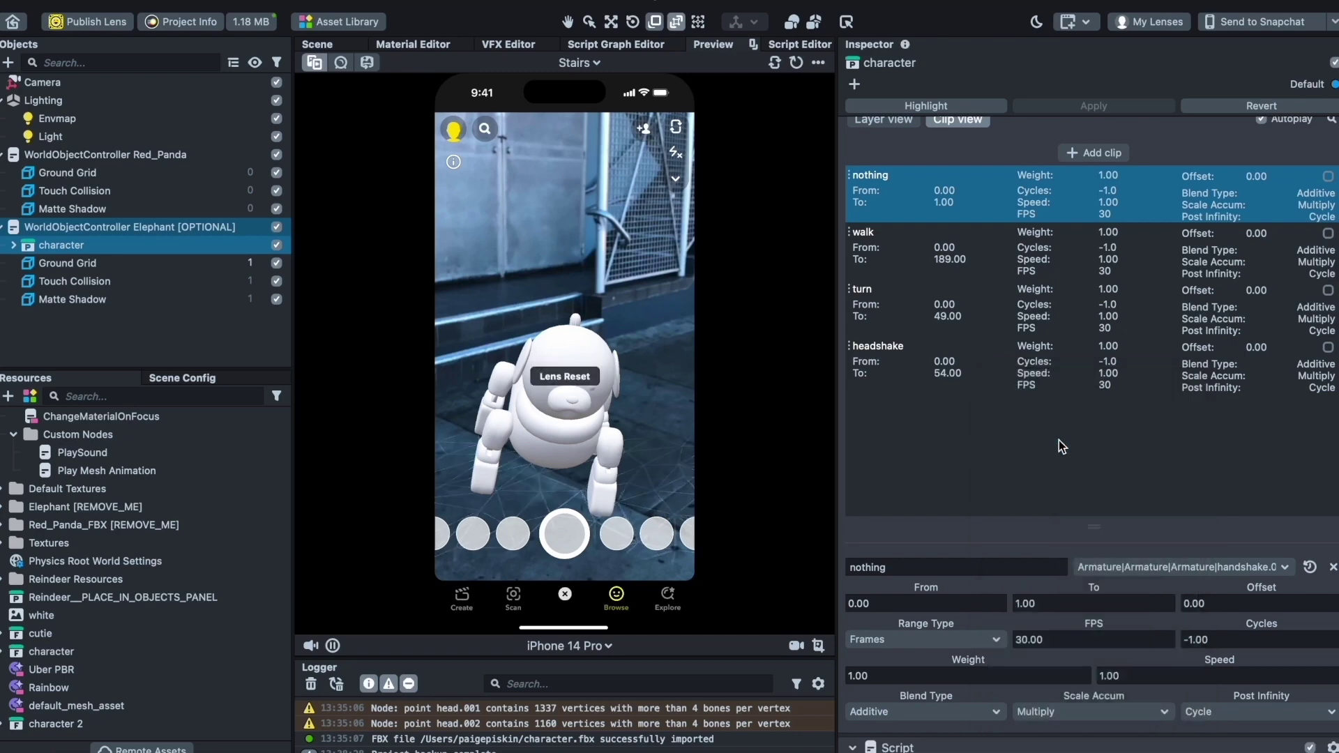
scroll(1059, 466, "down", 2)
left_click(1080, 721)
type("a")
double_click(649, 223)
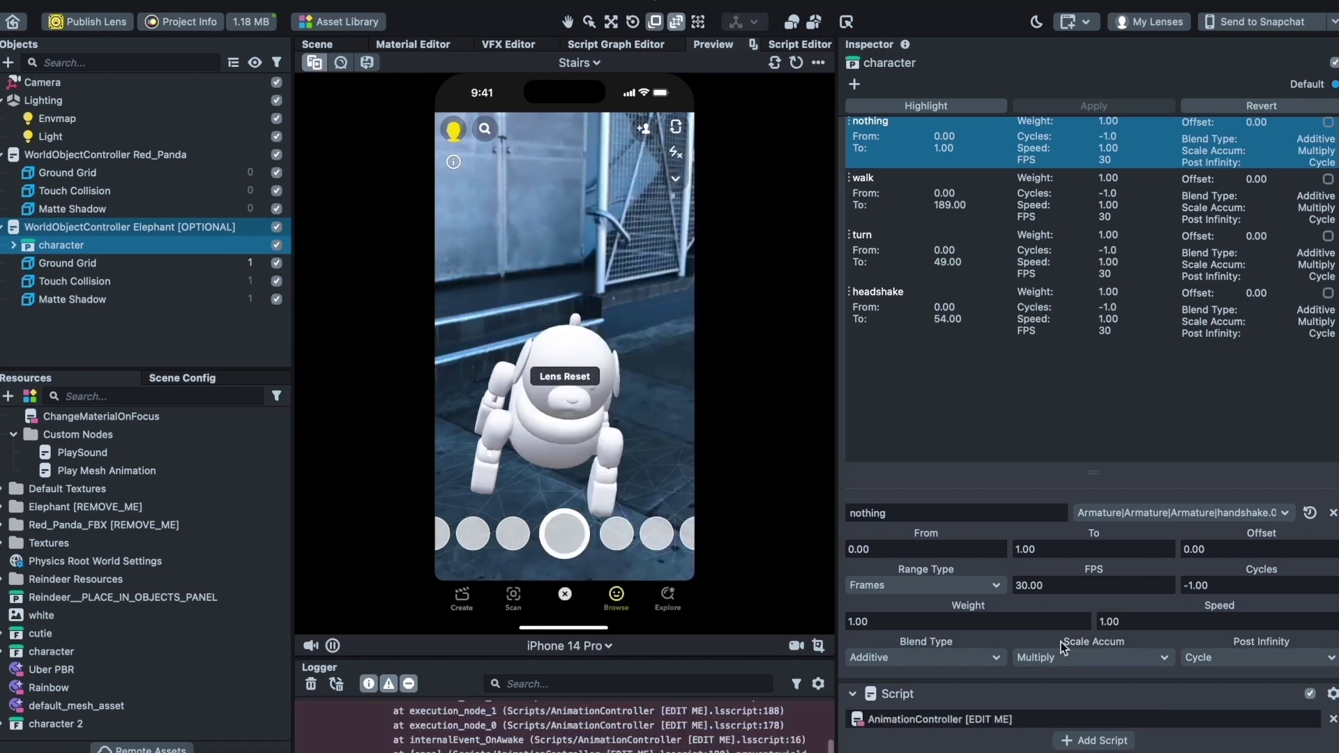
- Link the script's interaction to WorldObjectController Elephant [OPTIONAL] Touch and its AnimationMixer to the character's Animation Mixer
left_click(1036, 543)
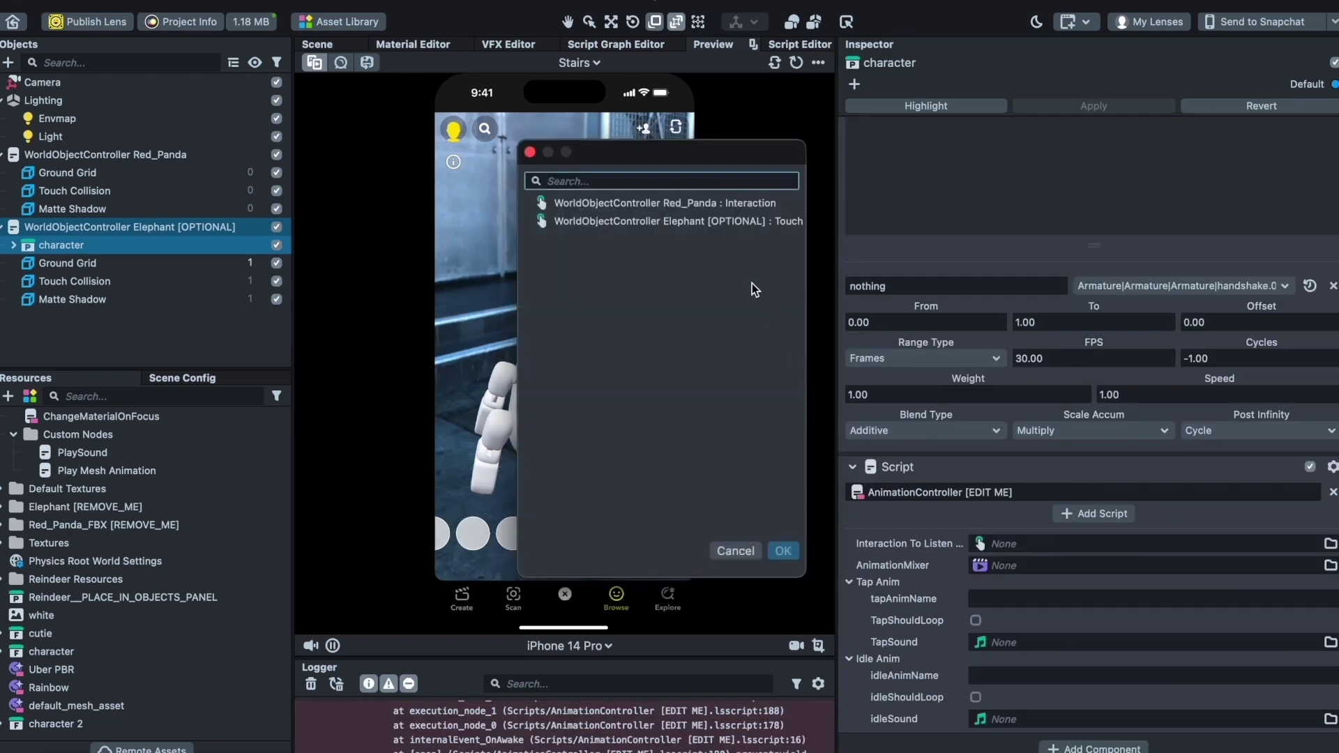
double_click(655, 223)
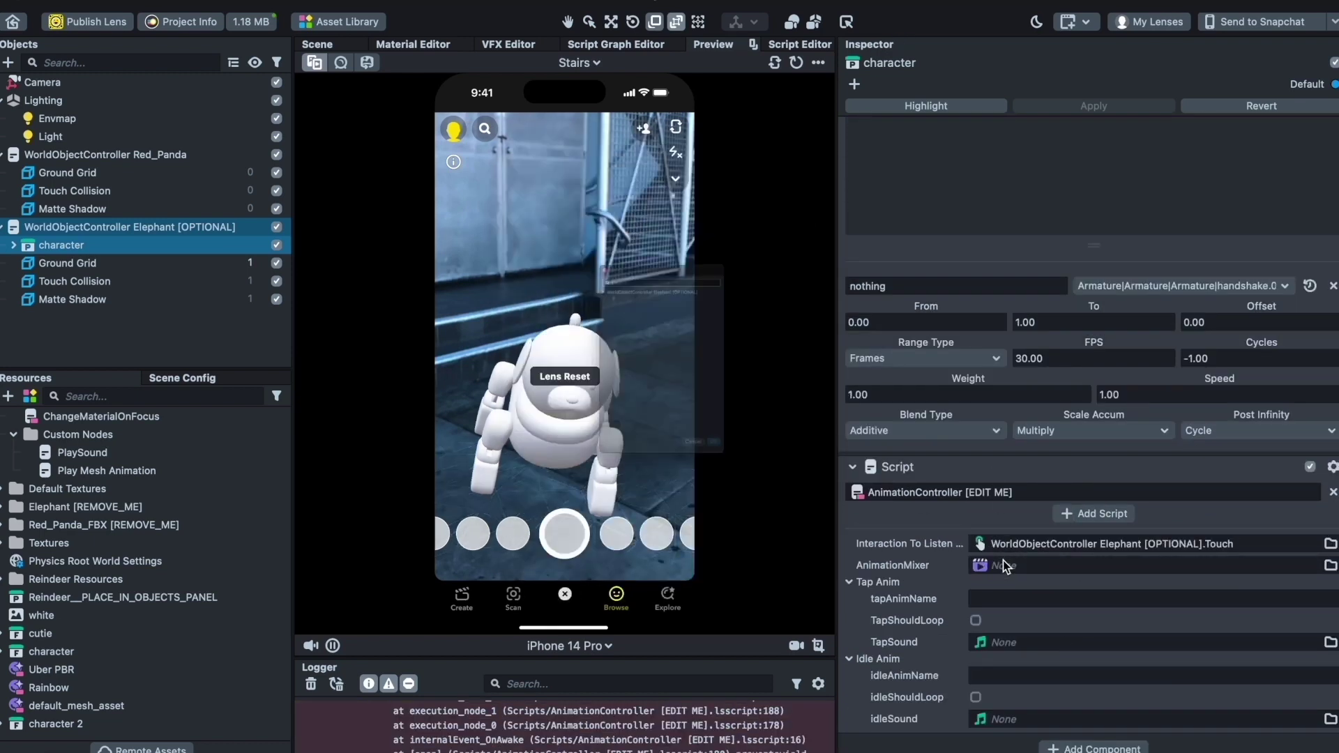
left_click(1005, 565)
double_click(635, 222)
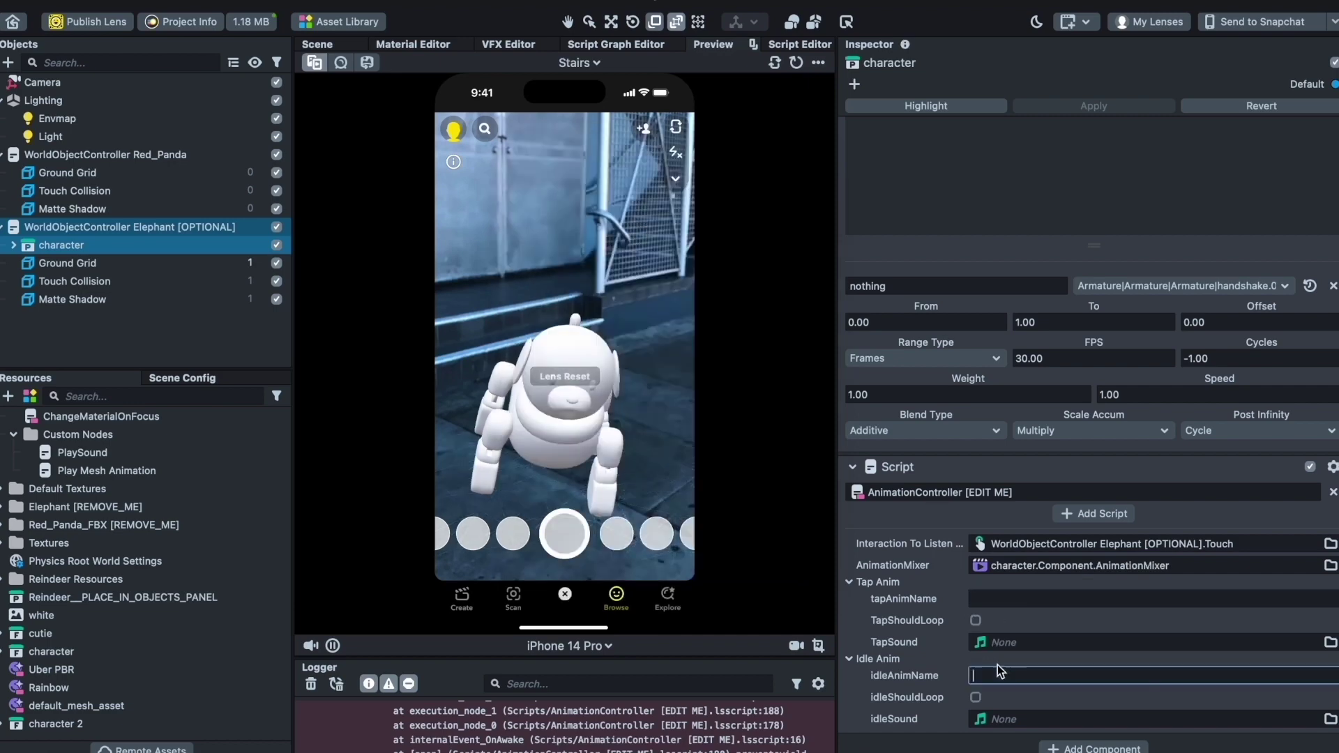
- Set the script's idle animation name to headshake and enable looping for the idle animation
scroll(998, 664, "up", 10)
scroll(997, 662, "down", 8)
scroll(997, 662, "up", 3)
scroll(998, 663, "down", 6)
type("headshake")
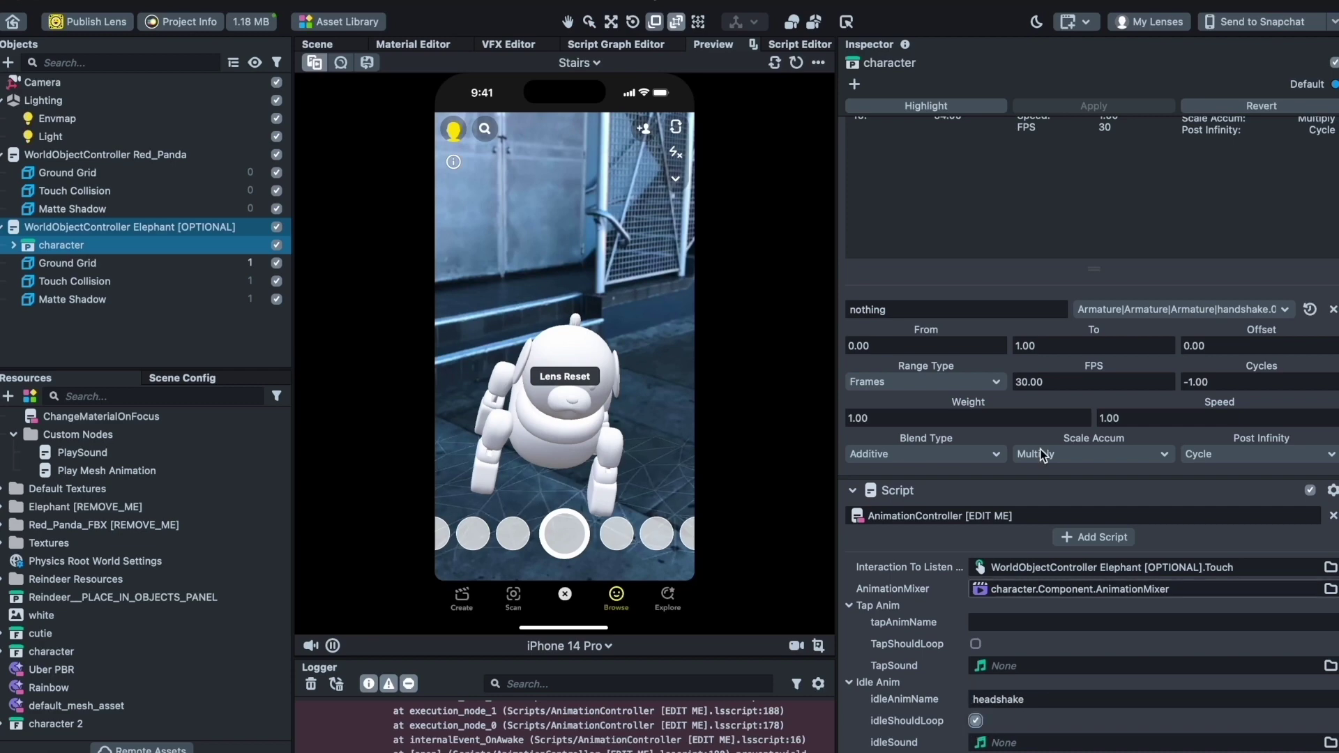
- Enable the walk, turn and headshake clips in the Animation Mixer, and set the headshake clip's speed to 0.3
scroll(1197, 140, "up", 8)
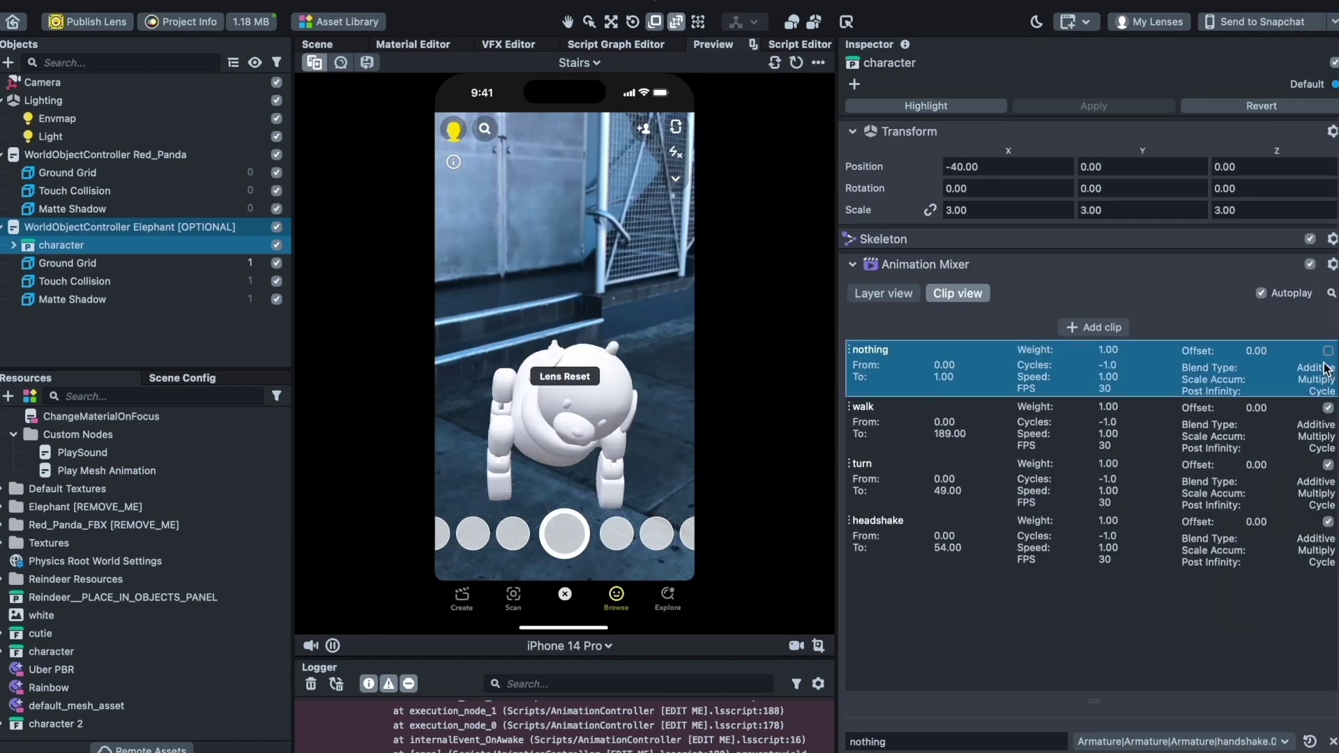
scroll(1116, 405, "down", 6)
scroll(954, 403, "up", 3)
left_click(902, 266)
triple_click(1210, 574)
key("BackSpace")
type(".3")
key("Return")
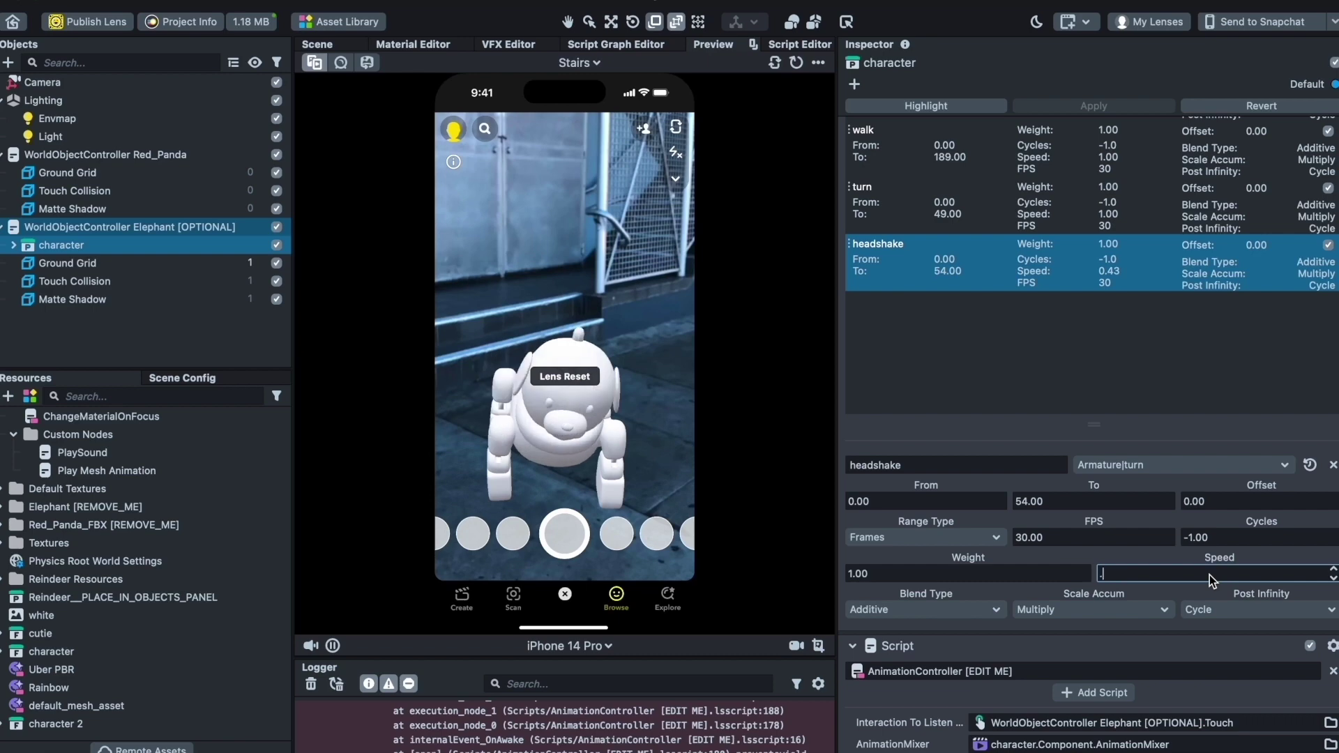
- Set the script's tap animation name to turn and test it by tapping the character in the Lens preview
scroll(1158, 530, "down", 3)
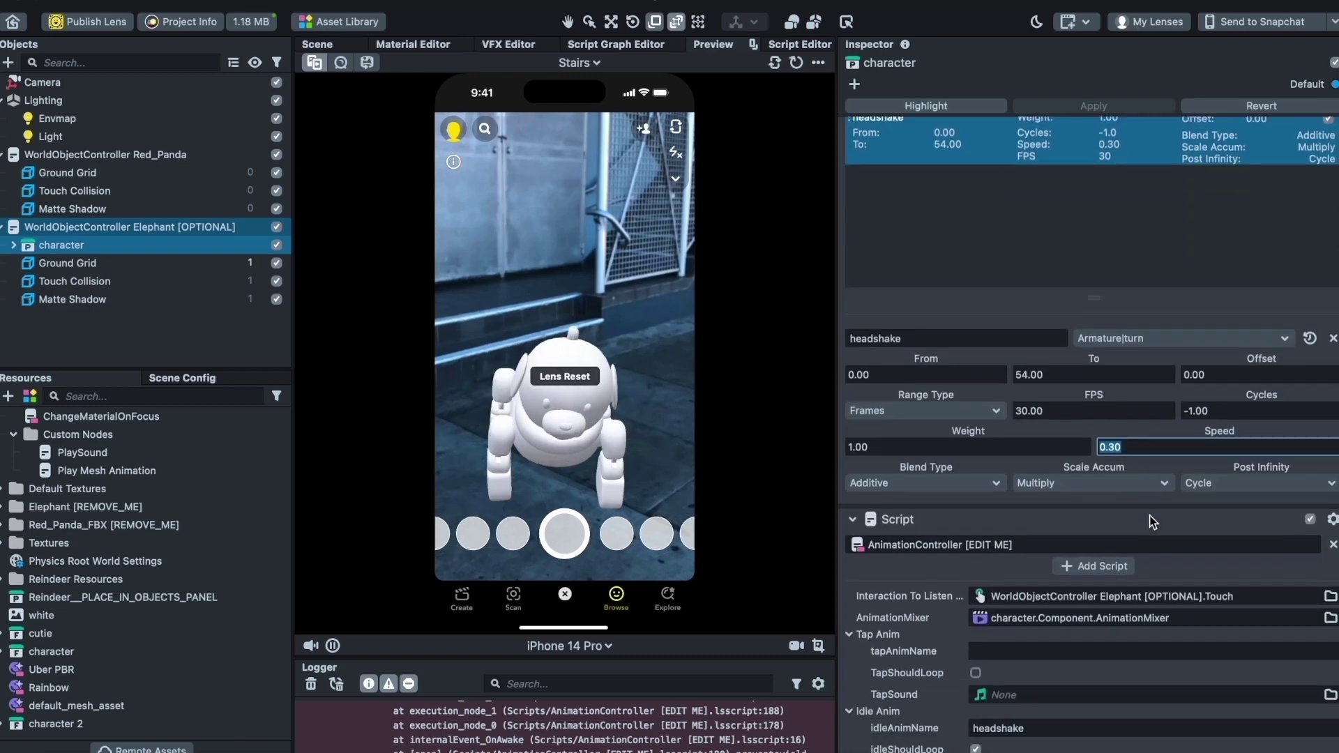
scroll(1150, 516, "down", 1)
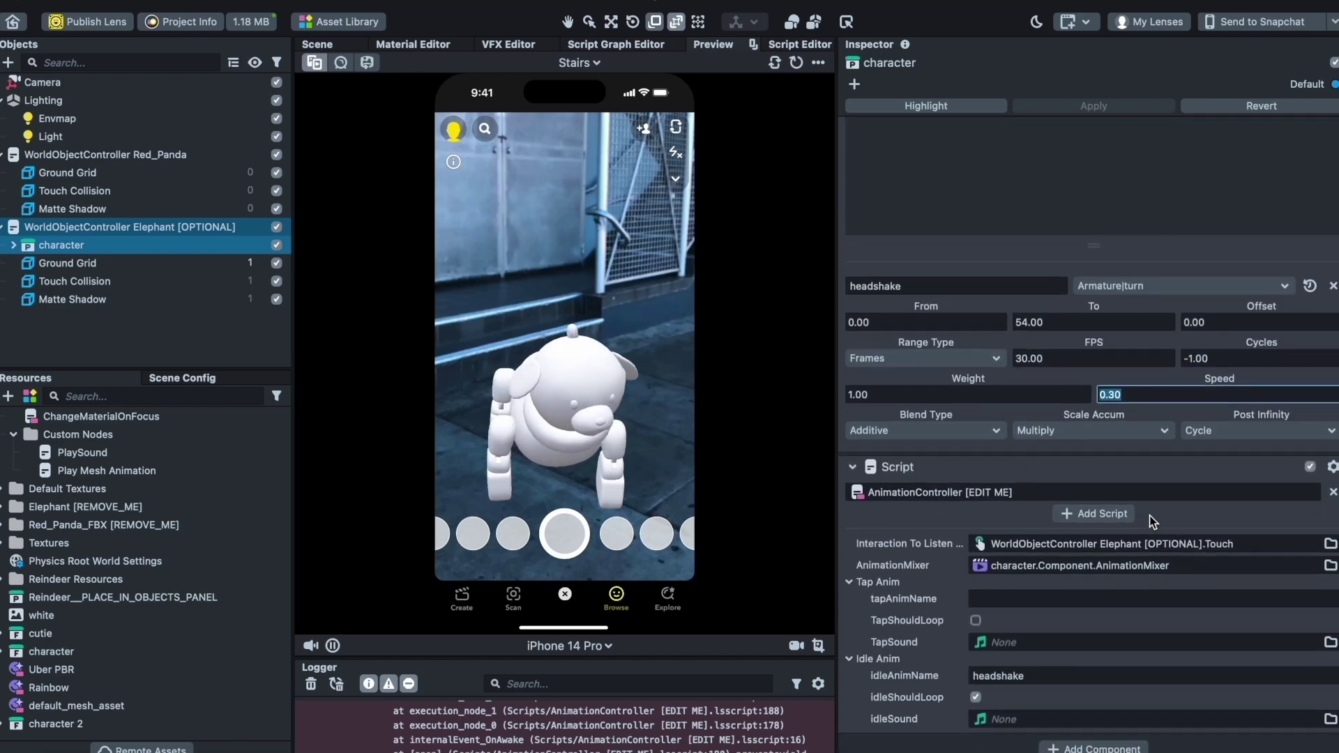
left_click(1002, 599)
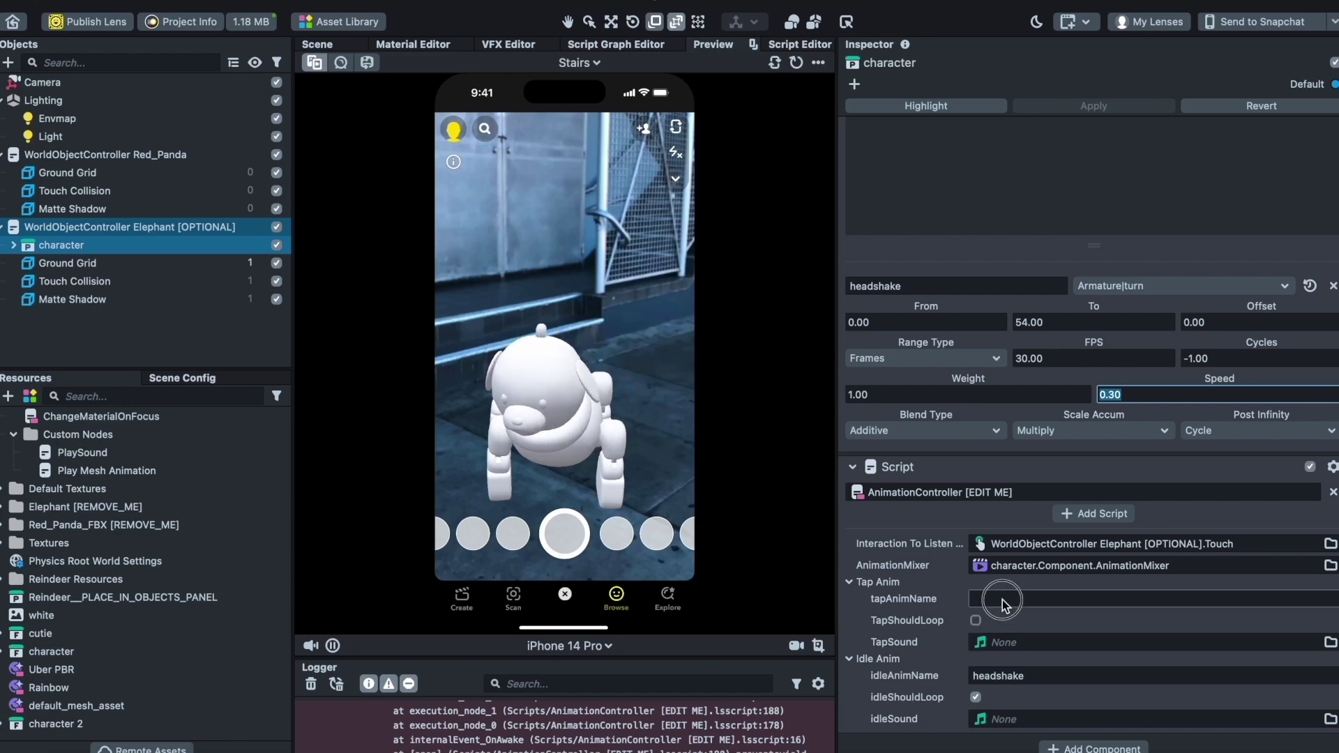
scroll(1004, 598, "up", 3)
scroll(1004, 599, "down", 5)
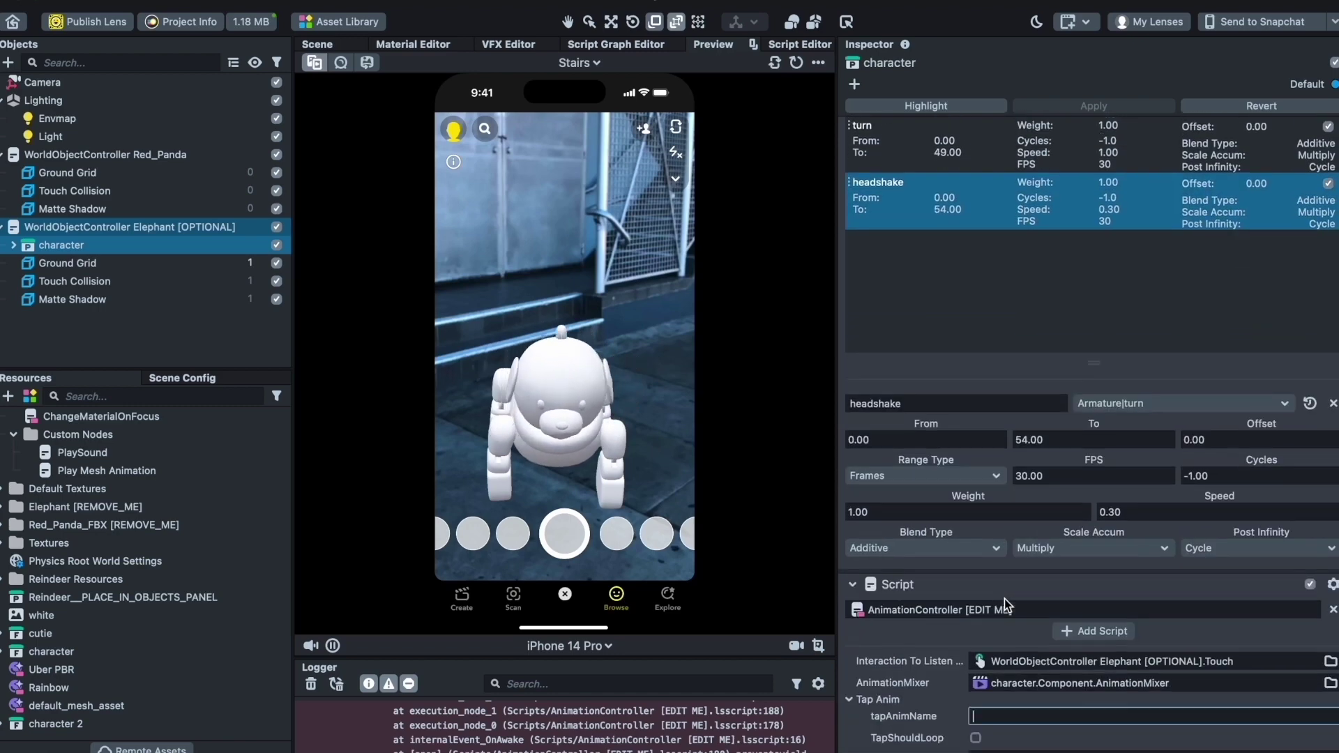
type("turn")
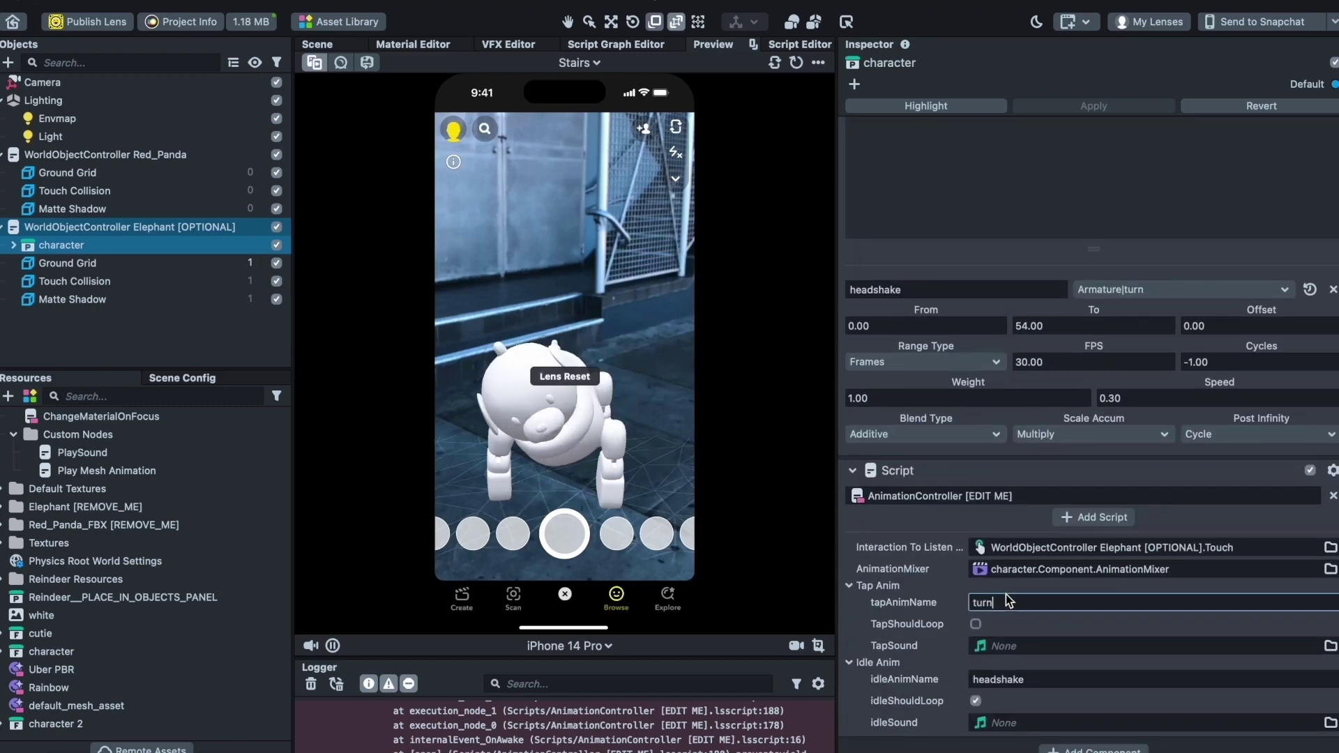
left_click(560, 399)
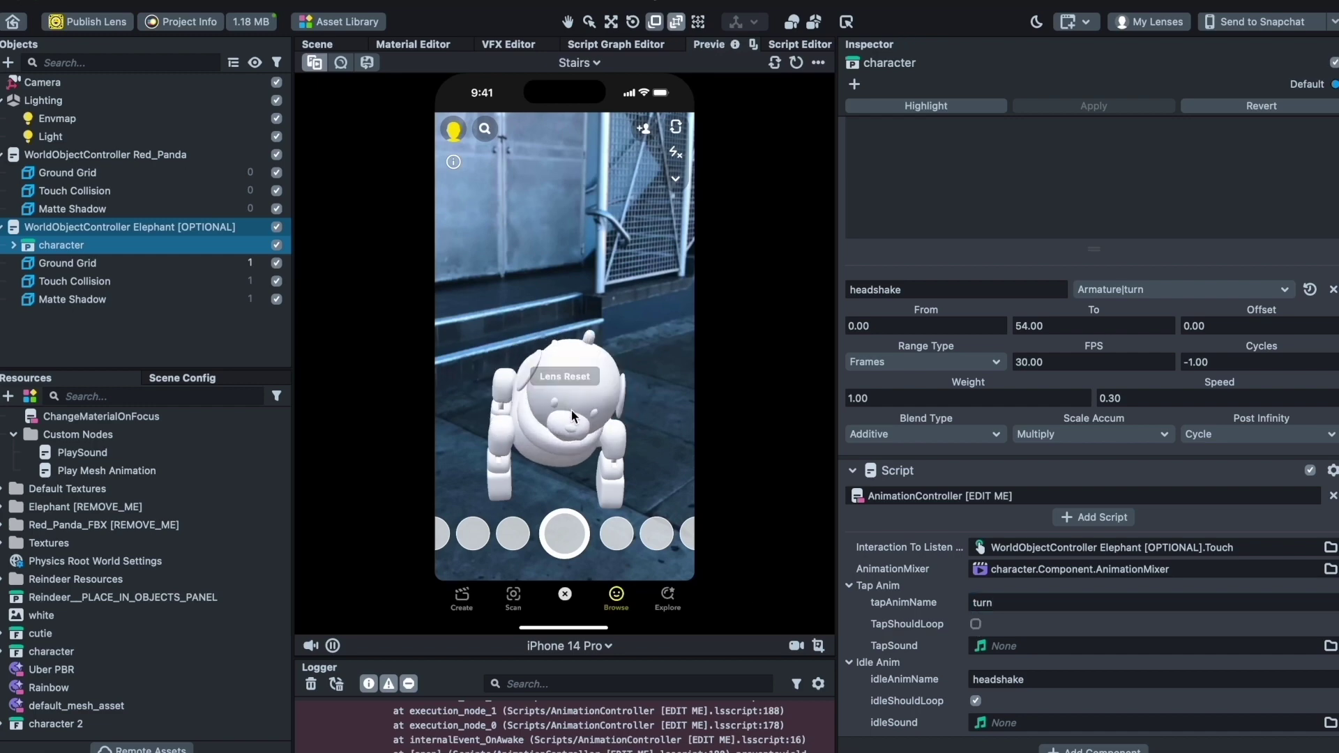
- Check the turn clip's settings in the Animation Mixer and enable looping for the script's tap animation
scroll(896, 197, "up", 4)
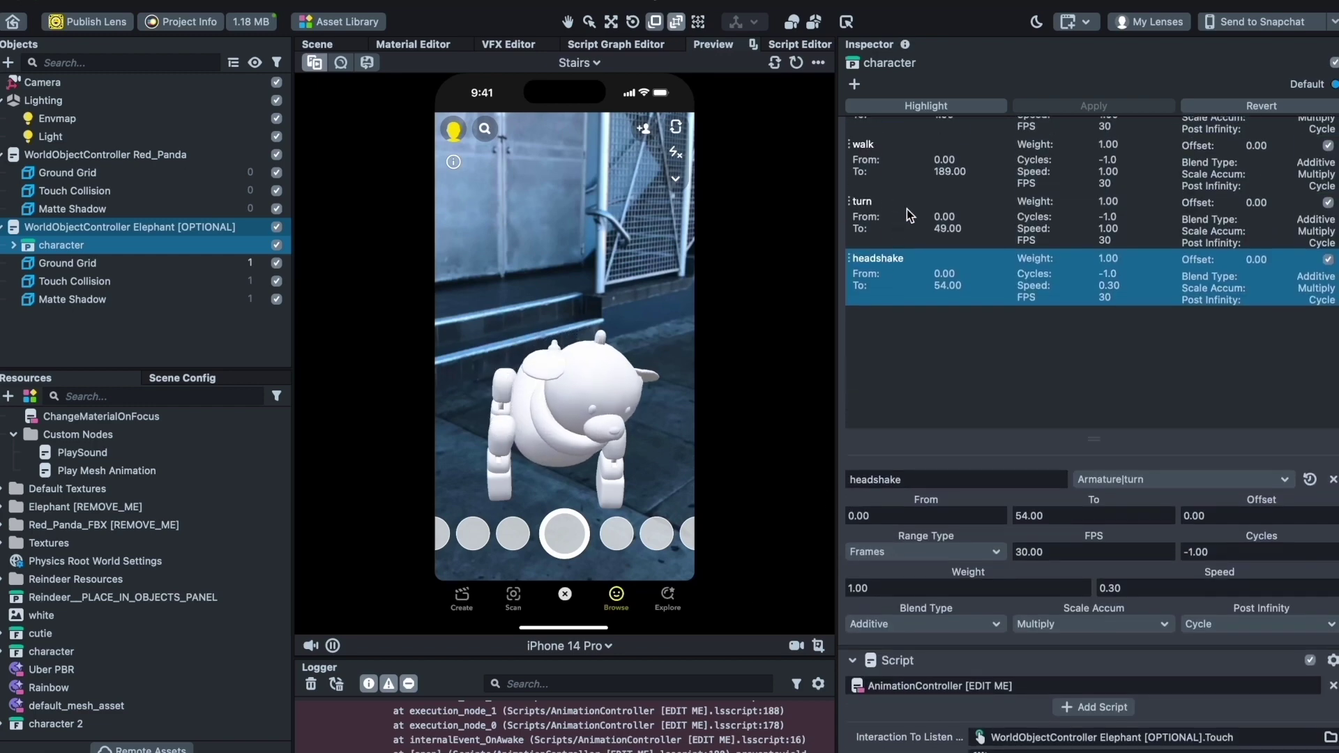
left_click(906, 215)
scroll(906, 214, "up", 2)
scroll(984, 611, "down", 5)
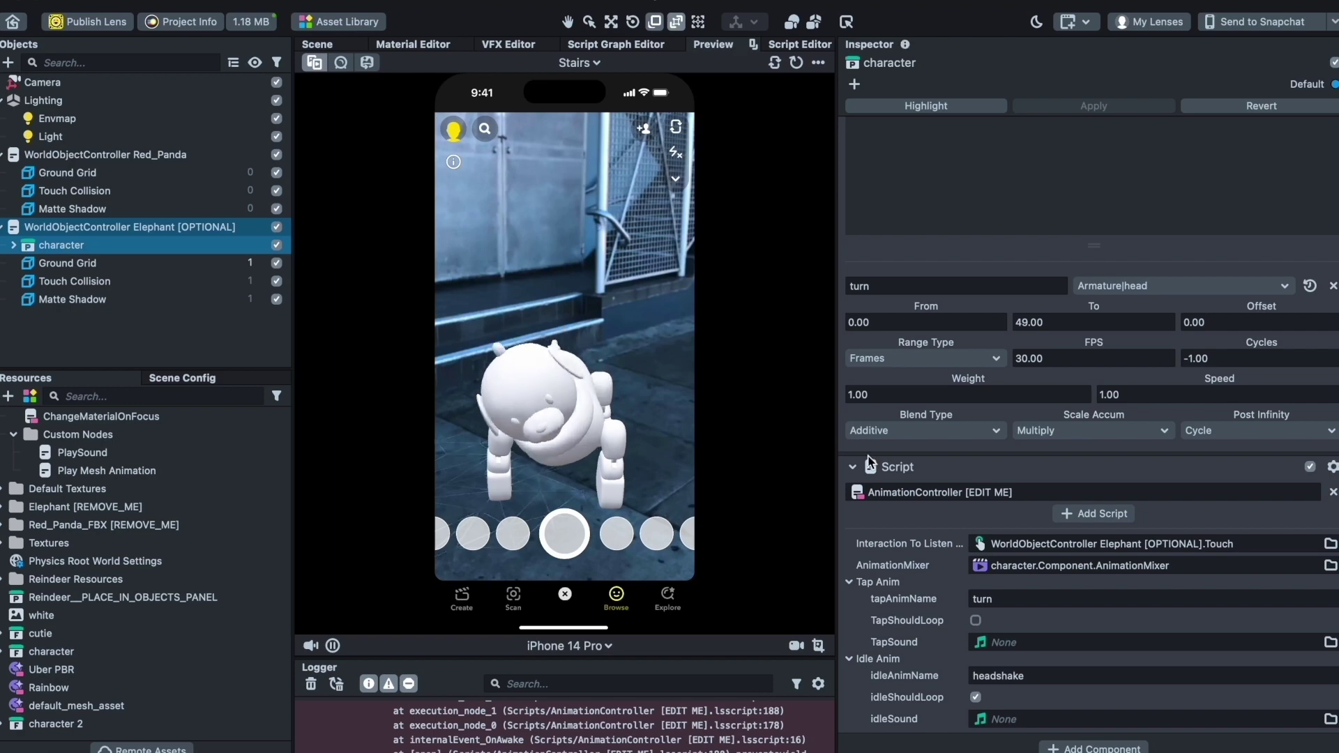
left_click(976, 620)
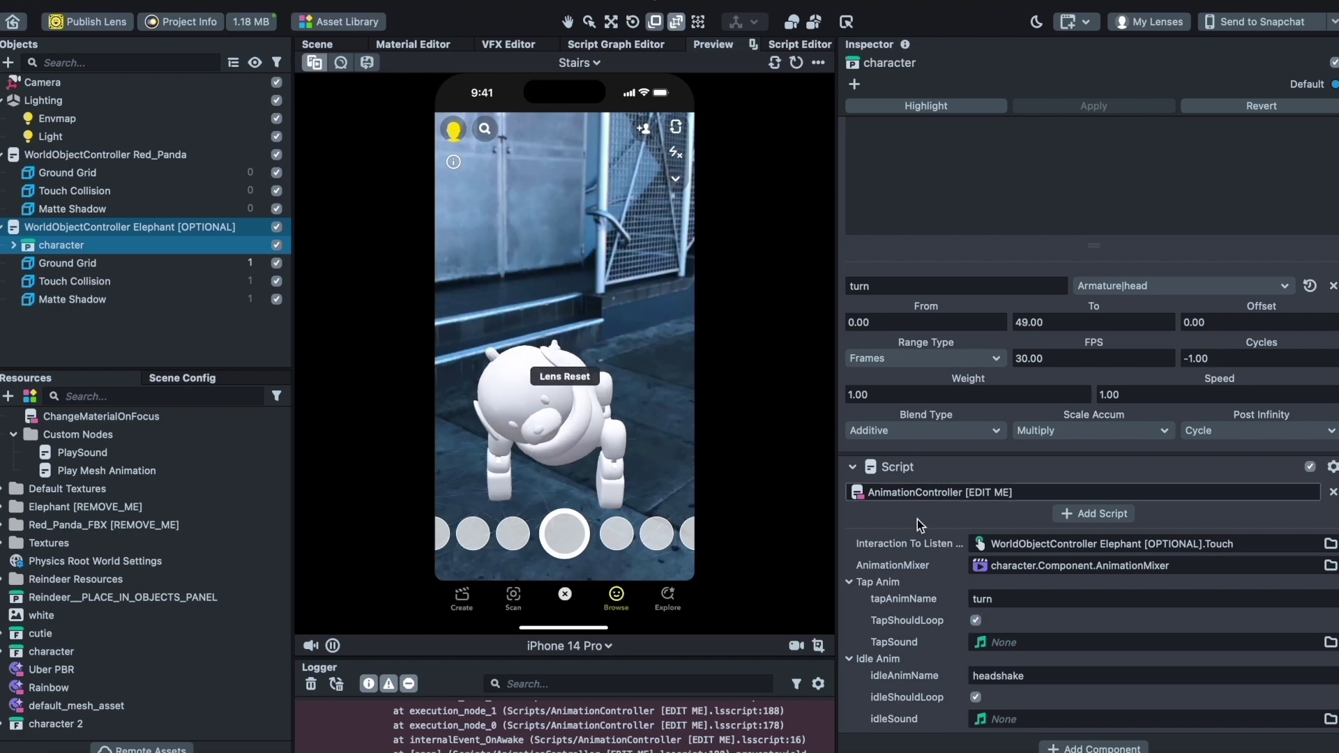
- Set the script's tap animation name to walk, test it on the previewed character, and turn off tap looping
scroll(918, 523, "up", 4)
scroll(918, 524, "down", 4)
left_click(1002, 621)
type("wa")
left_click(642, 395)
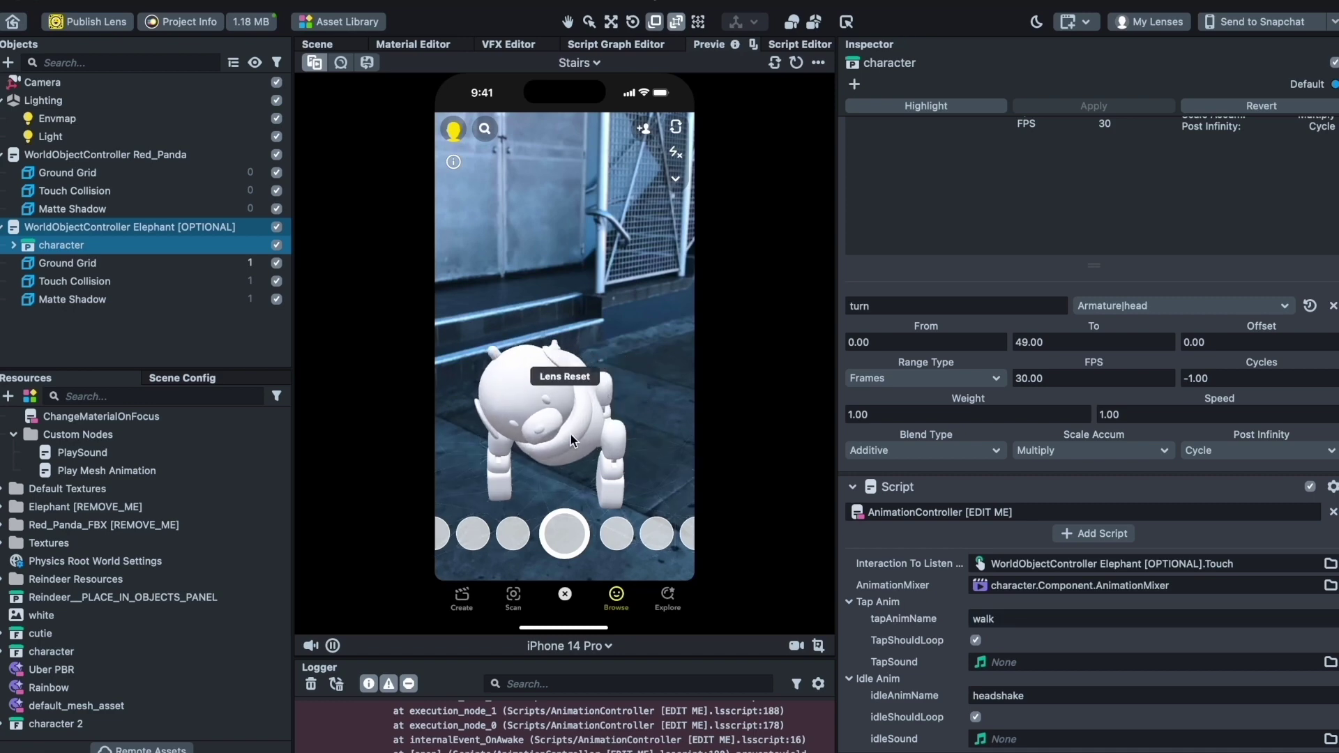
scroll(930, 461, "down", 1)
left_click(976, 621)
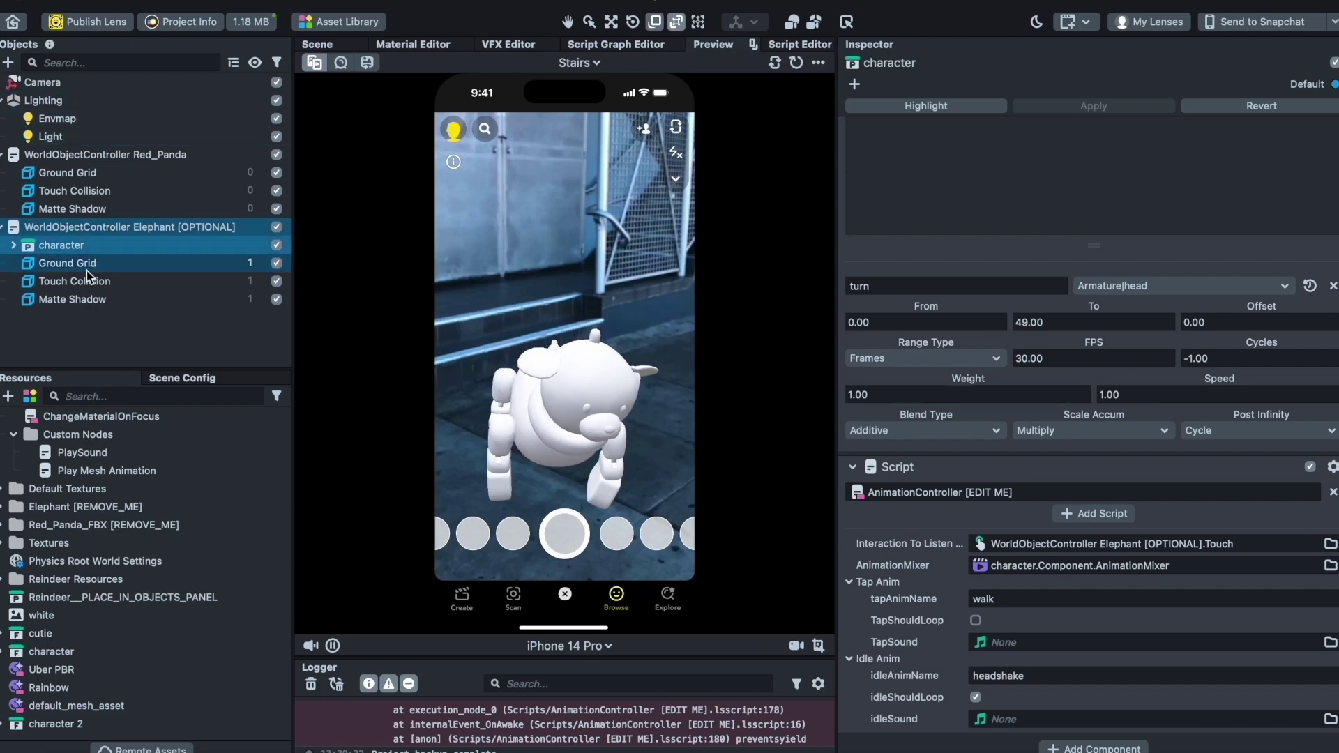
- Set the shadow mode to Caster for all the character's meshes, from point head.001 through left eye
left_click(14, 245)
left_click(29, 264)
scroll(32, 266, "down", 10)
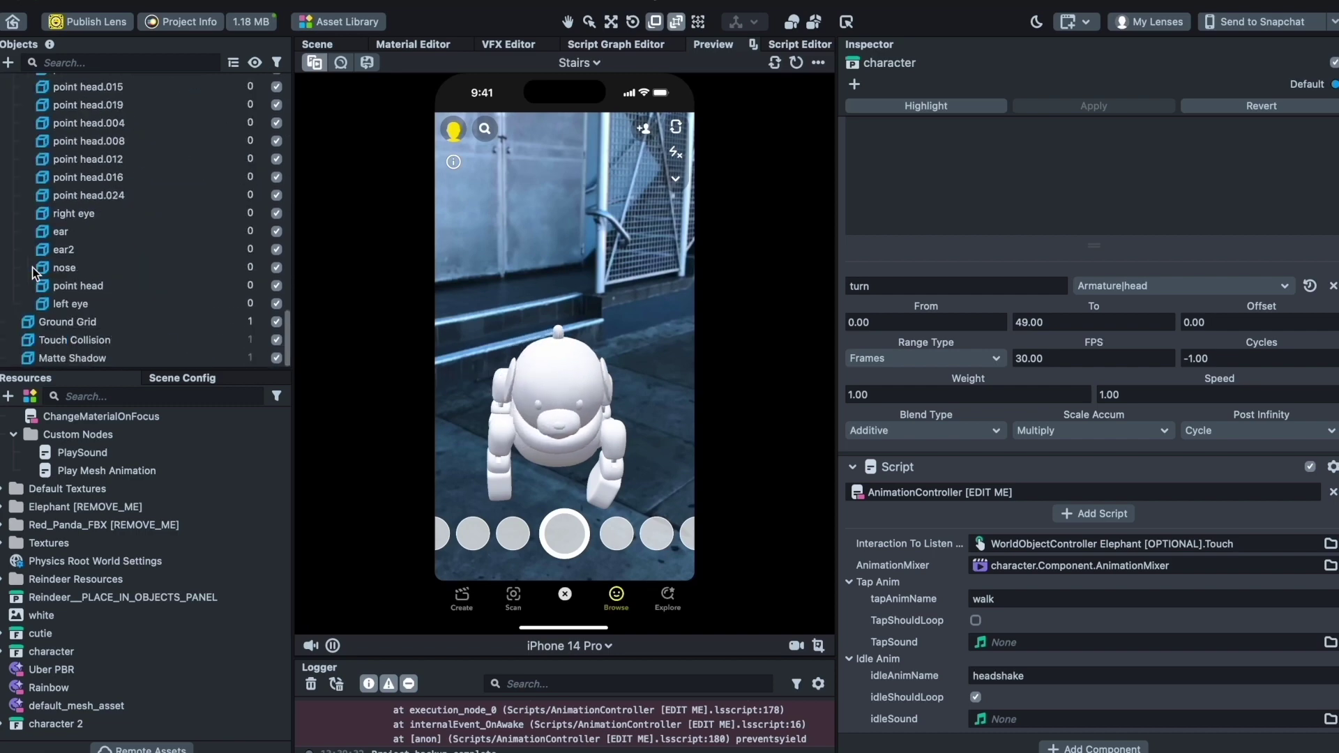
left_click(84, 300)
scroll(89, 247, "up", 5)
left_click(86, 263, "shift")
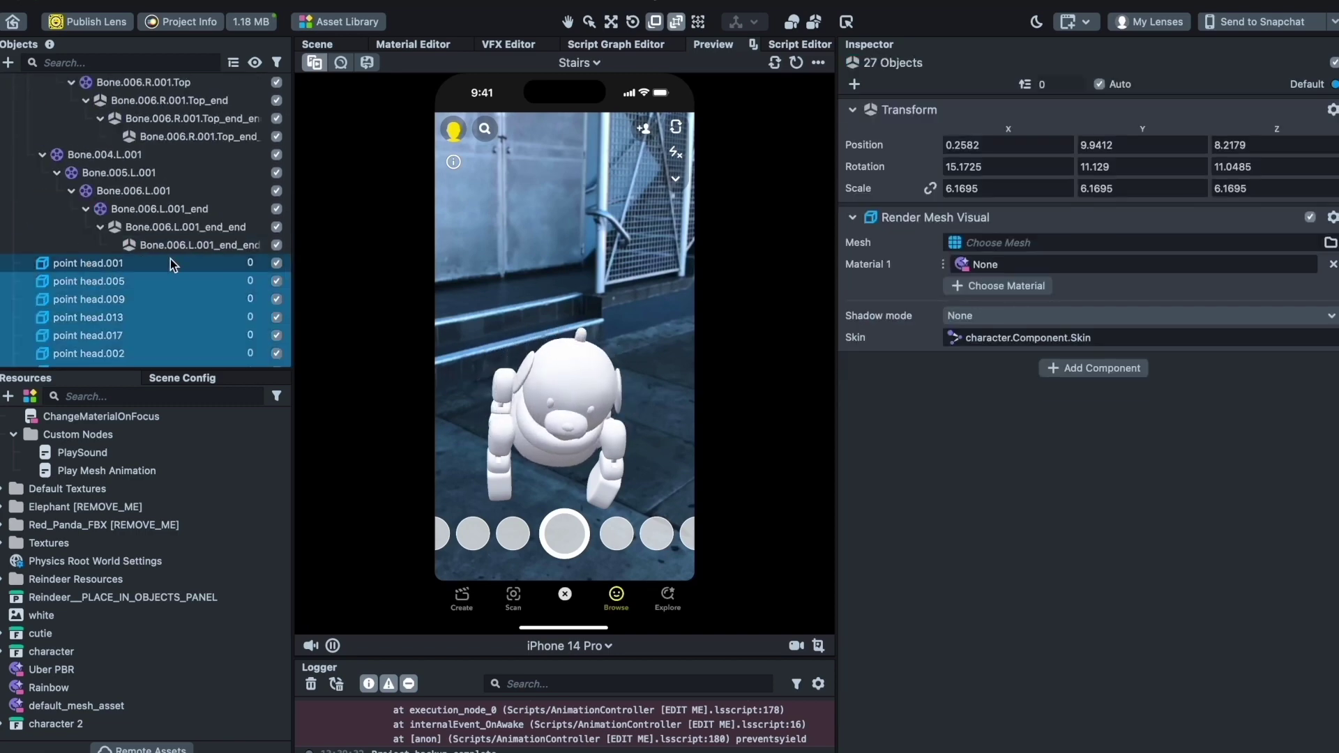
scroll(170, 258, "down", 5)
scroll(120, 233, "up", 5)
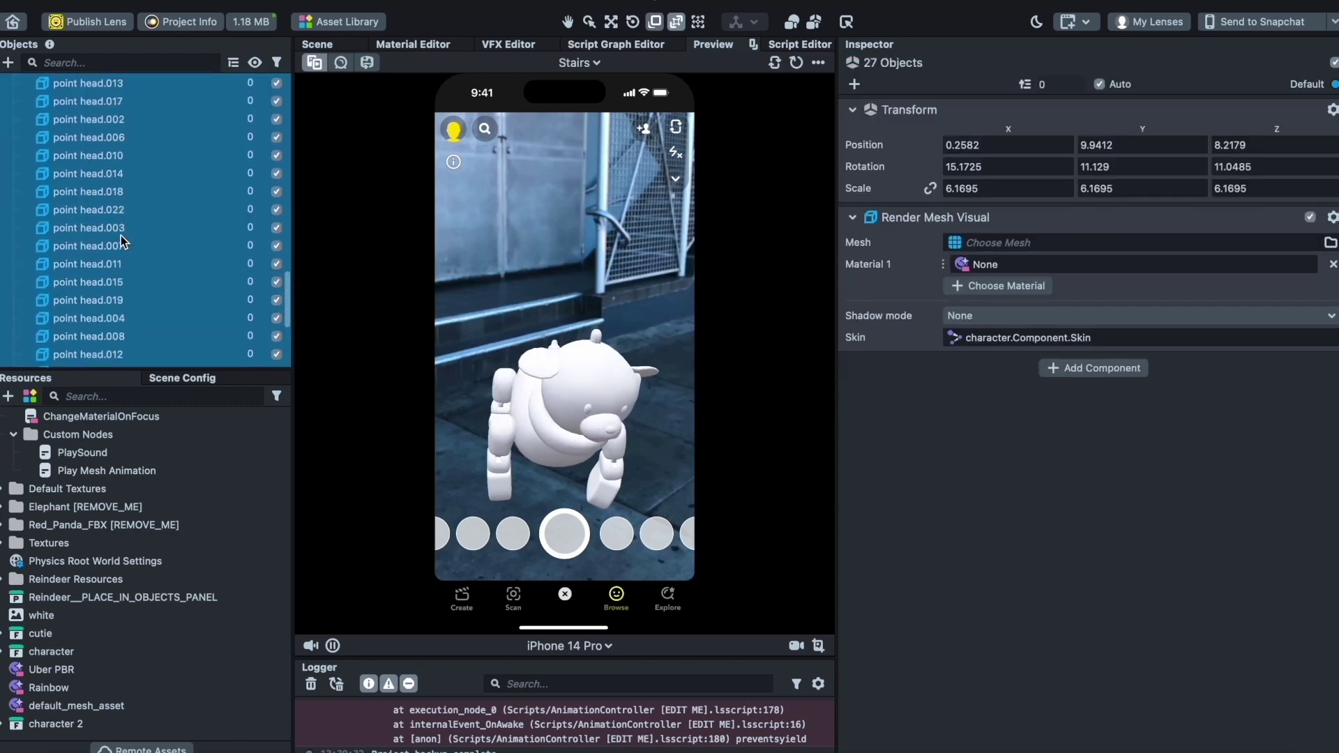
left_click(968, 318)
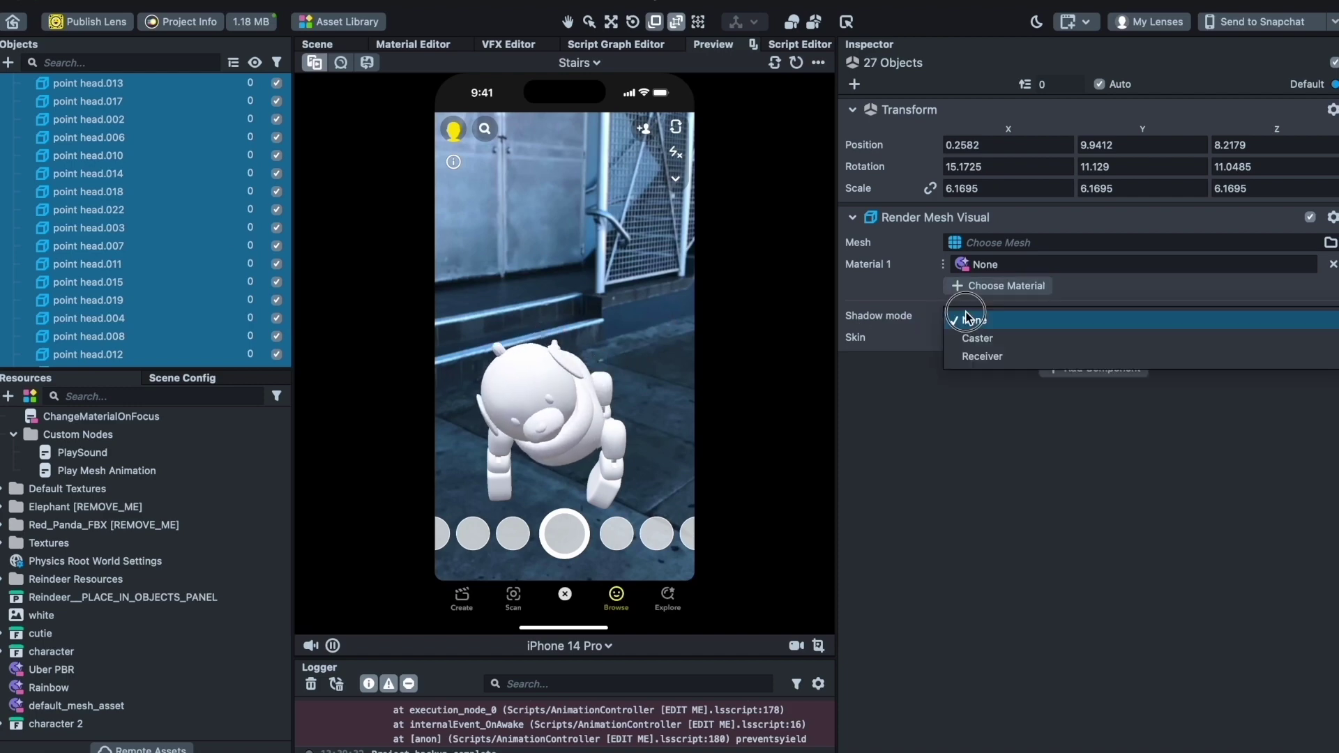
left_click(978, 338)
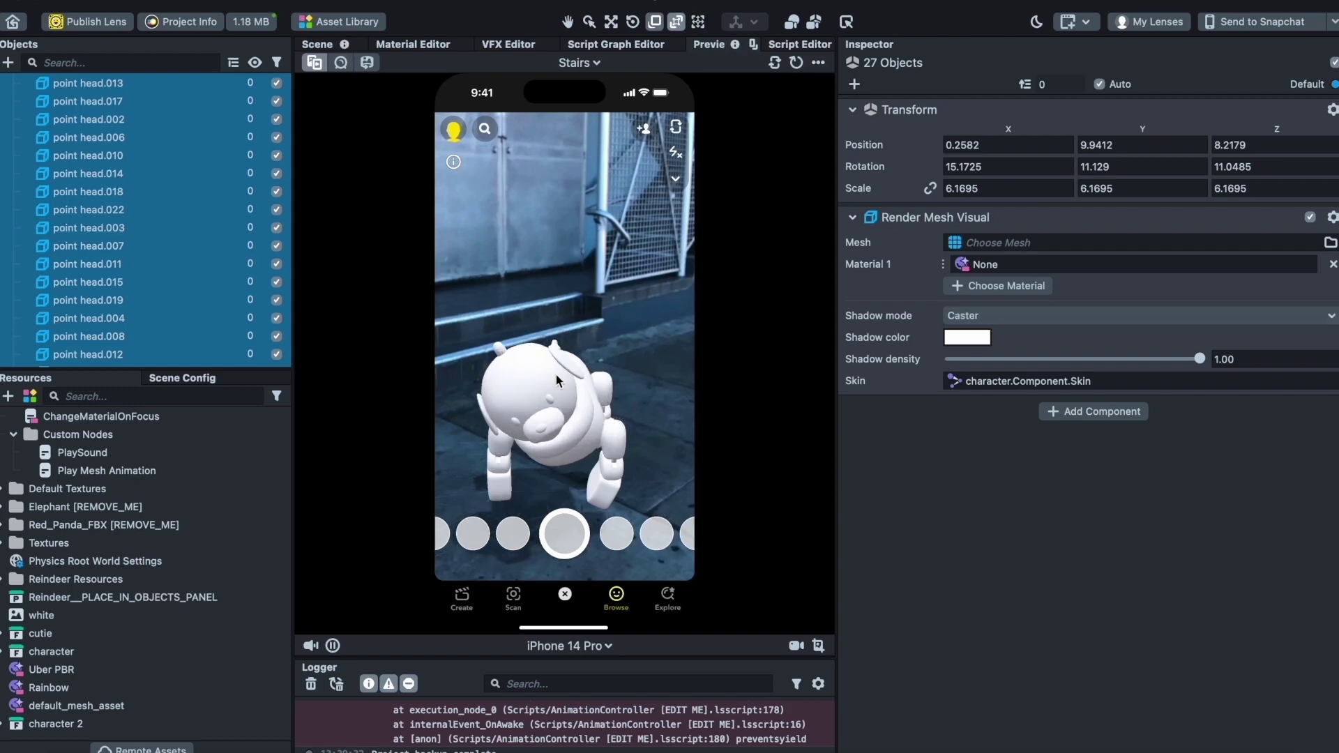
left_click(219, 195)
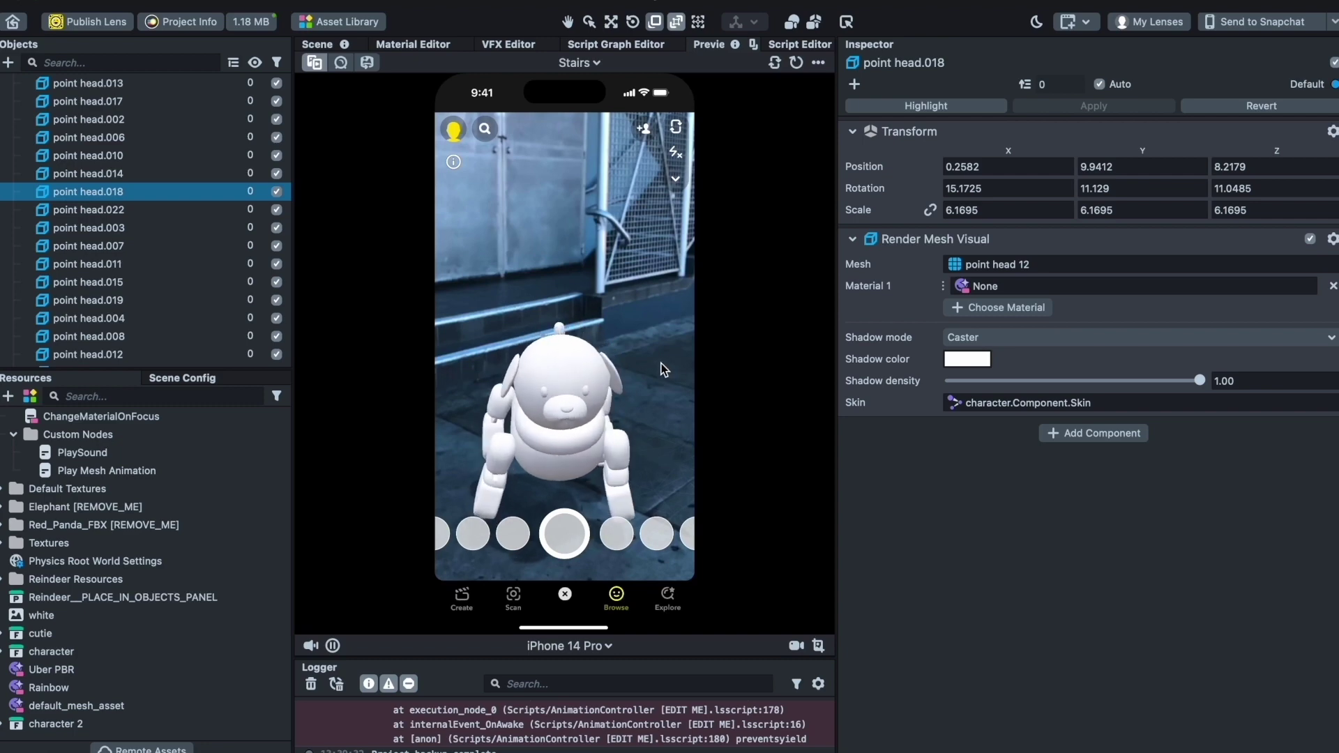
- Detach the Preview into a floating window and show the Scene view beside it
left_click(321, 44)
scroll(281, 154, "up", 10)
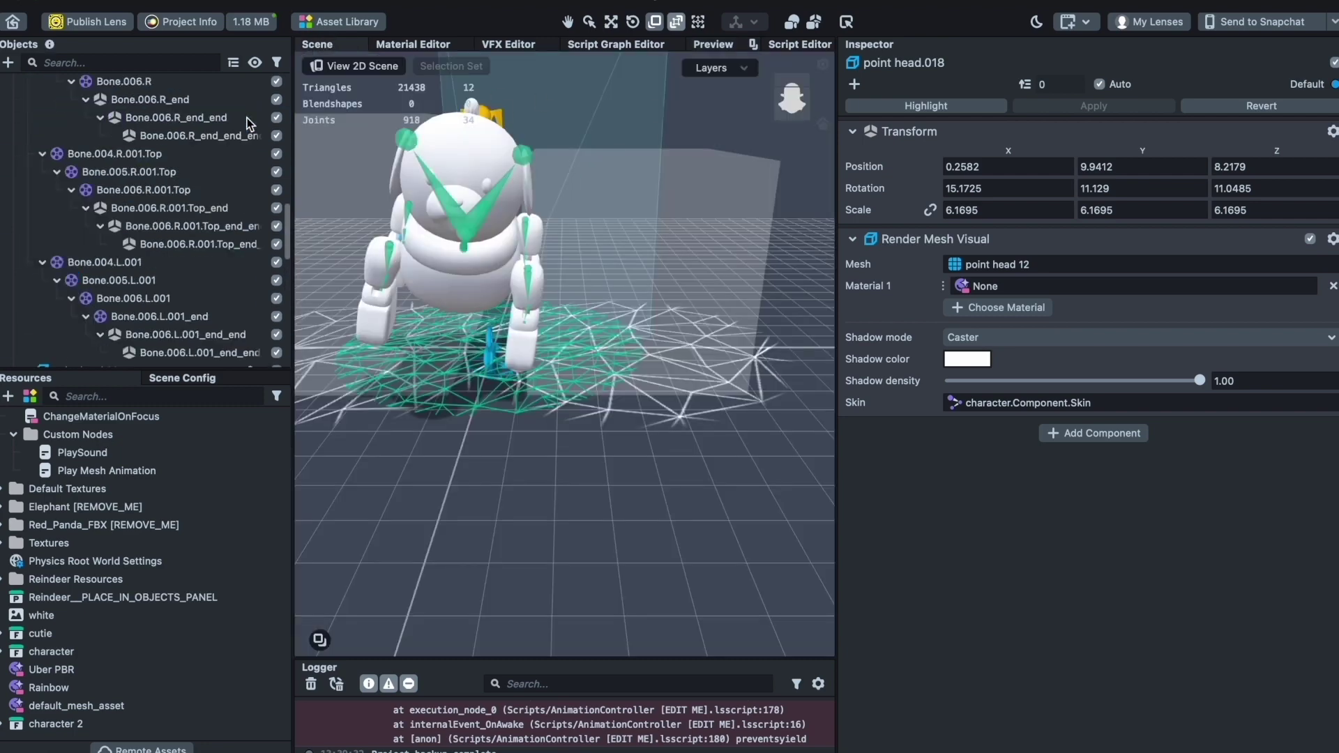
left_click_drag(731, 52, 807, 84)
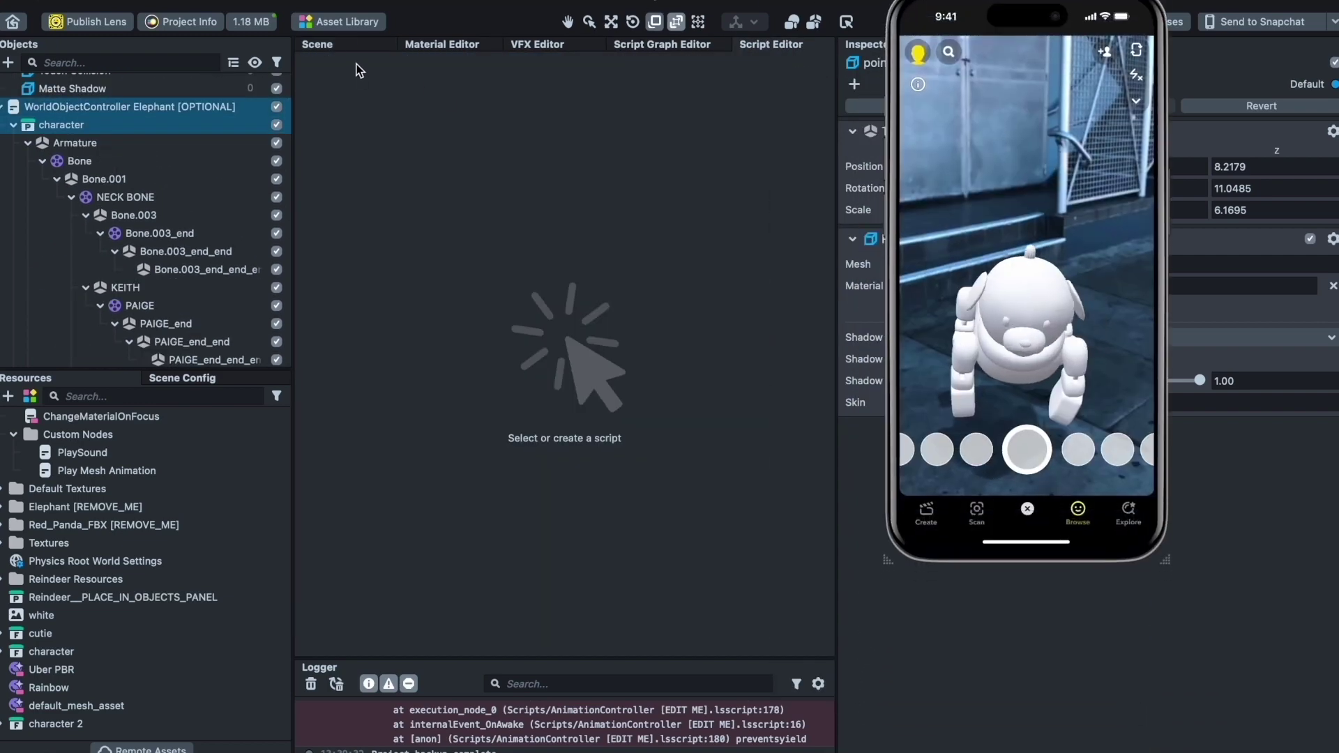
left_click(342, 44)
- Lower the character in the Scene to a Y position of about -8.22 and move the floating preview clear of the Inspector
left_click(237, 132)
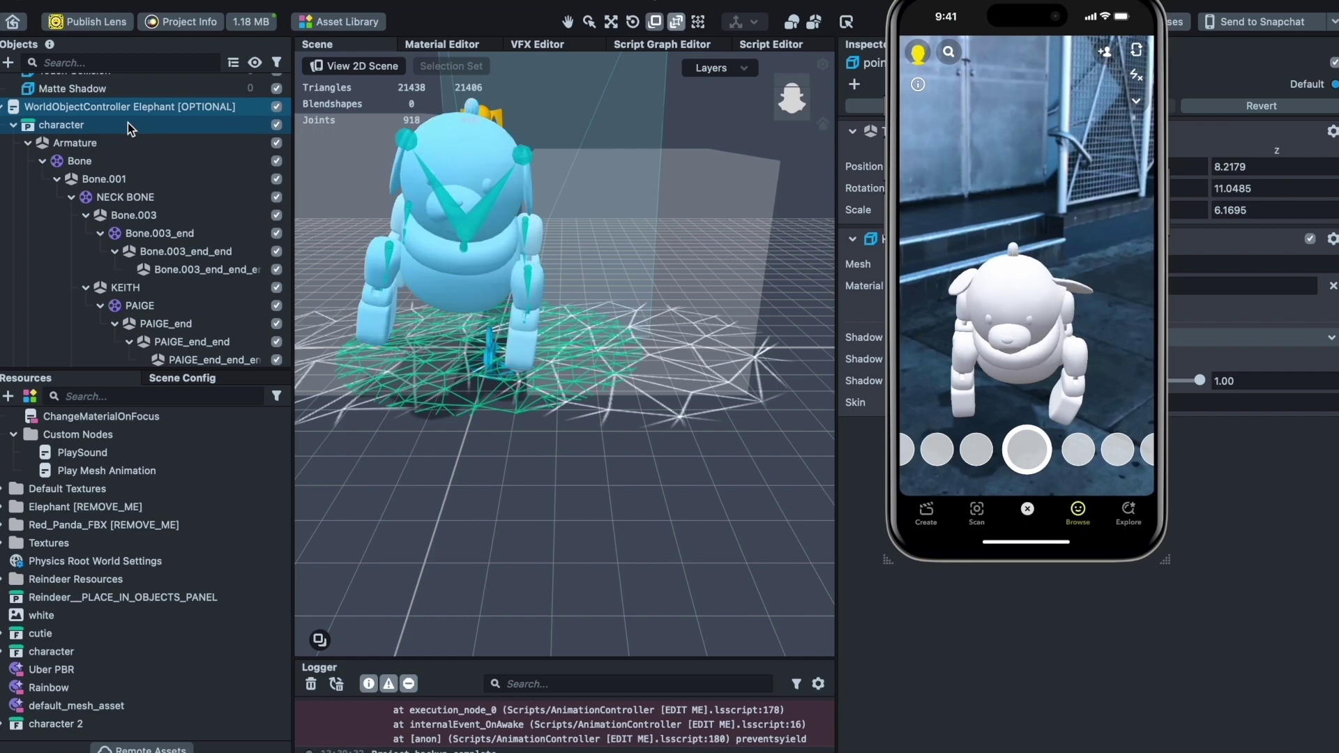
left_click(611, 22)
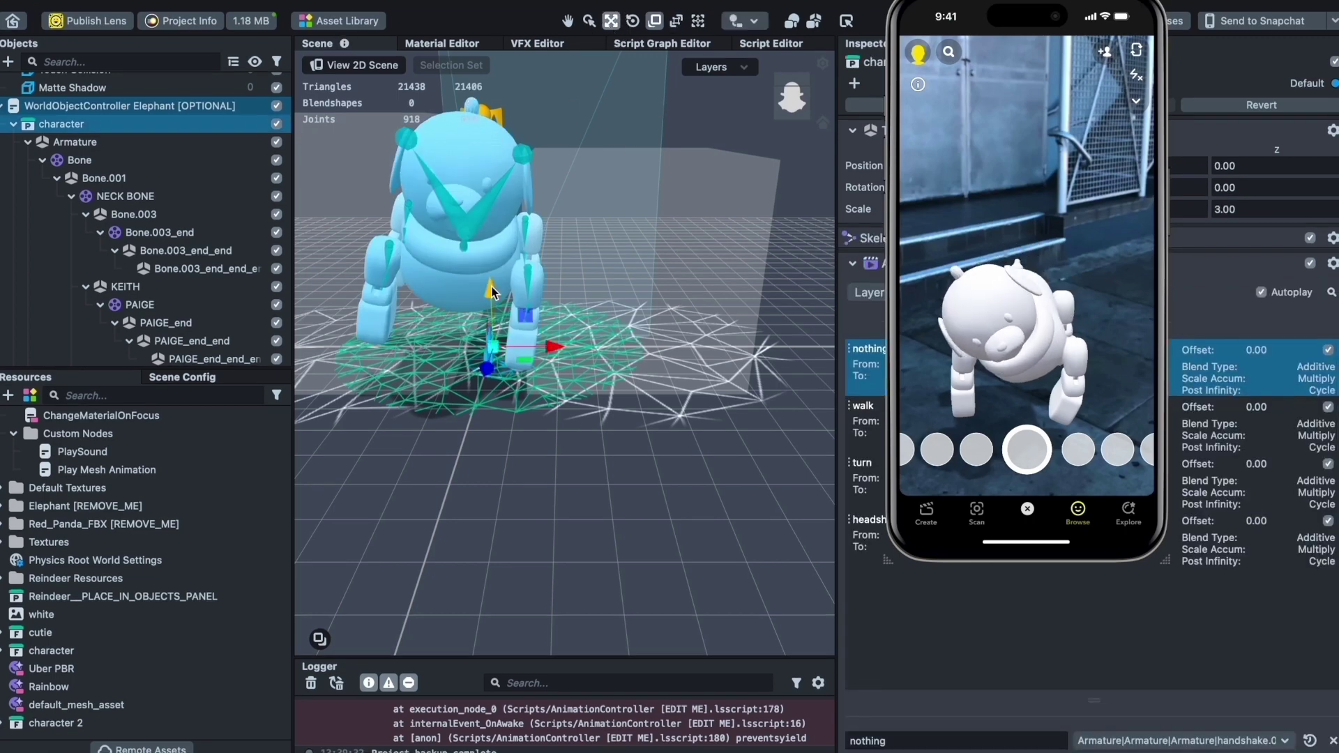
mouse_move(1020, 342)
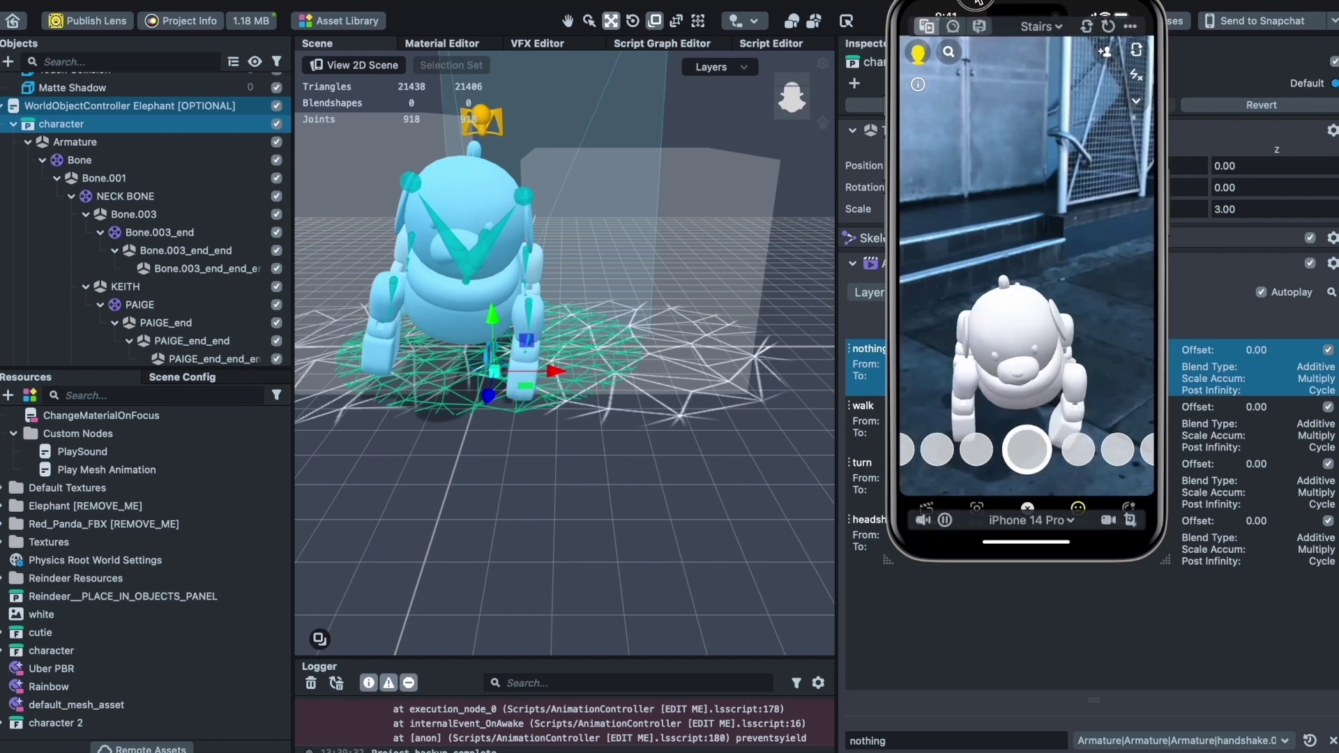
left_click_drag(1039, 4, 743, 3)
- Disable the nothing and turn clips in the character's Animation Mixer, and check the script's tap and idle animation names
scroll(102, 310, "up", 5)
scroll(111, 297, "up", 15)
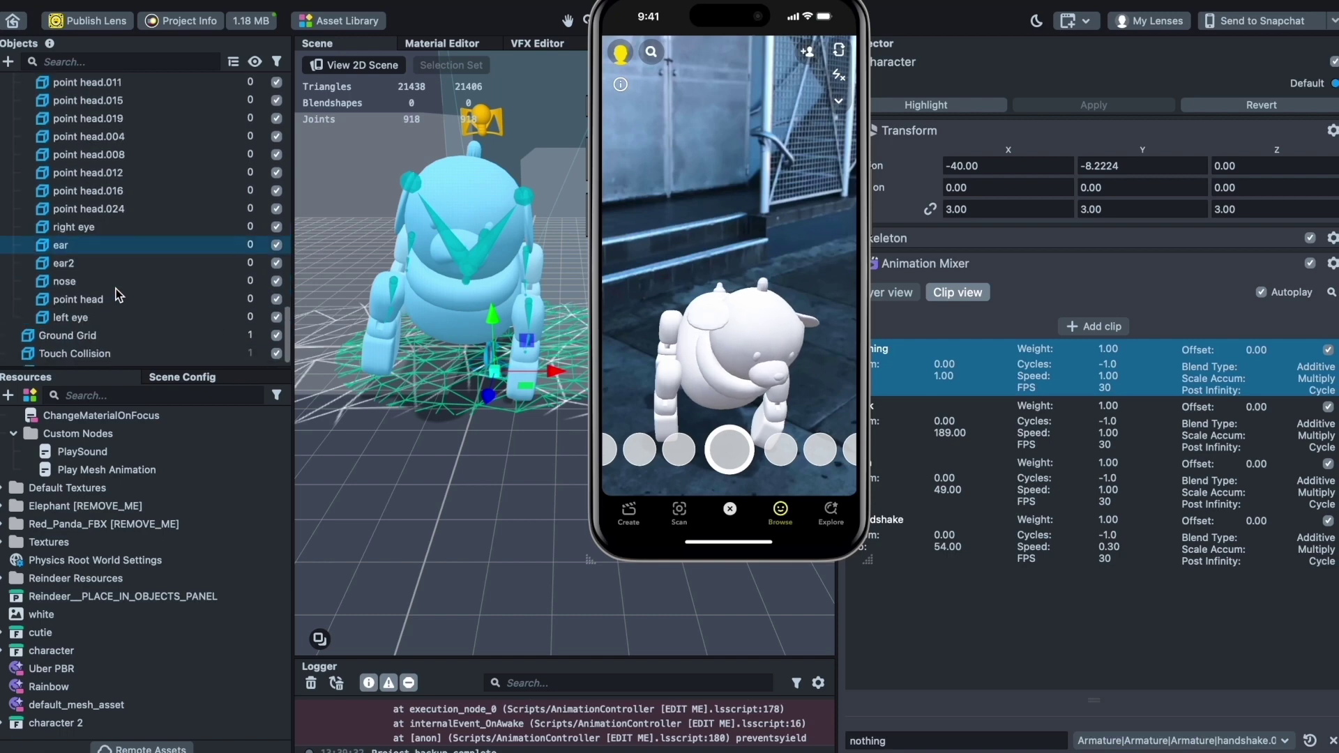
scroll(1086, 653, "down", 7)
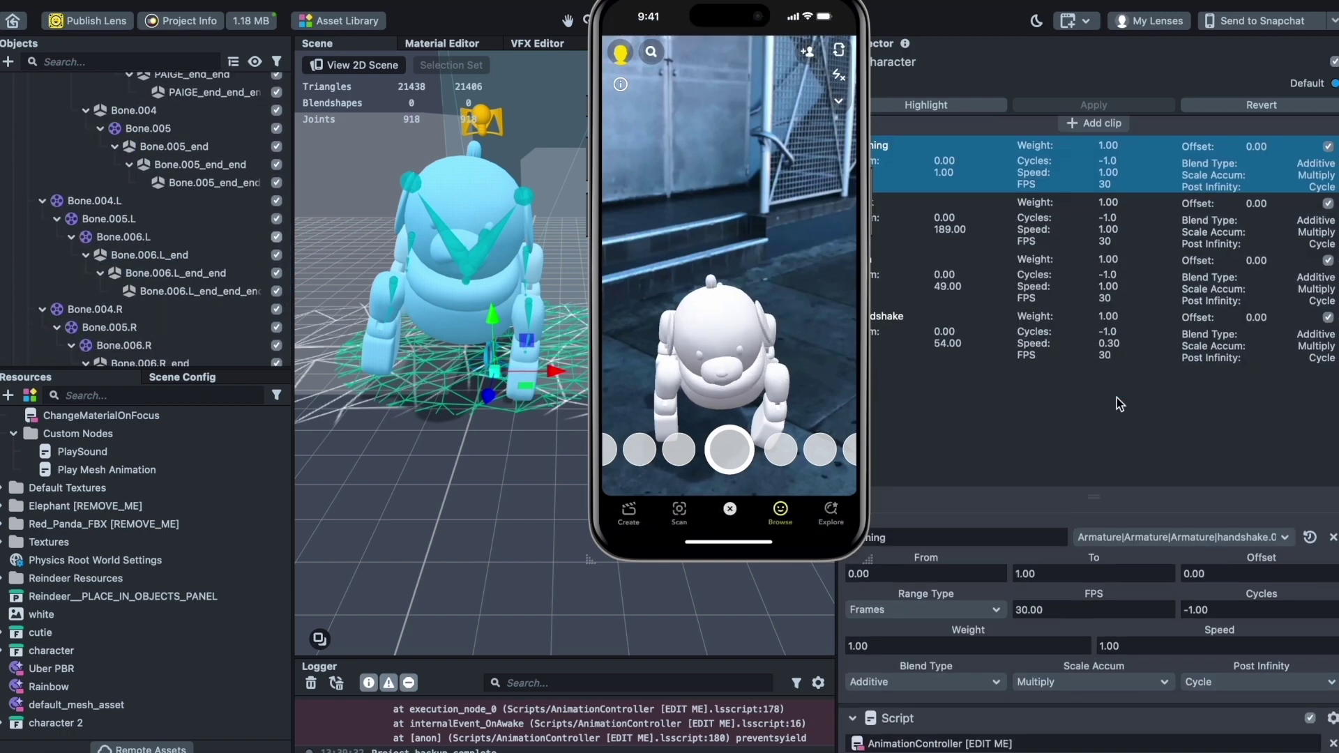
mouse_move(803, 22)
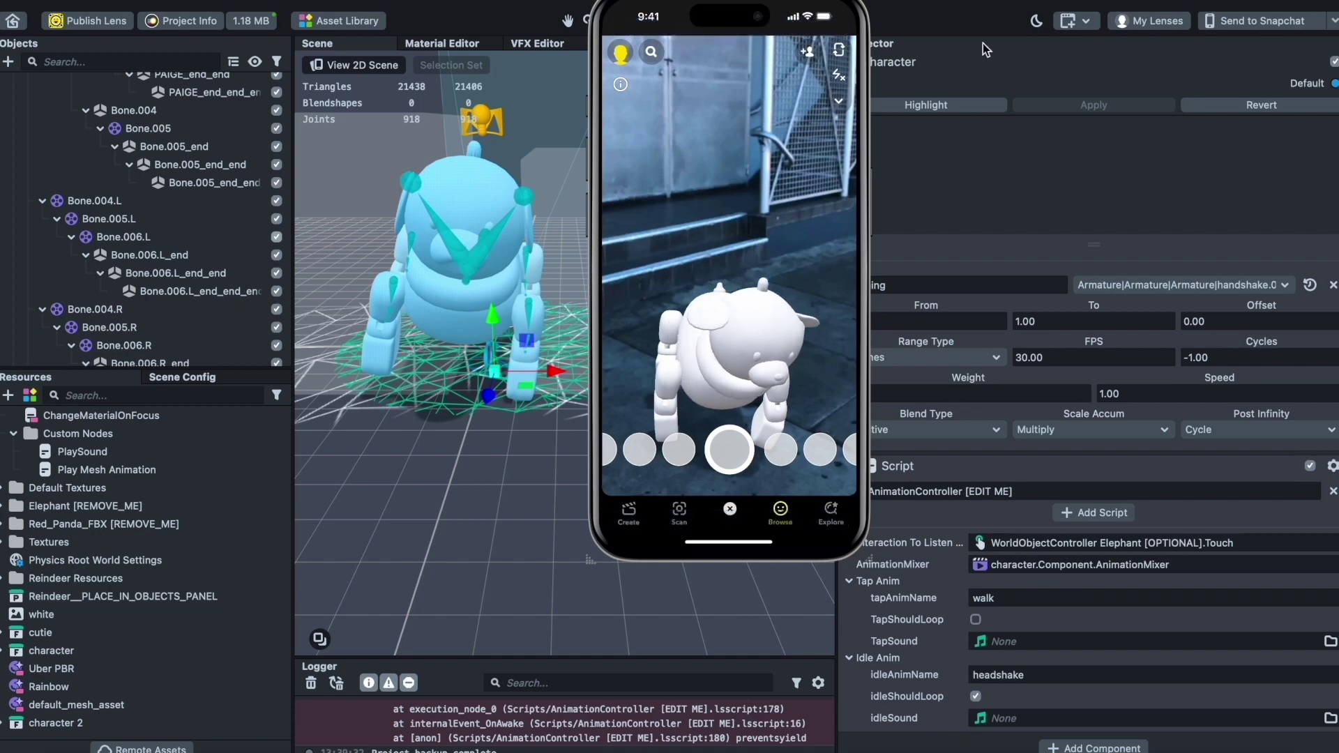
scroll(1031, 139, "up", 6)
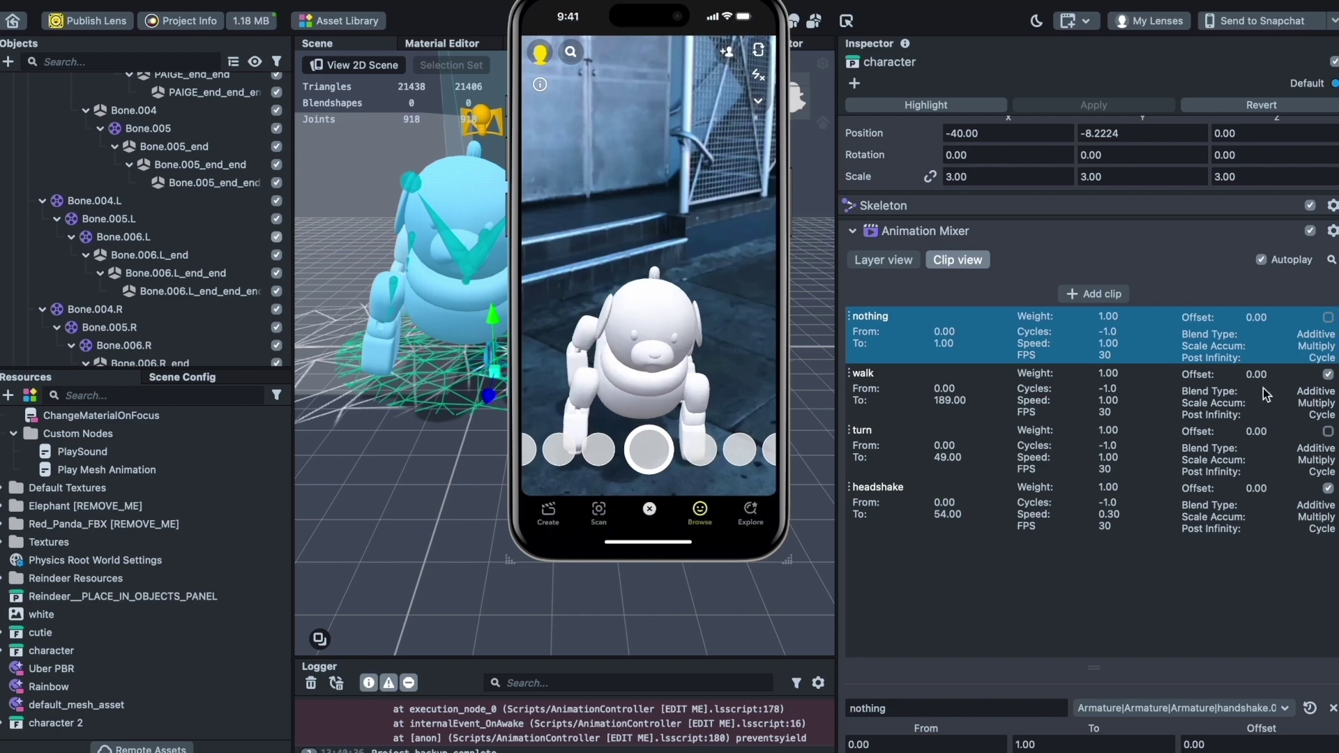
mouse_move(751, 443)
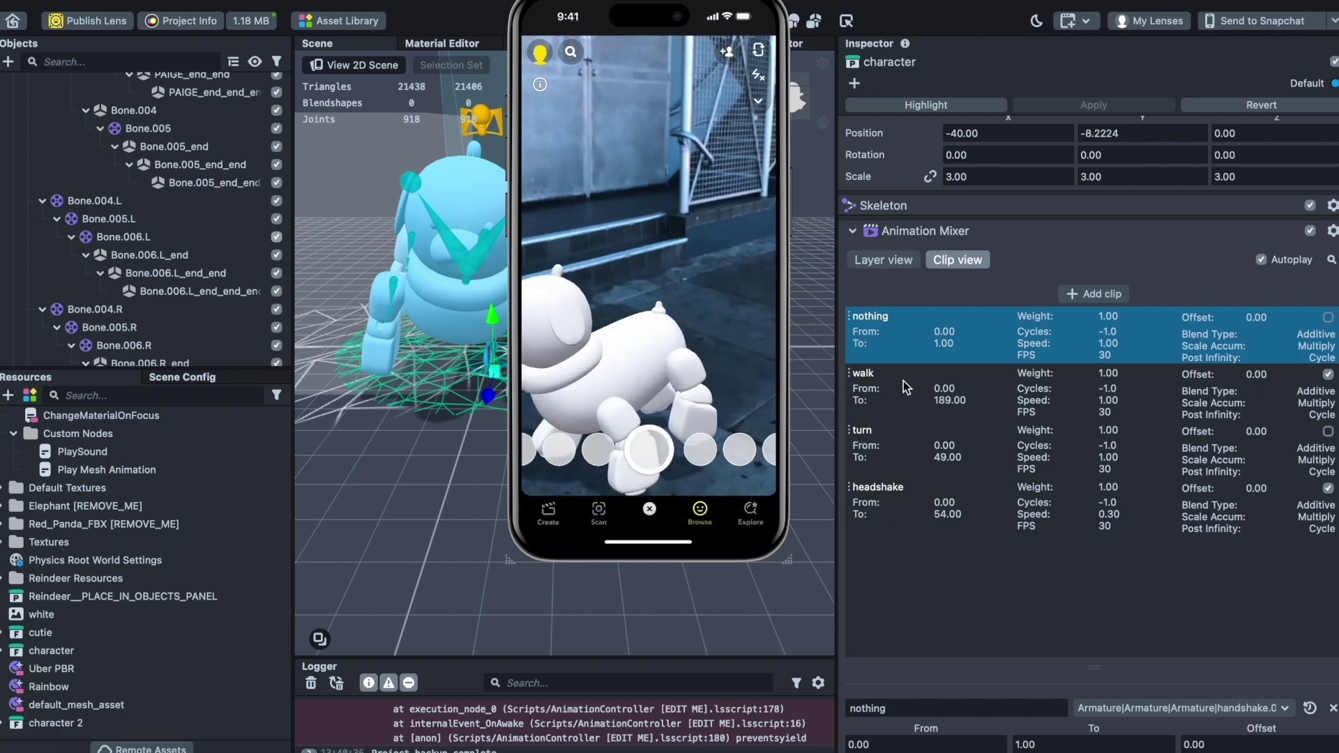
scroll(984, 436, "down", 10)
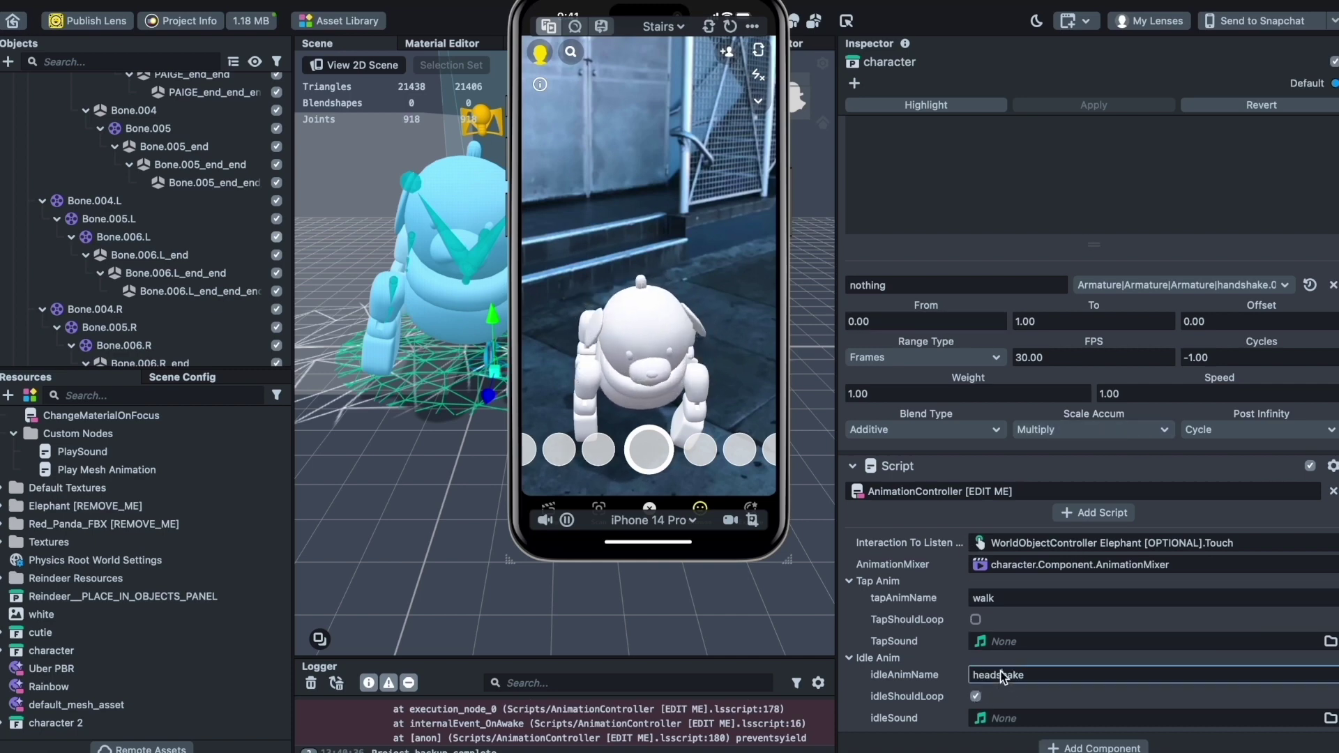
scroll(1025, 595, "up", 1)
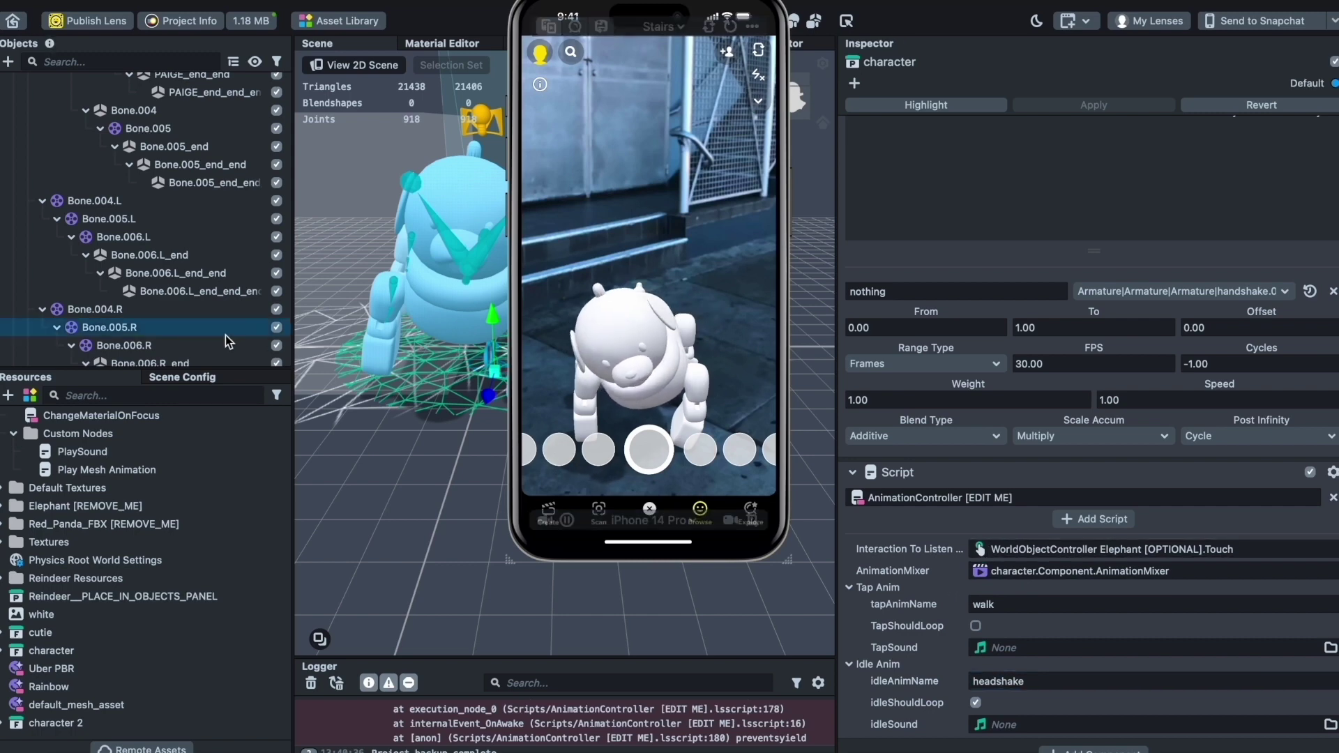
- Assign the Uber PBR material to the character's right eye, left eye and nose meshes together
scroll(224, 336, "up", 10)
scroll(91, 252, "down", 8)
scroll(91, 251, "down", 10)
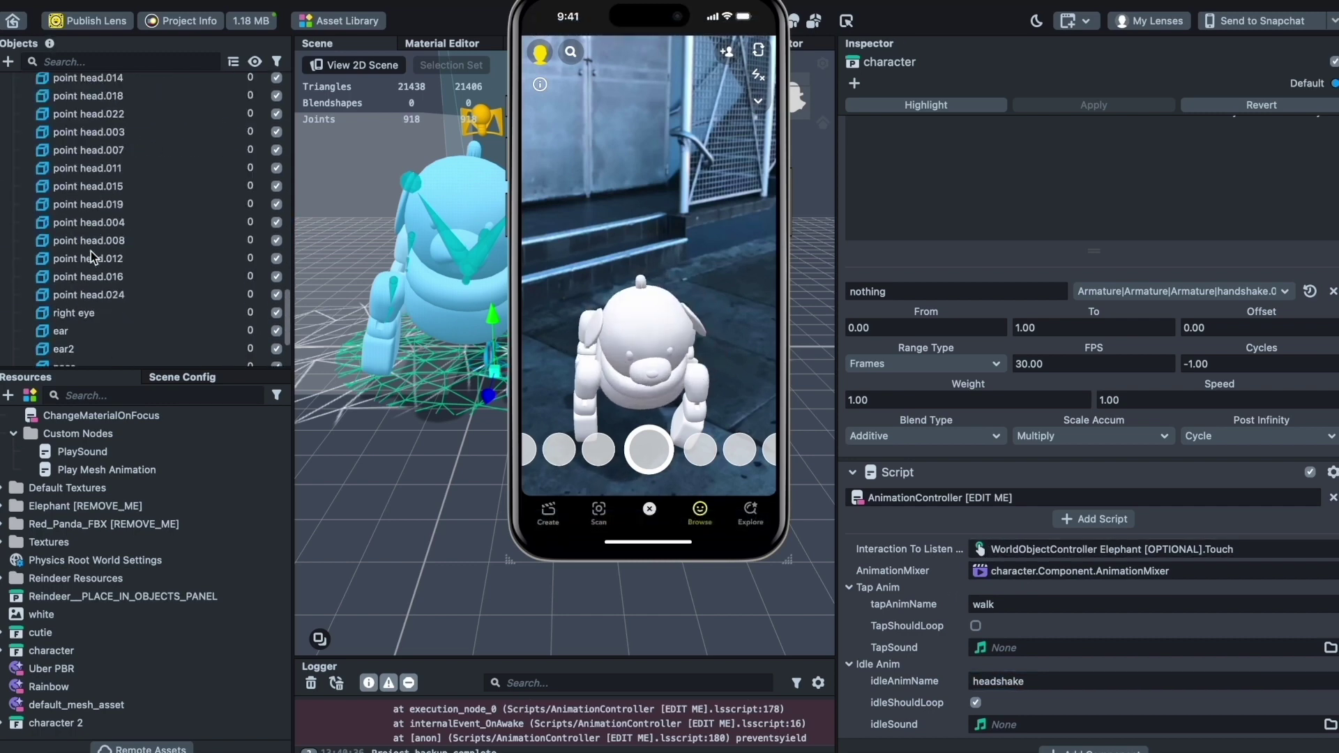
left_click(78, 302)
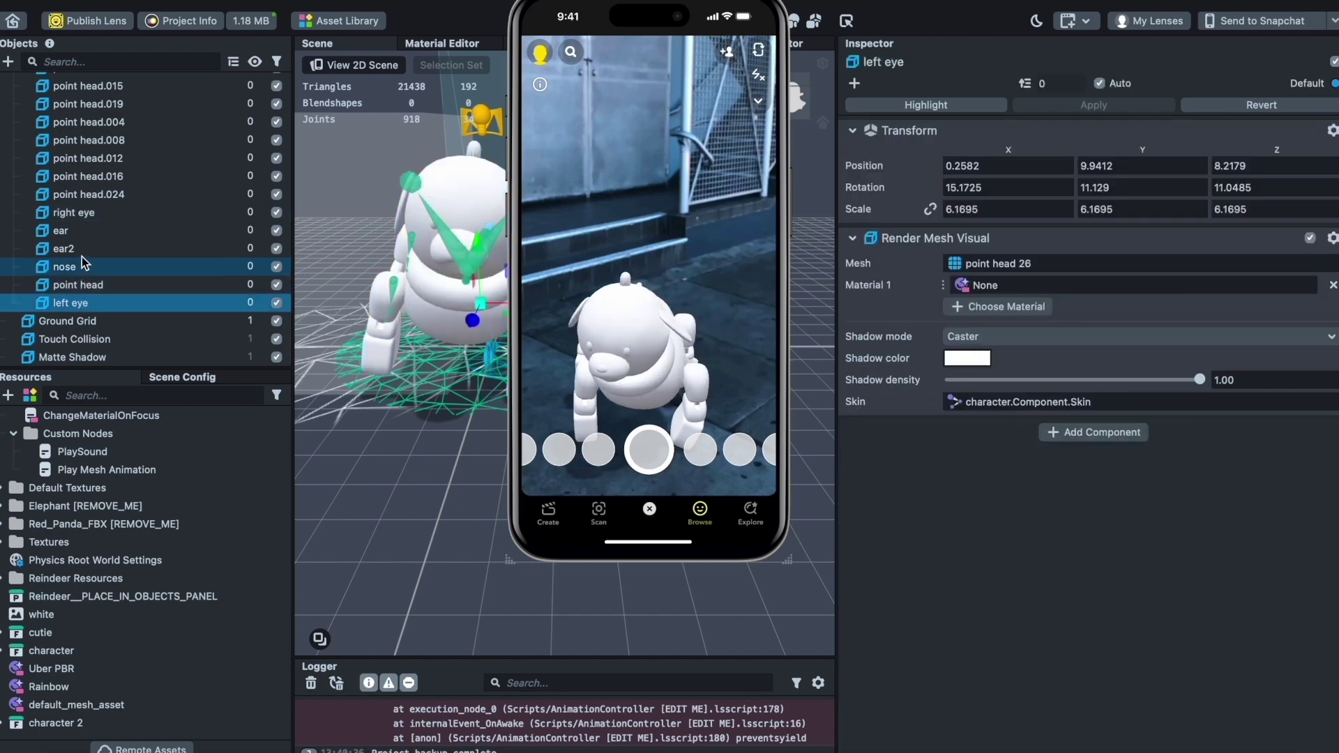
left_click(77, 233)
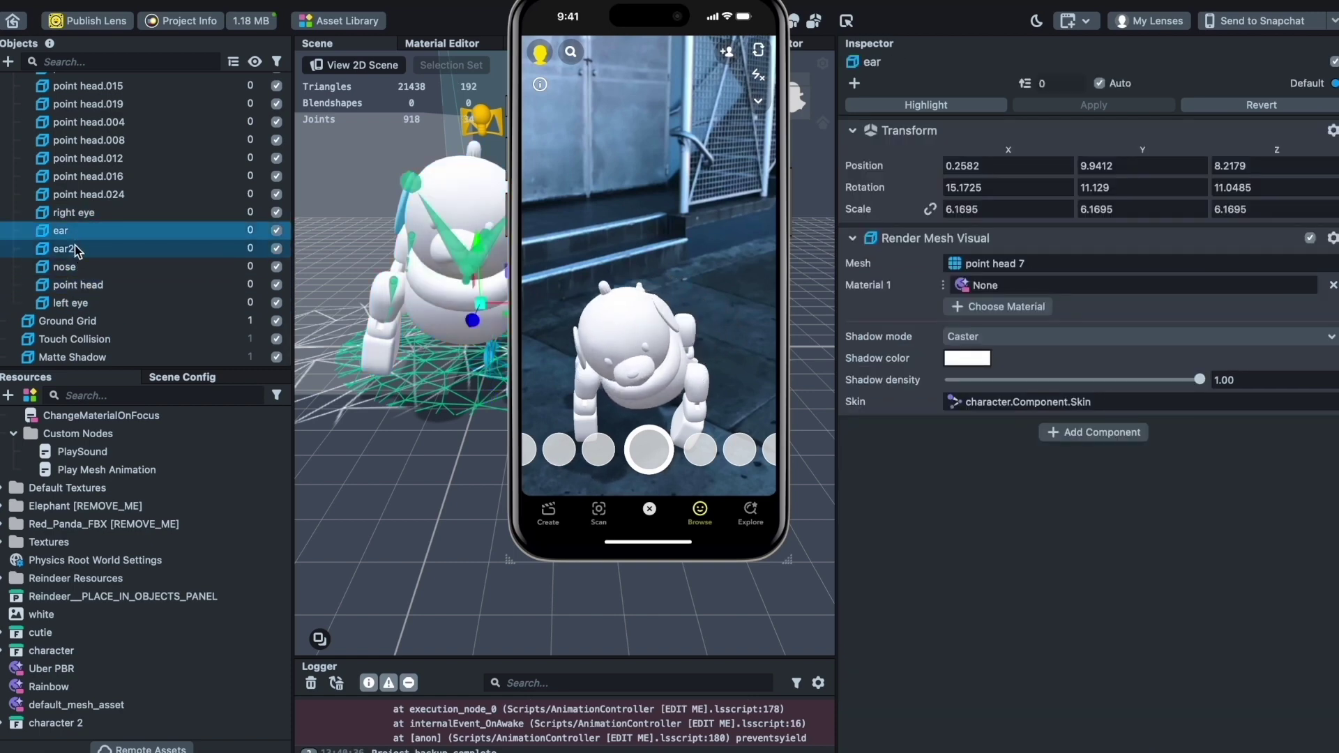
left_click(79, 304)
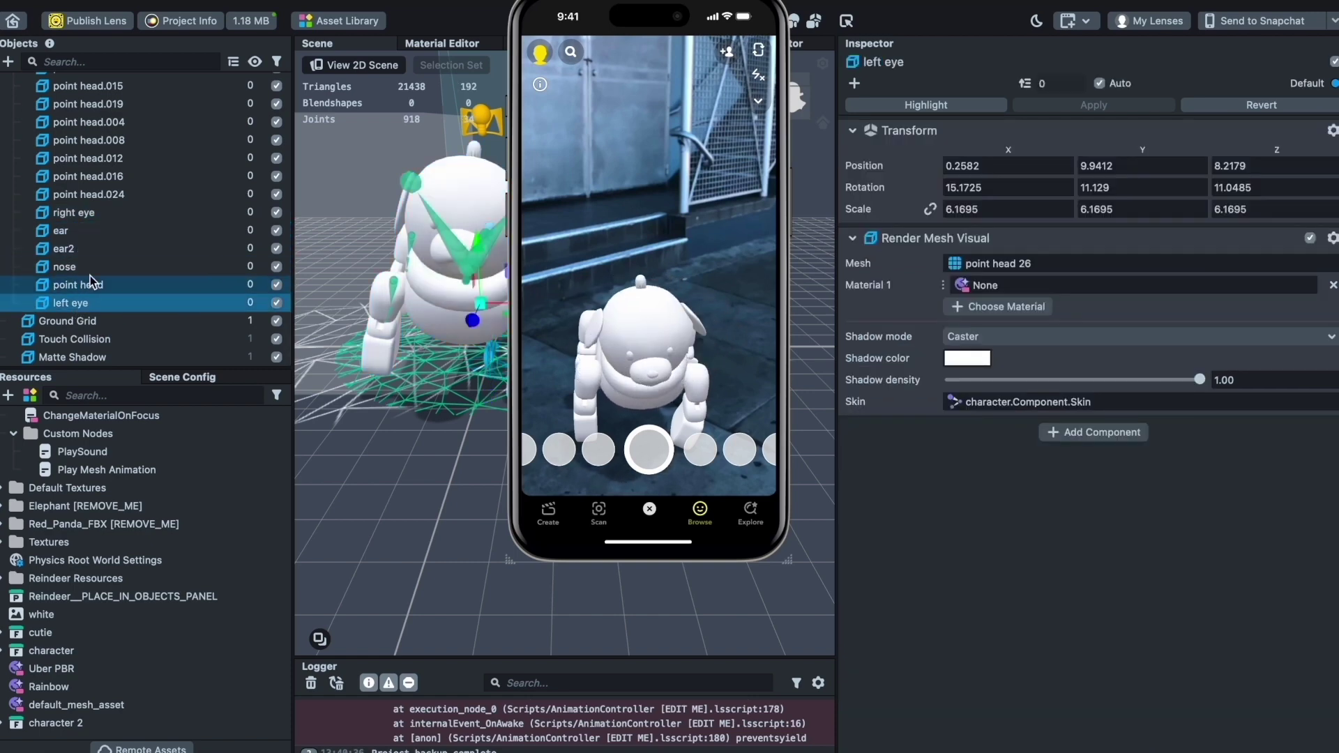
left_click(88, 214, "super")
left_click(82, 268, "super")
left_click(986, 265)
left_click(618, 365)
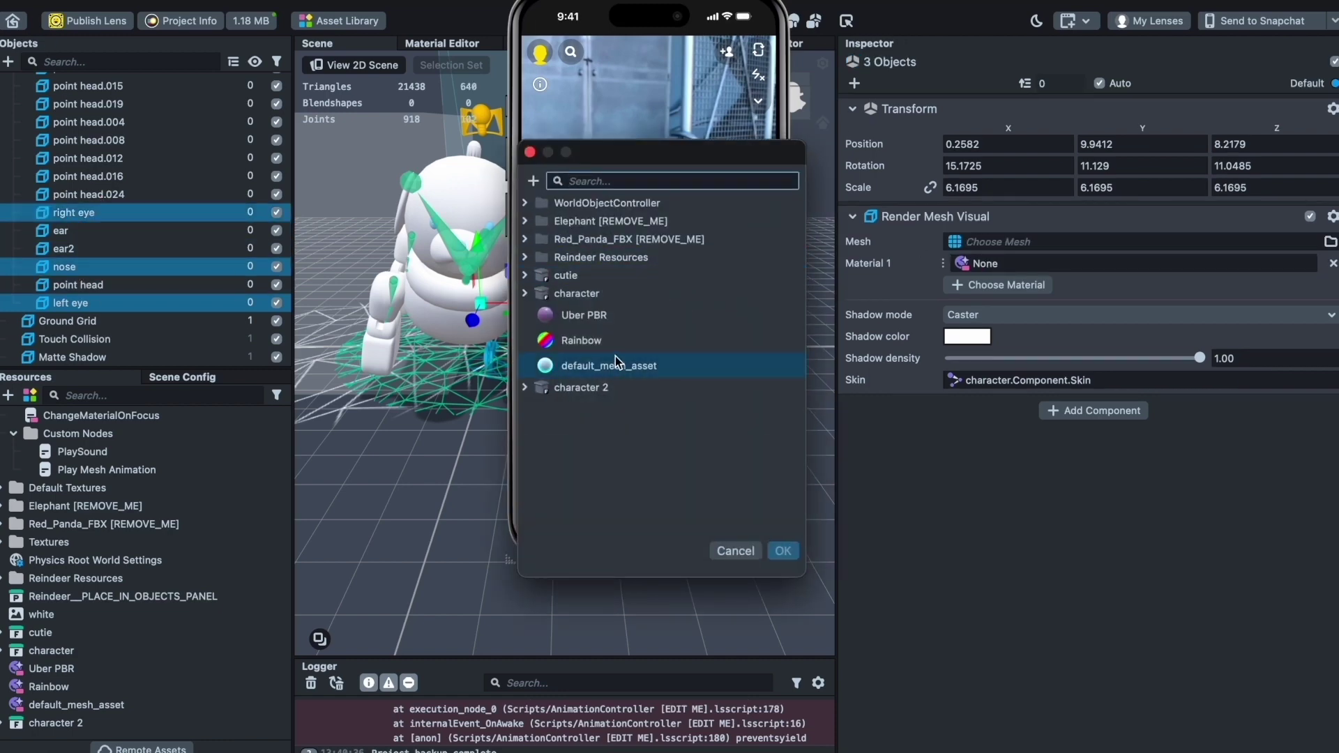
double_click(617, 314)
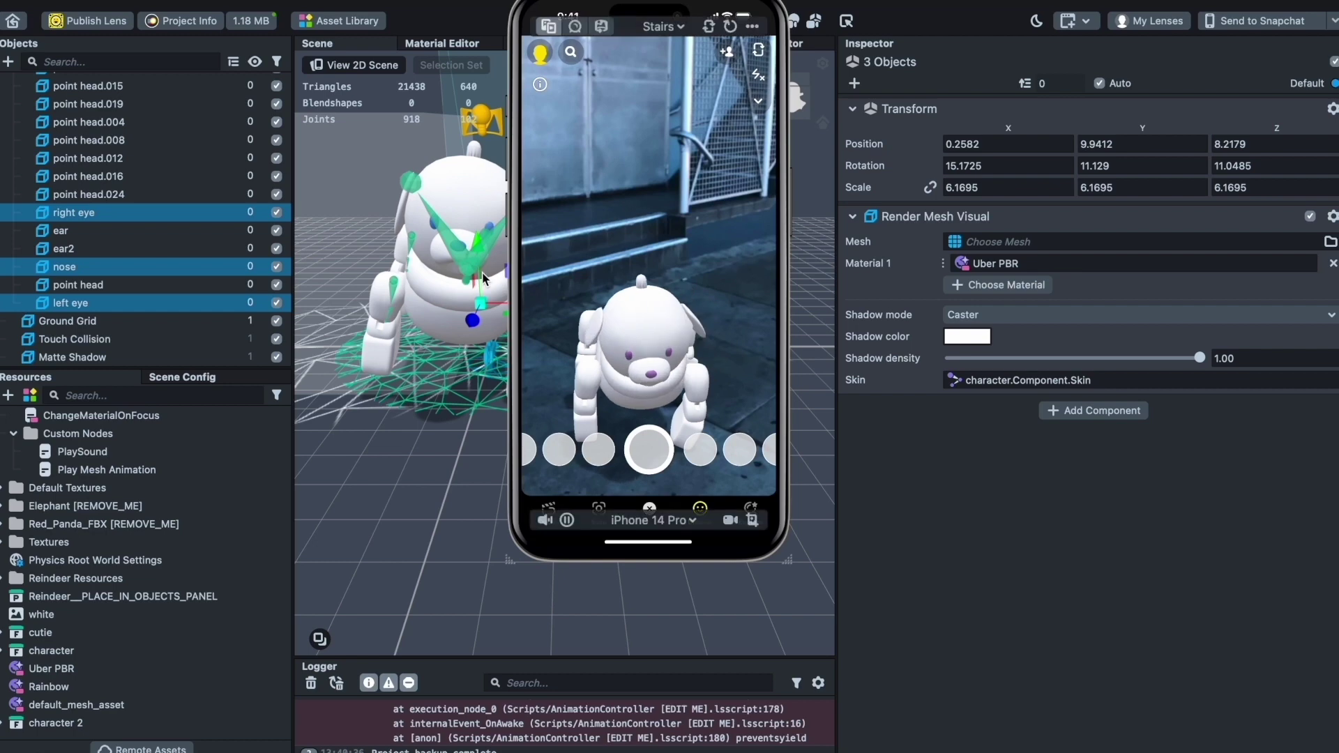
- Assign the Rainbow material to the character's point head mesh
left_click(77, 284)
left_click(998, 286)
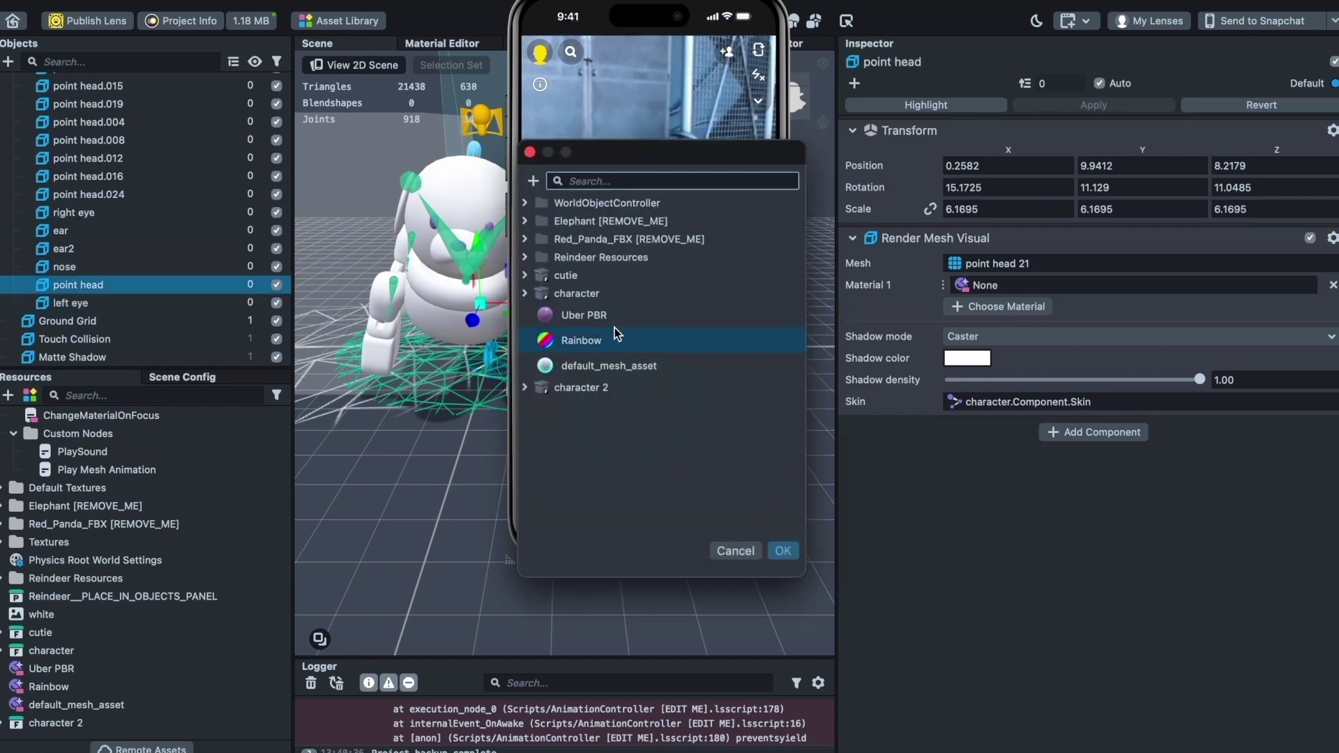
left_click(556, 339)
left_click(784, 551)
left_click(1011, 285)
left_click(837, 309)
- Assign the default_mesh_asset material to all the numbered meshes from point head.001 through point head.024
left_click(89, 194)
scroll(94, 299, "up", 5)
left_click(96, 298, "shift")
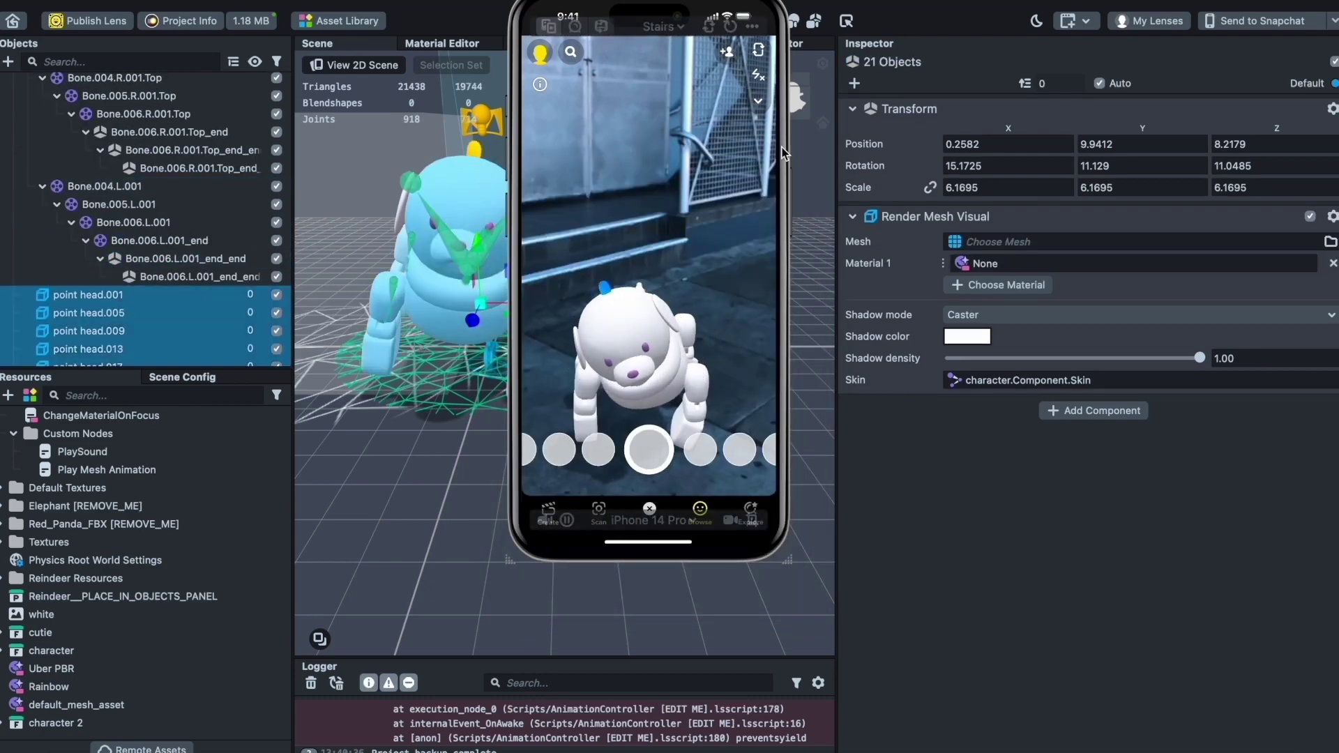
left_click(993, 265)
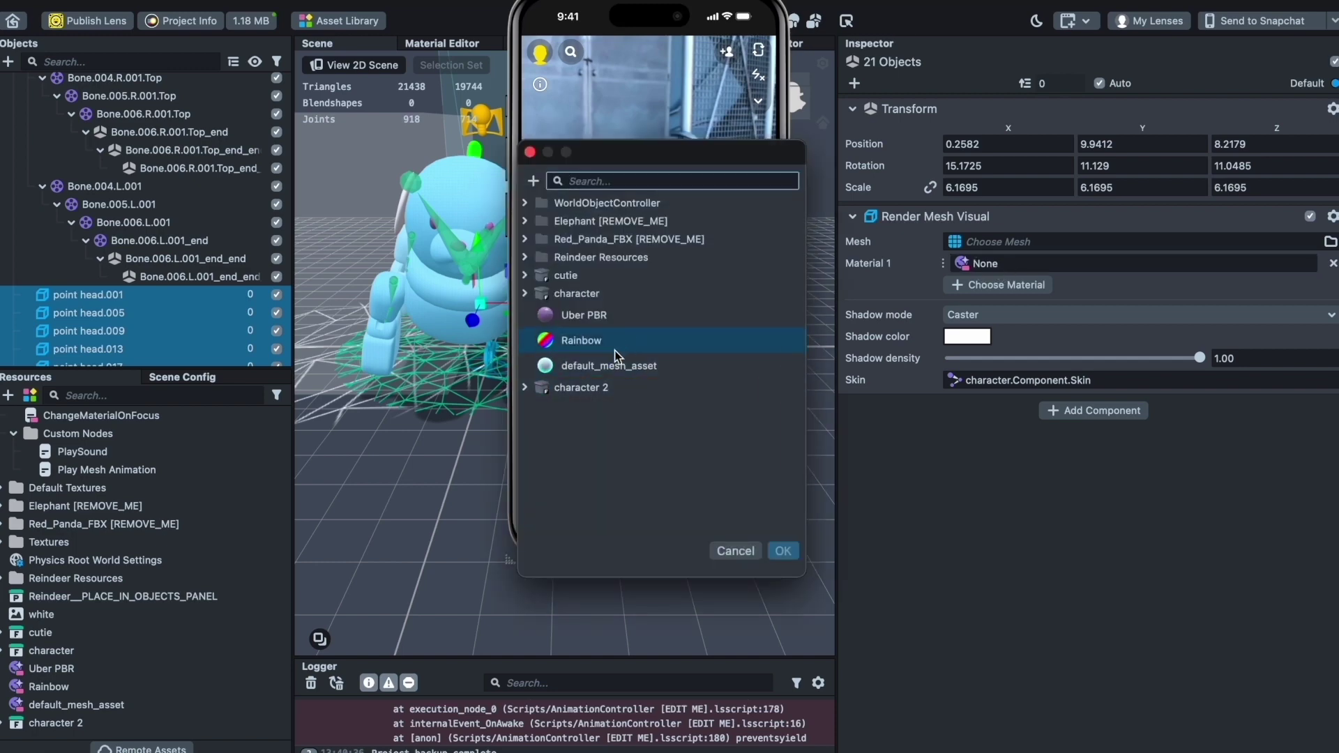
left_click(593, 366)
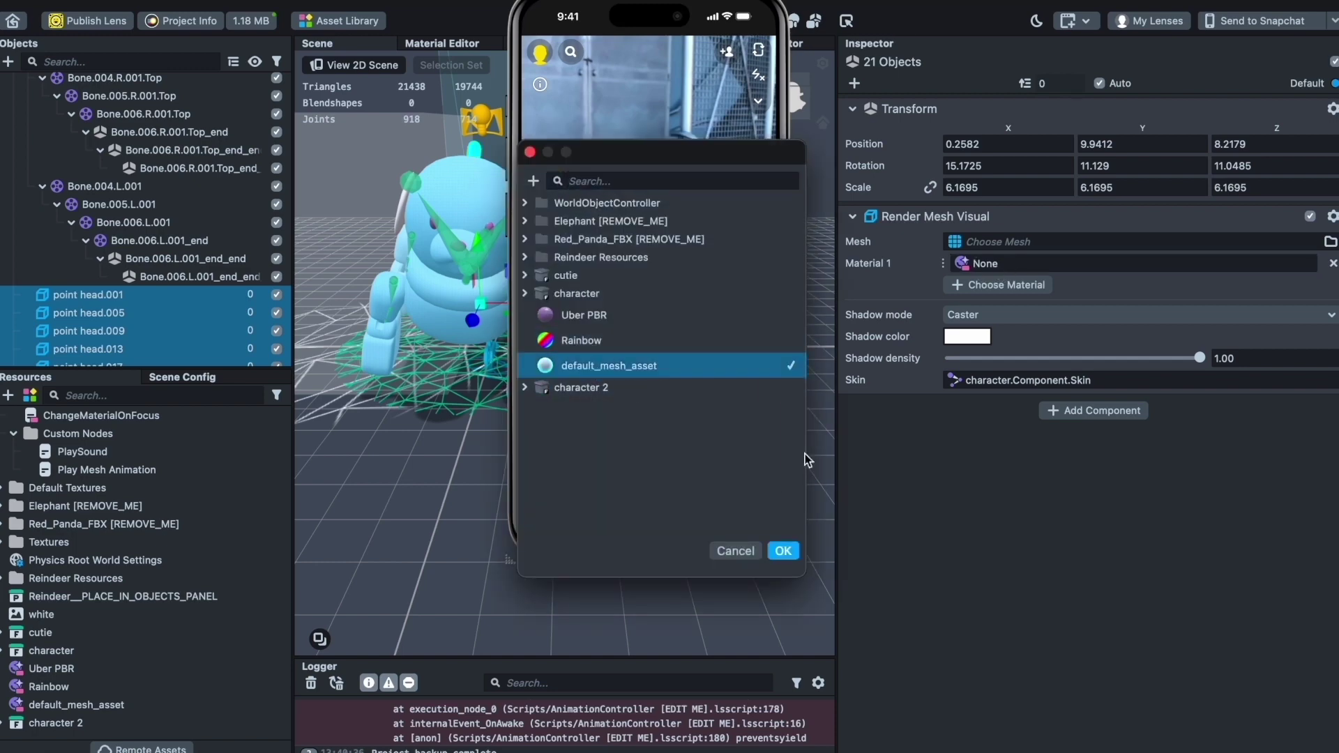
left_click(782, 552)
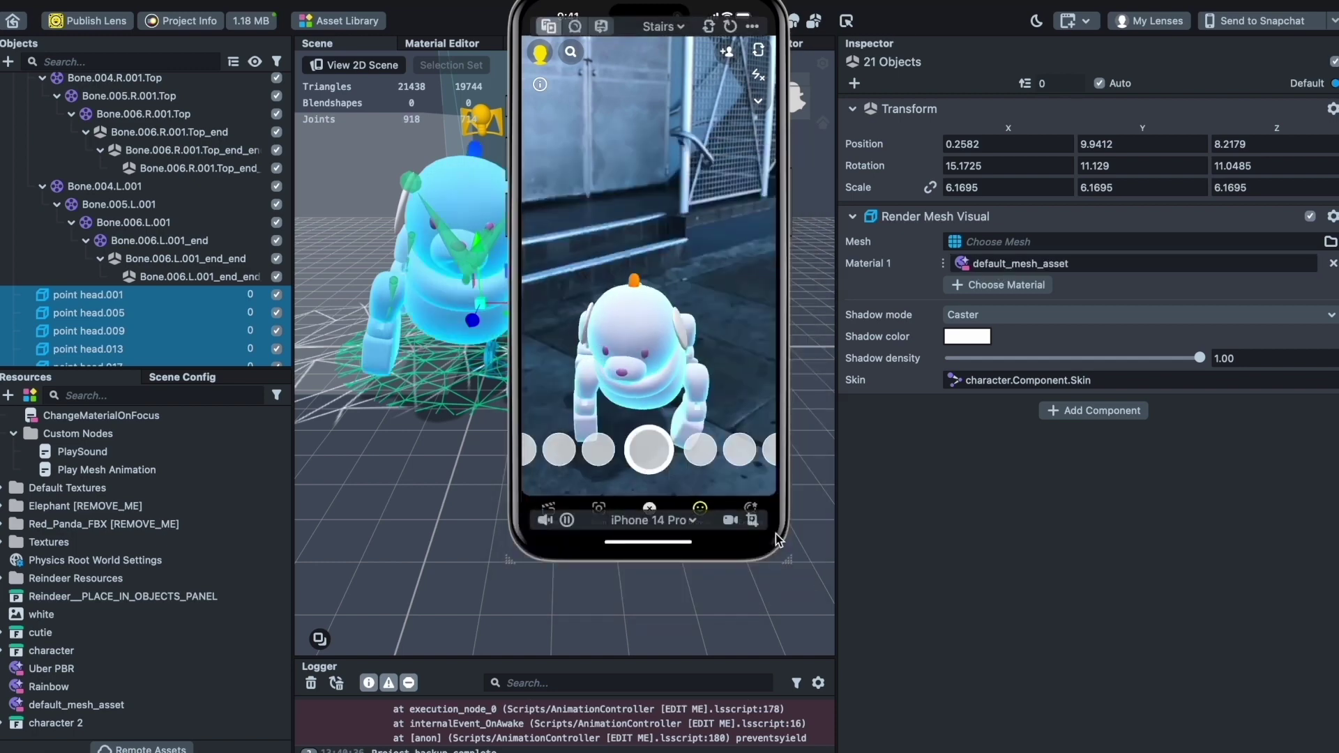
- Browse the Asset Library's materials and import Double Sided Glass
left_click(330, 27)
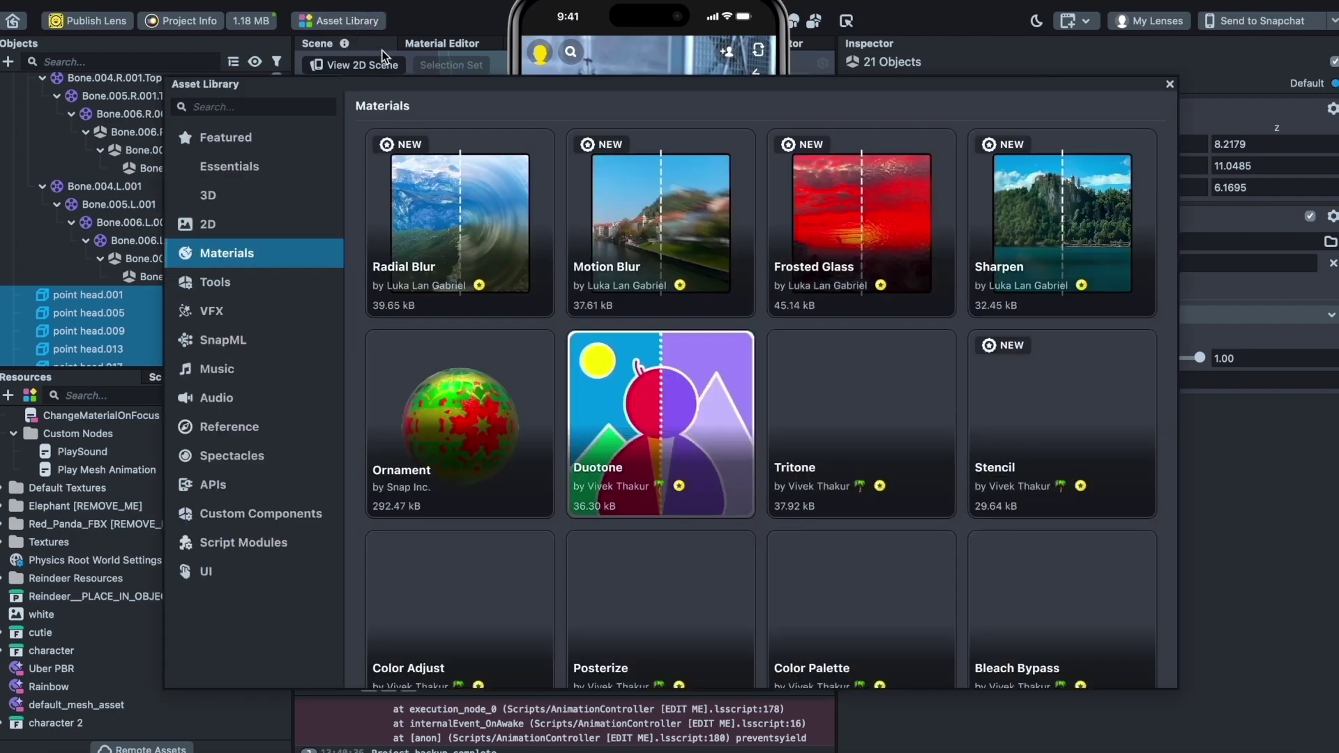
scroll(454, 272, "down", 3)
left_click(263, 254)
mouse_move(869, 333)
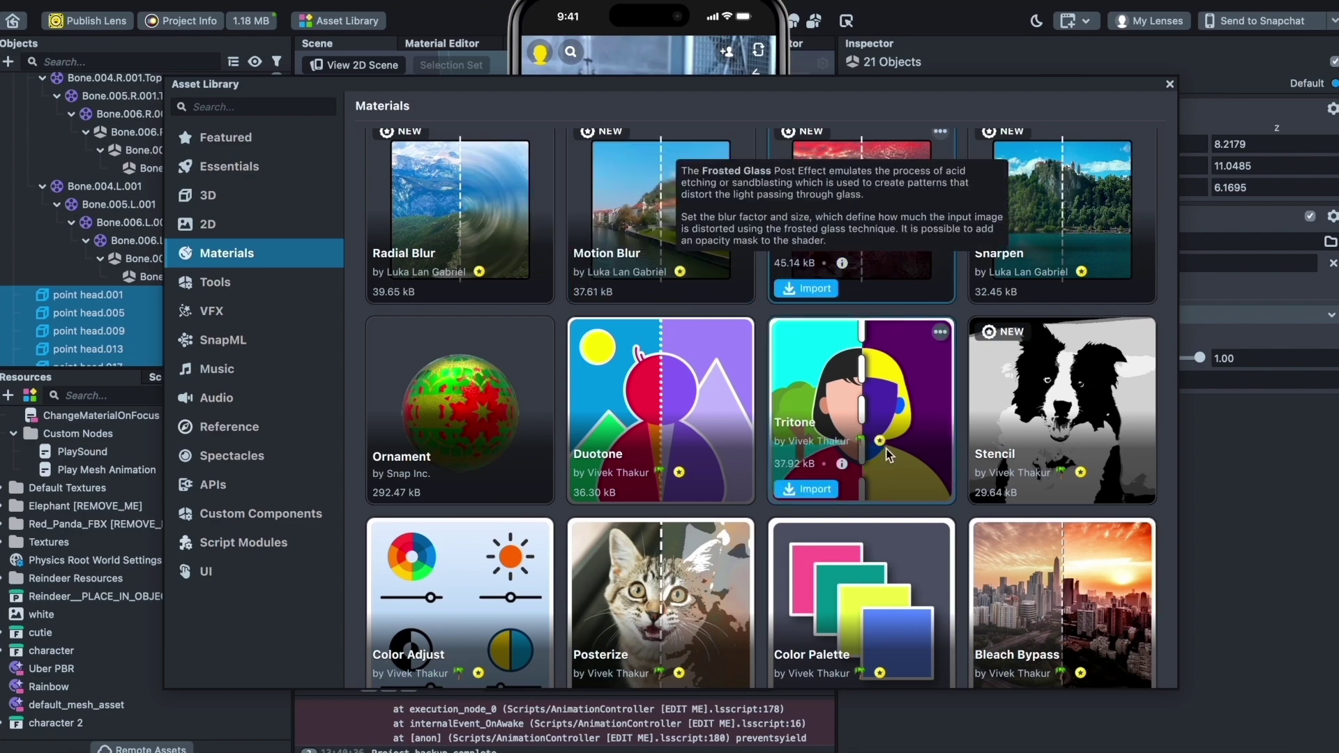
scroll(886, 449, "down", 10)
scroll(888, 454, "down", 4)
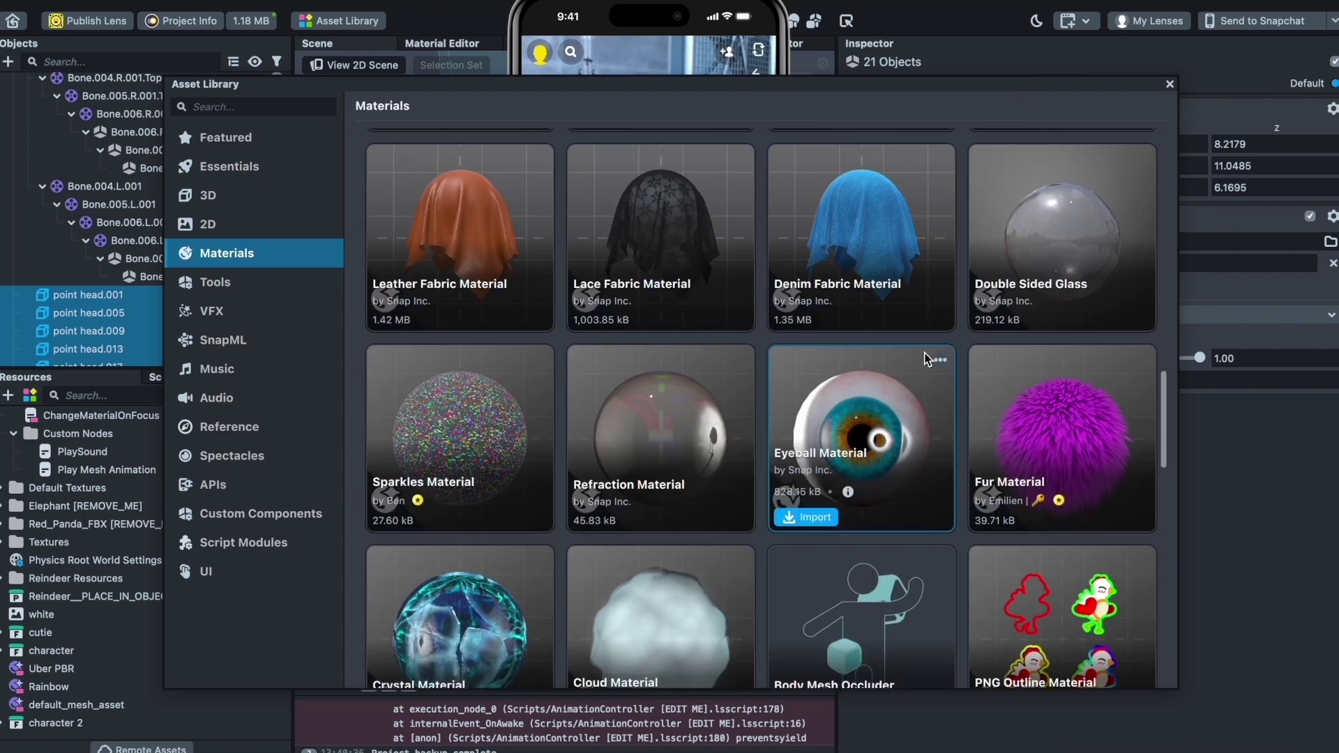
scroll(725, 252, "up", 3)
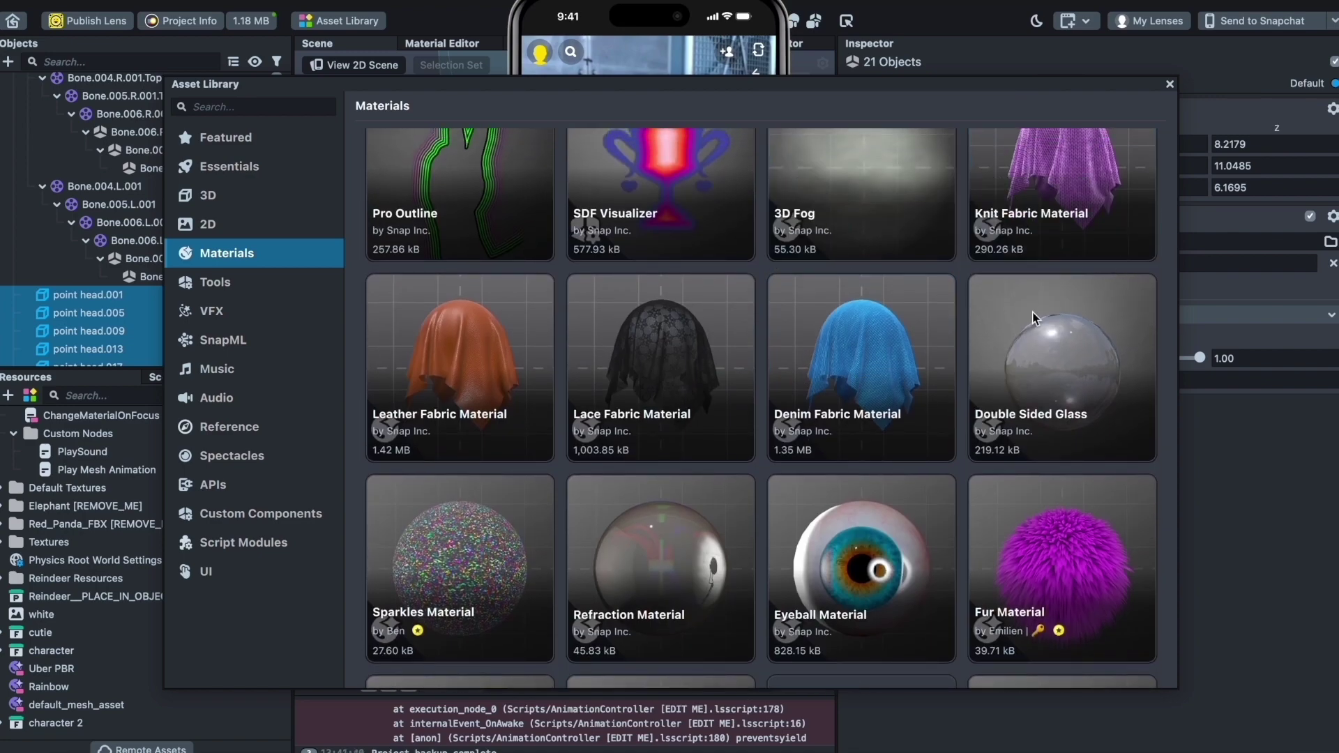
left_click(1008, 447)
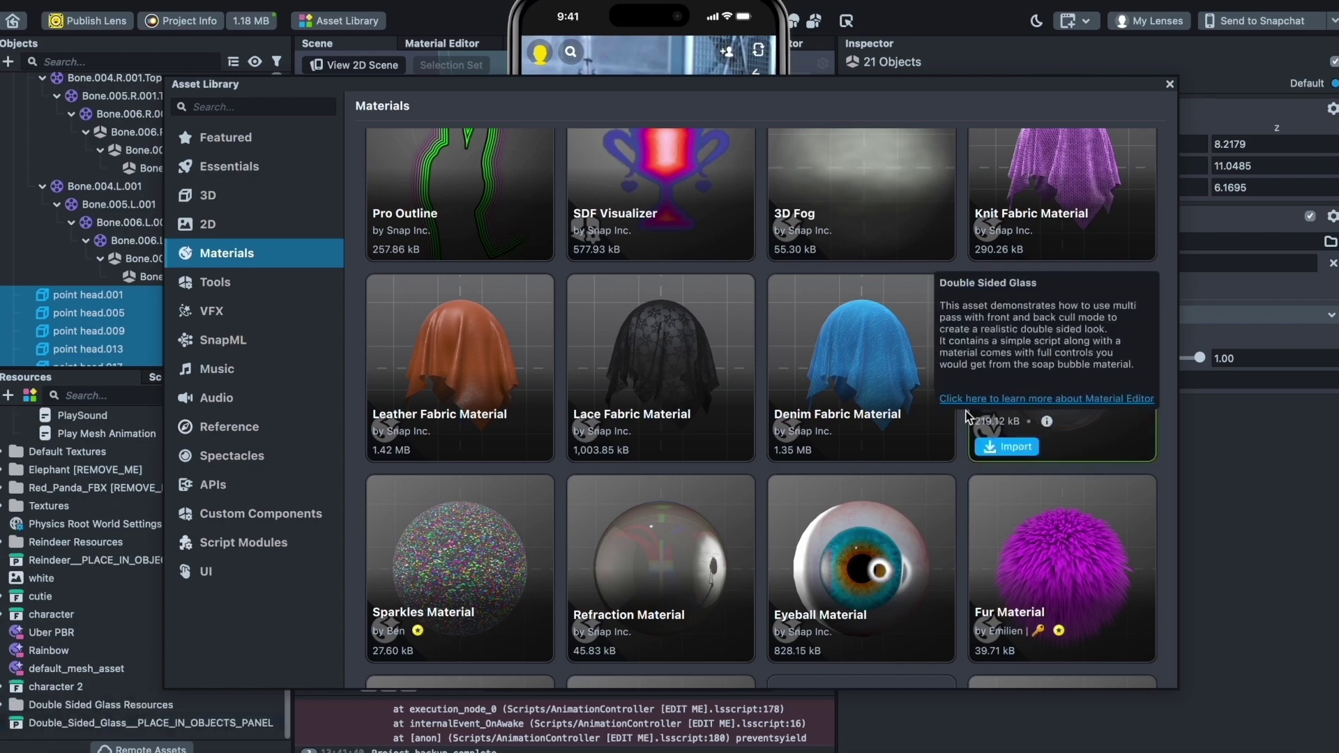
- Import the Gold and Hologram materials from the Asset Library's materials, and close the library
scroll(970, 467, "down", 10)
mouse_move(621, 393)
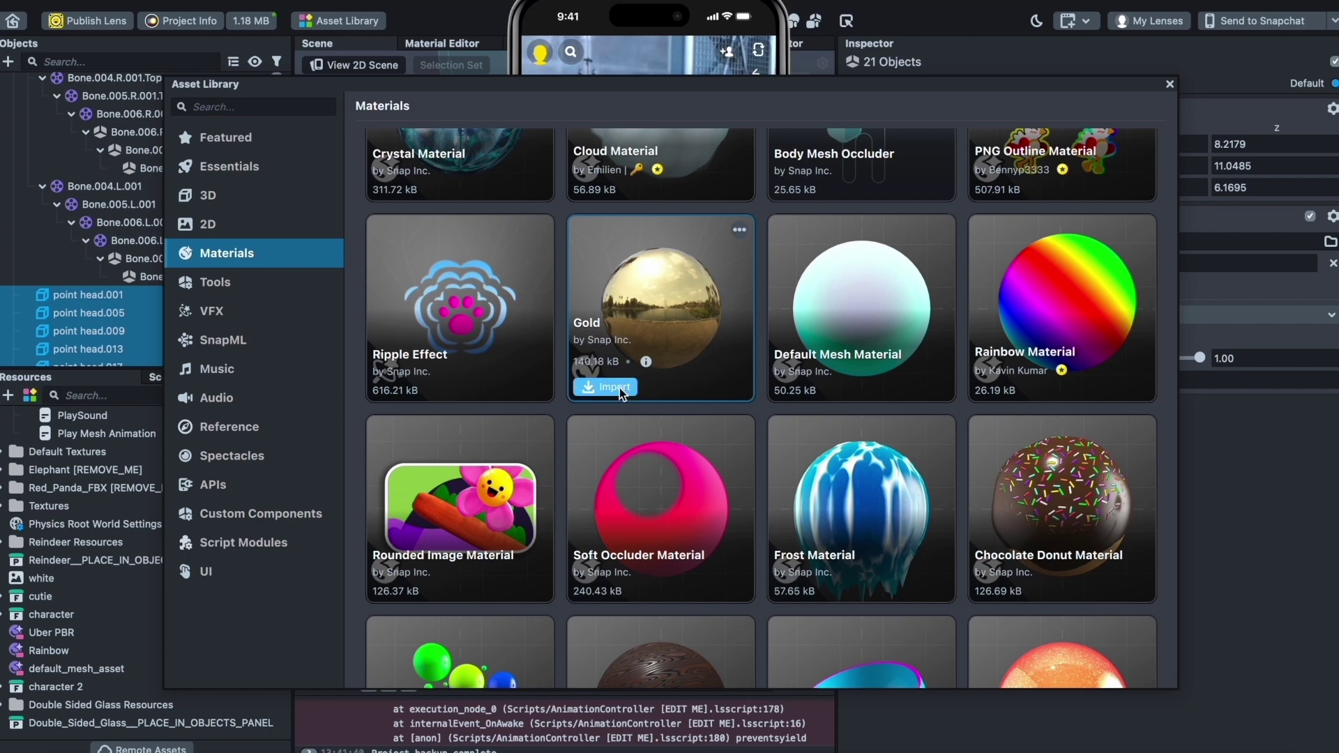
mouse_move(916, 398)
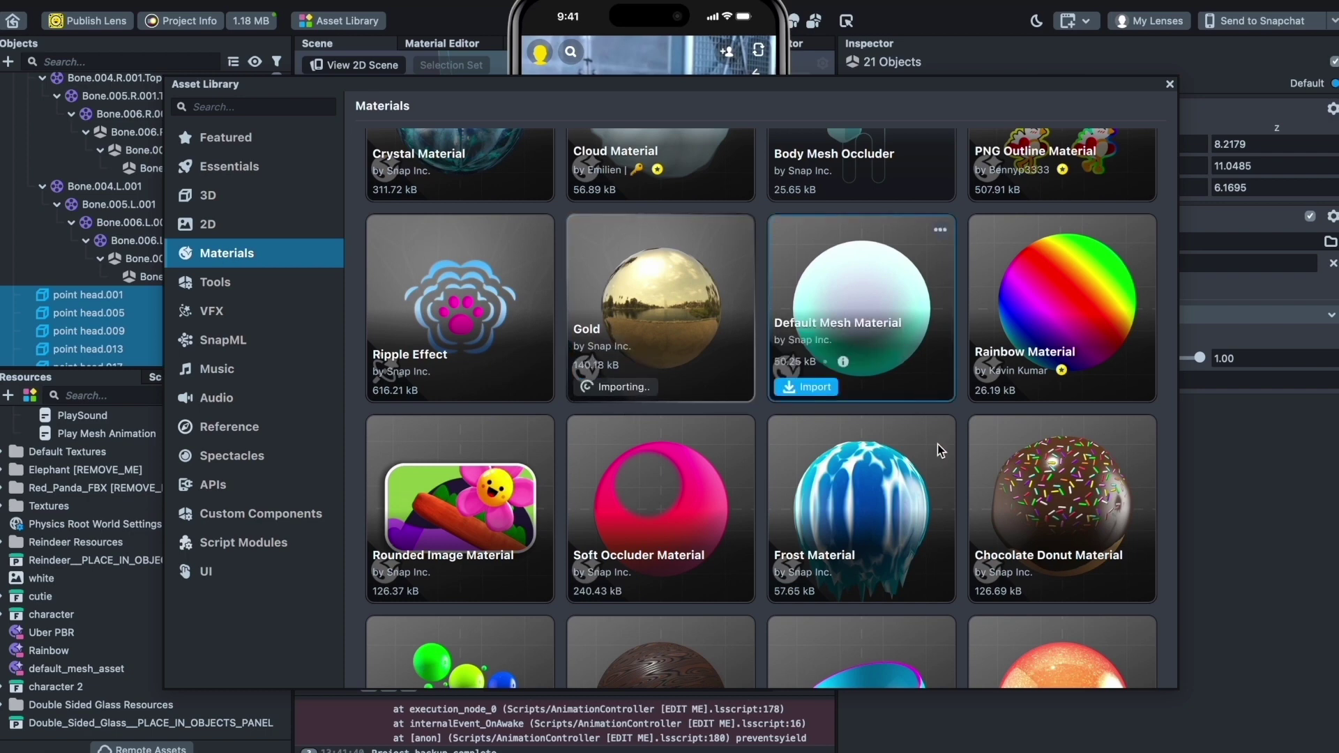
scroll(938, 445, "down", 15)
mouse_move(962, 303)
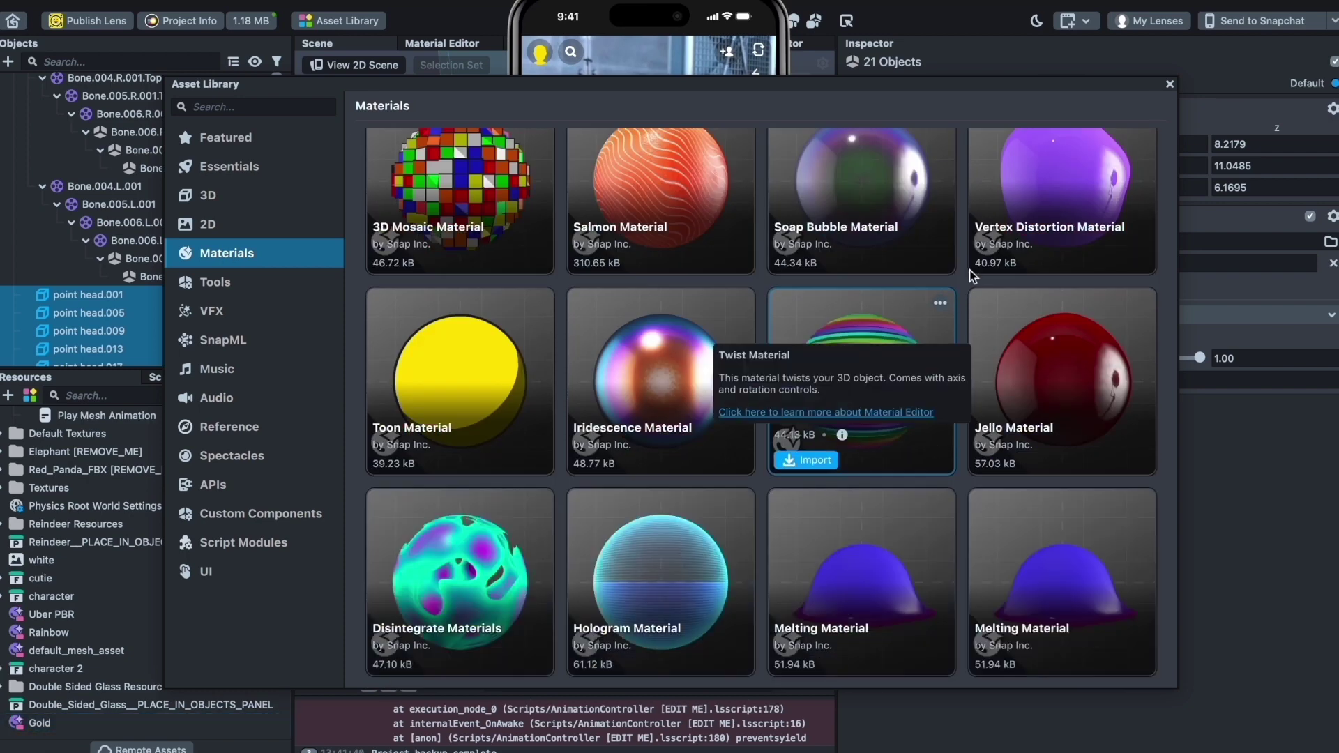
mouse_move(440, 646)
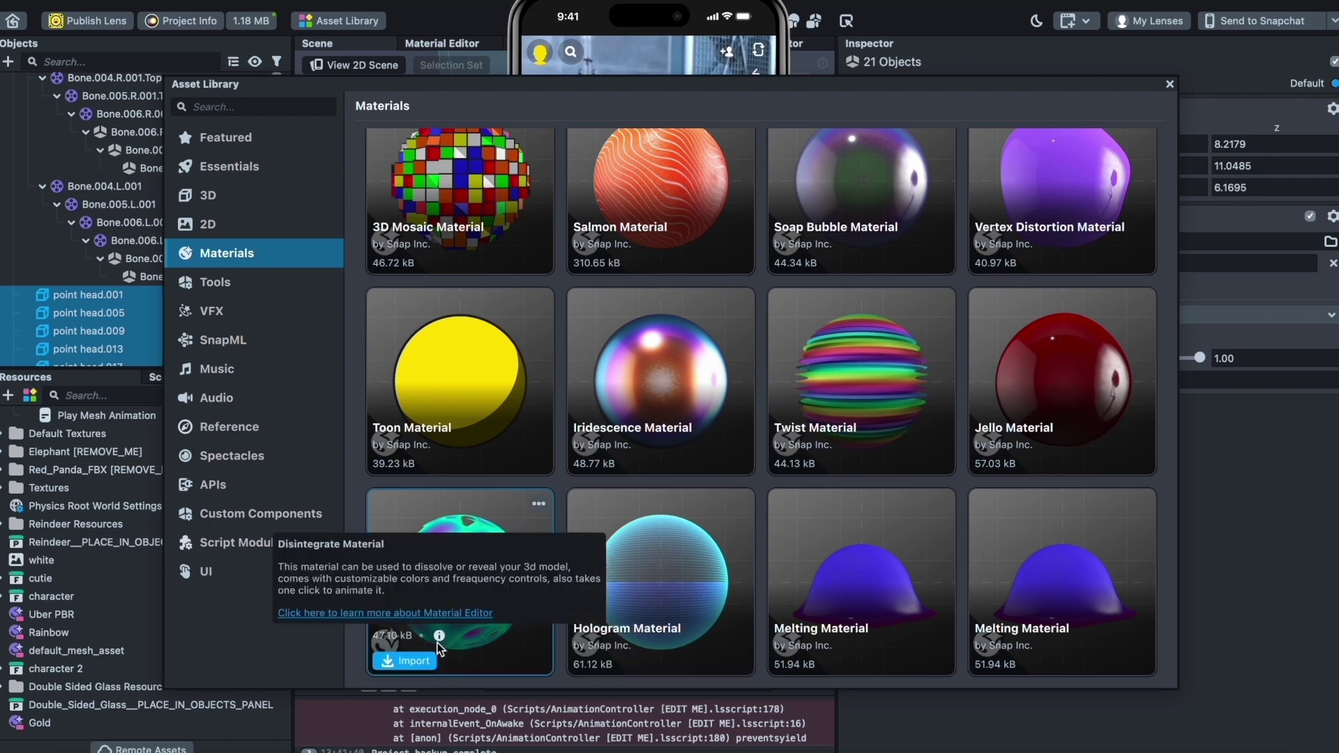
mouse_move(641, 440)
left_click(614, 661)
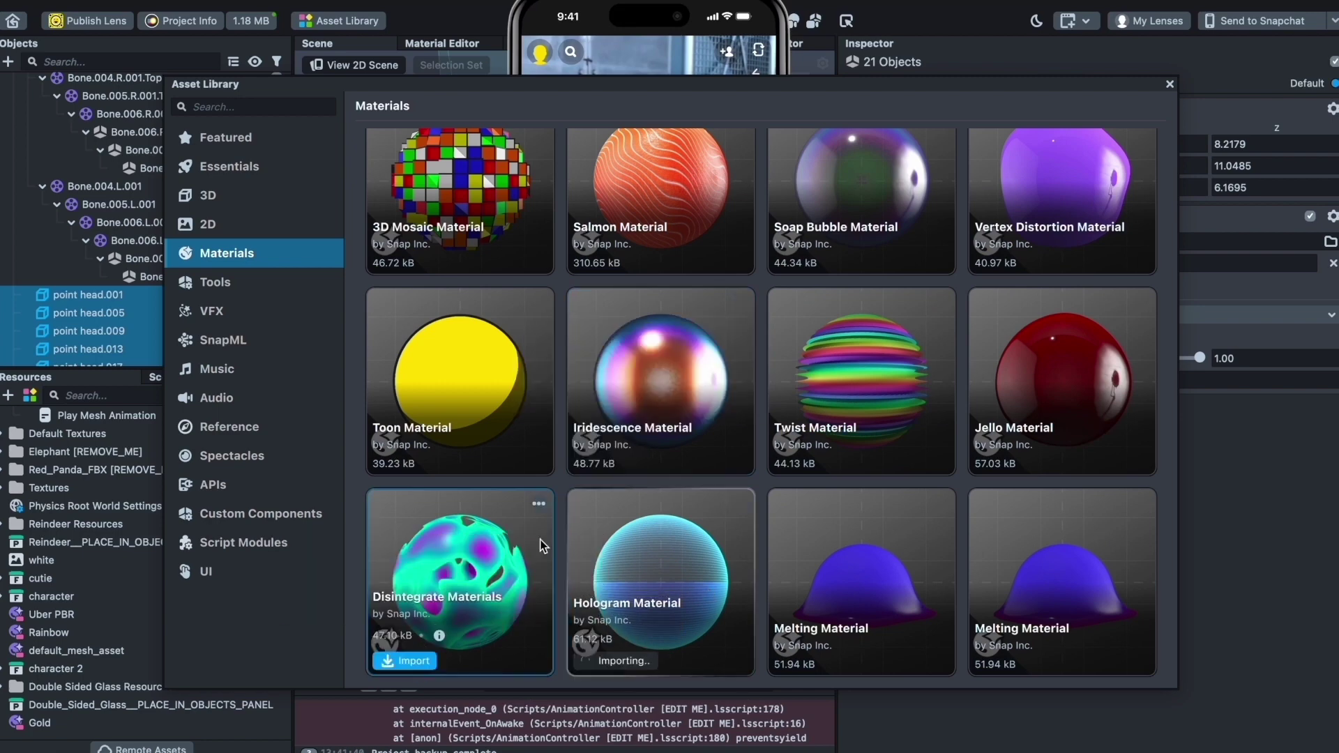
left_click(1170, 84)
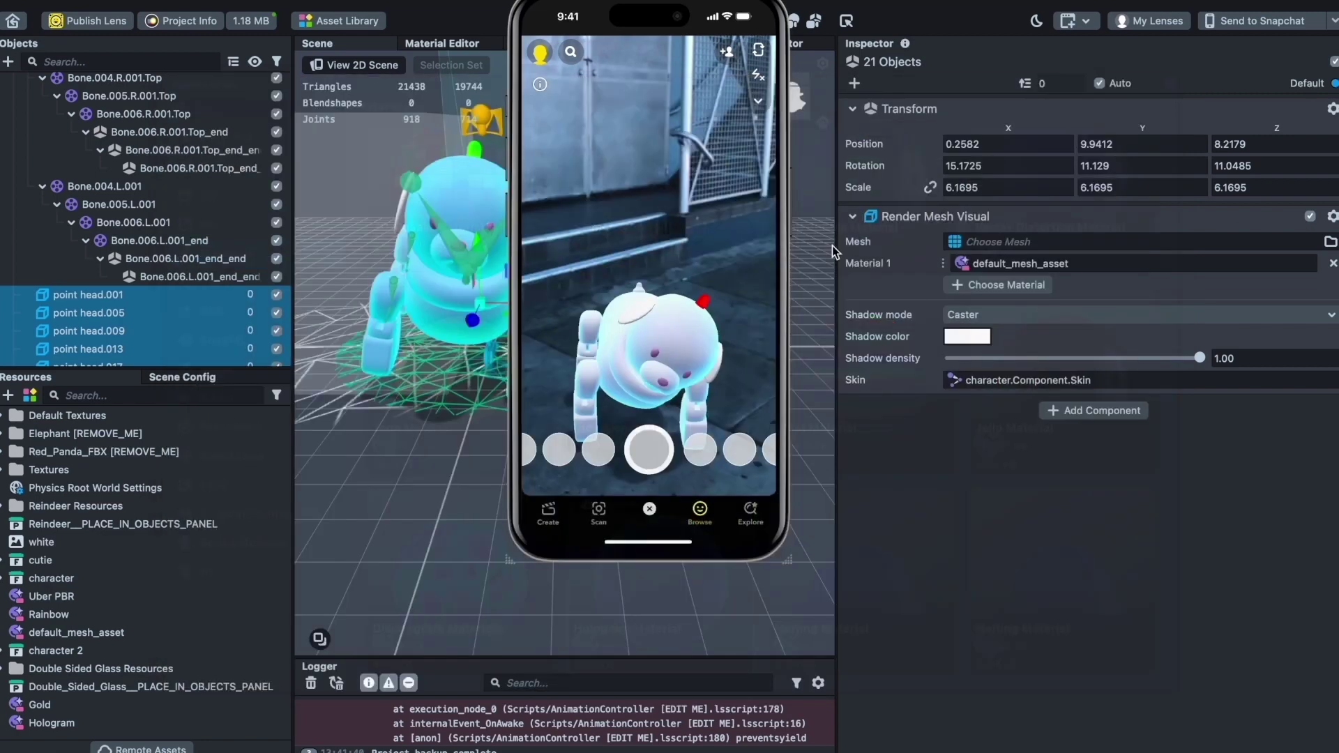
- Try the Gold and Hologram materials in turn on the selected numbered point head meshes
left_click(1002, 263)
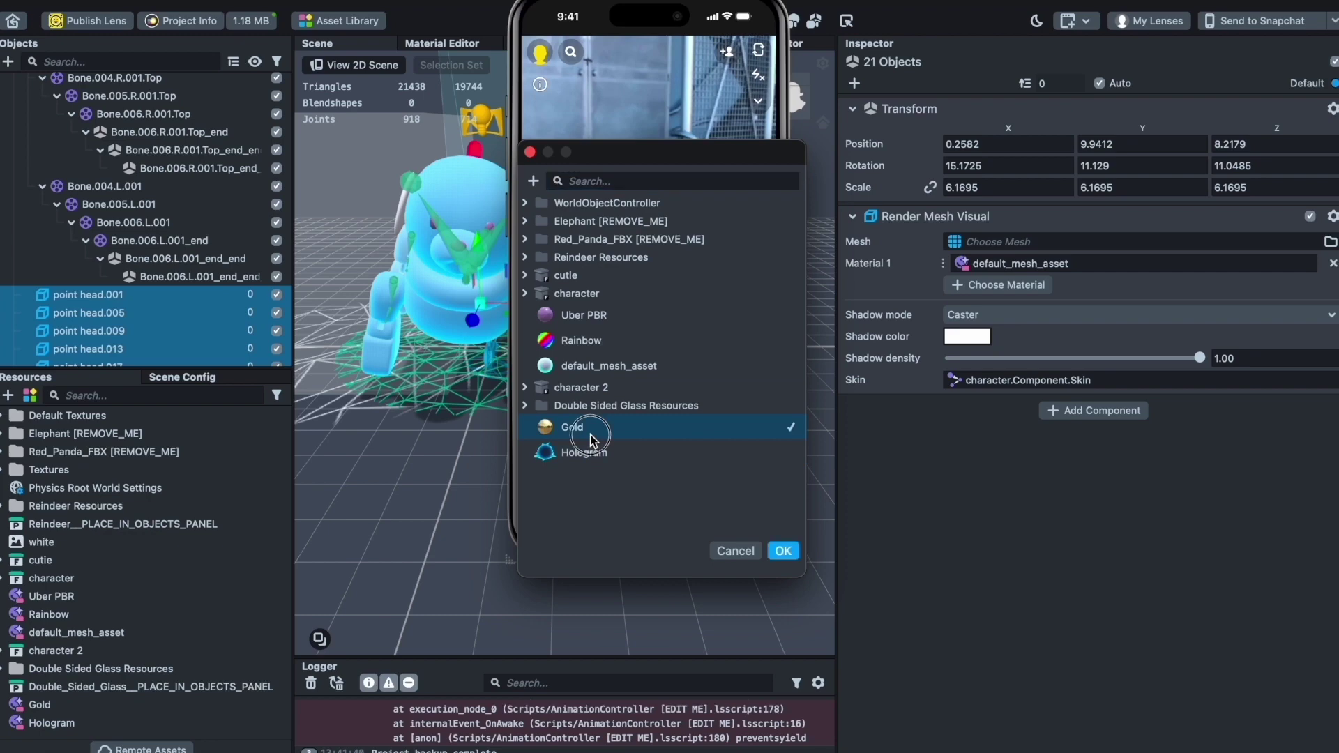
double_click(590, 430)
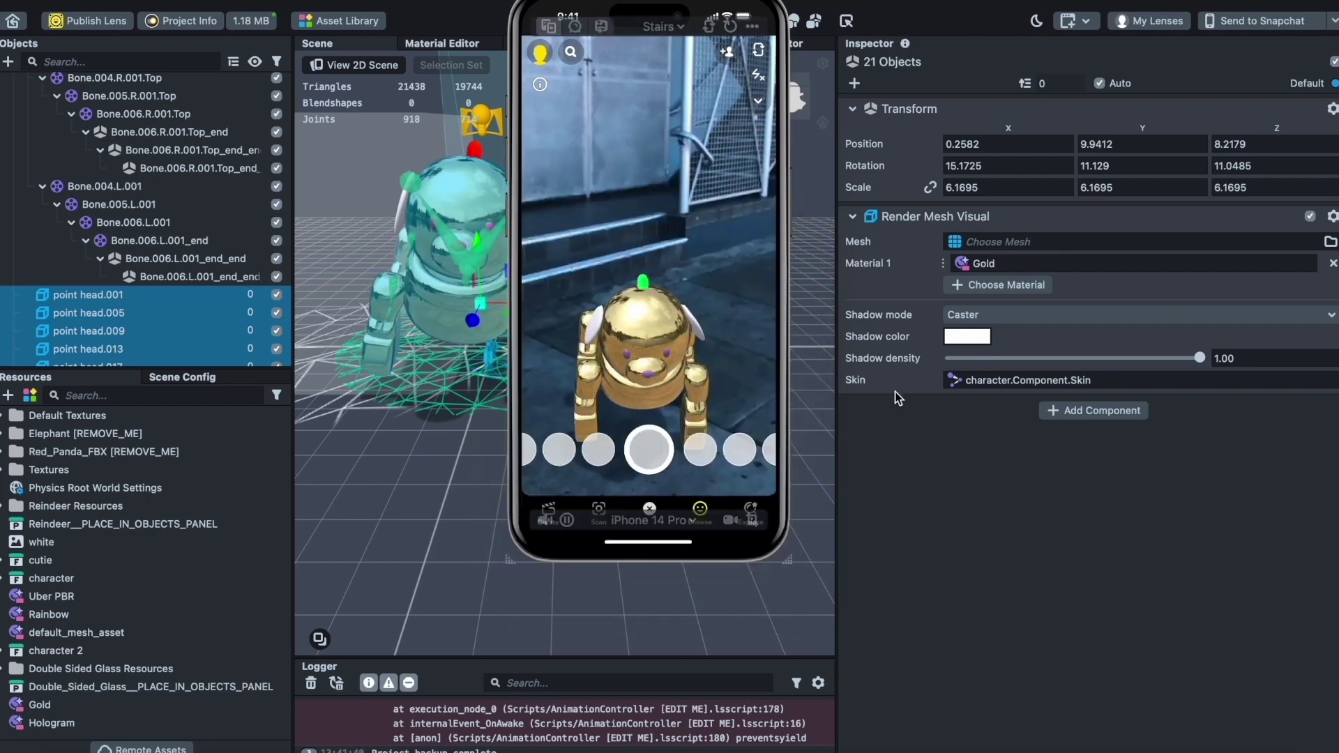
left_click(998, 267)
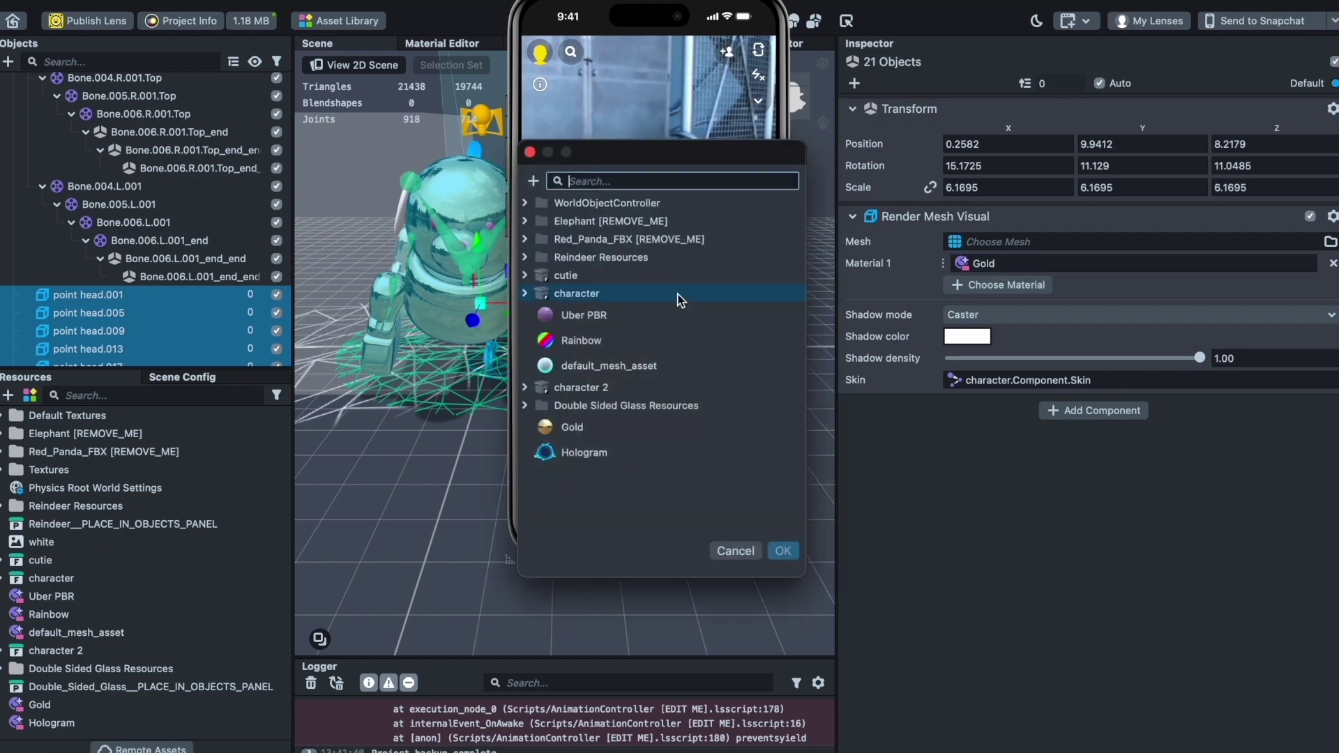
double_click(578, 456)
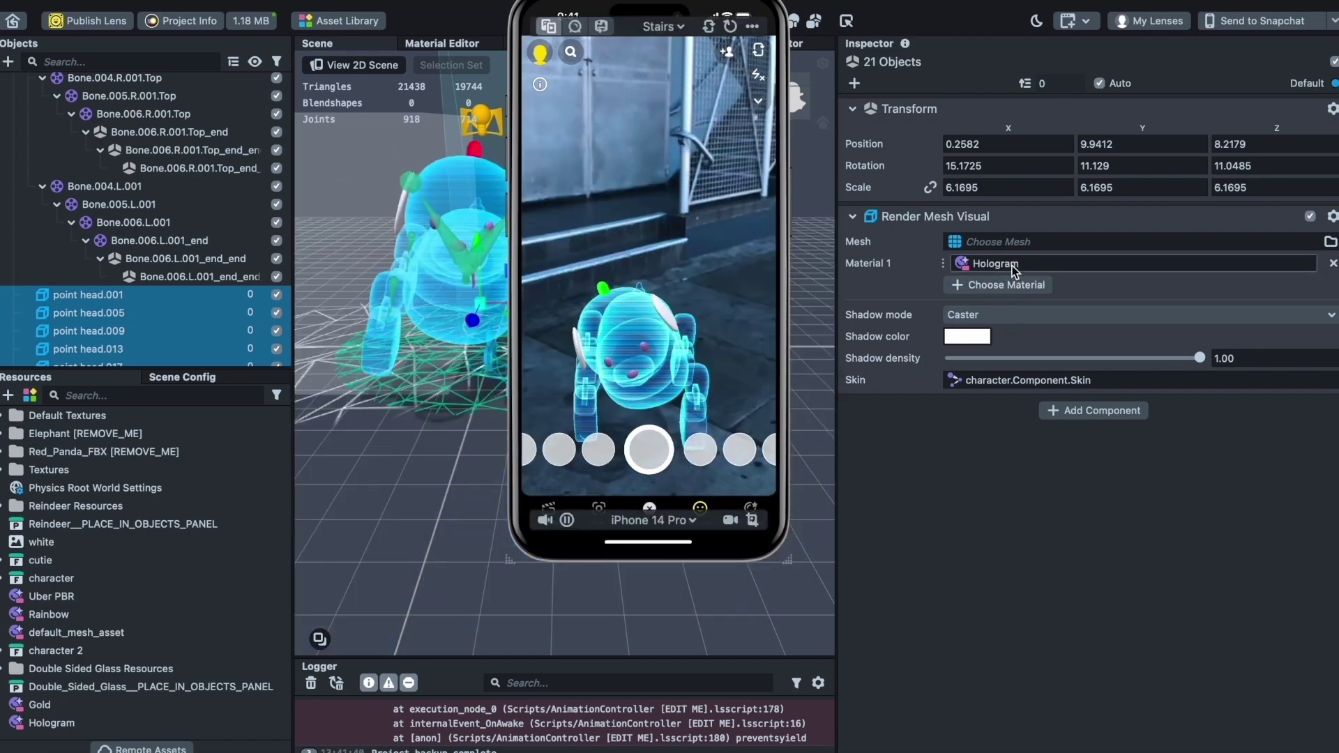
- Assign the Graph Glass material from the Double Sided Glass Resources to the selected numbered point head meshes
left_click(1005, 266)
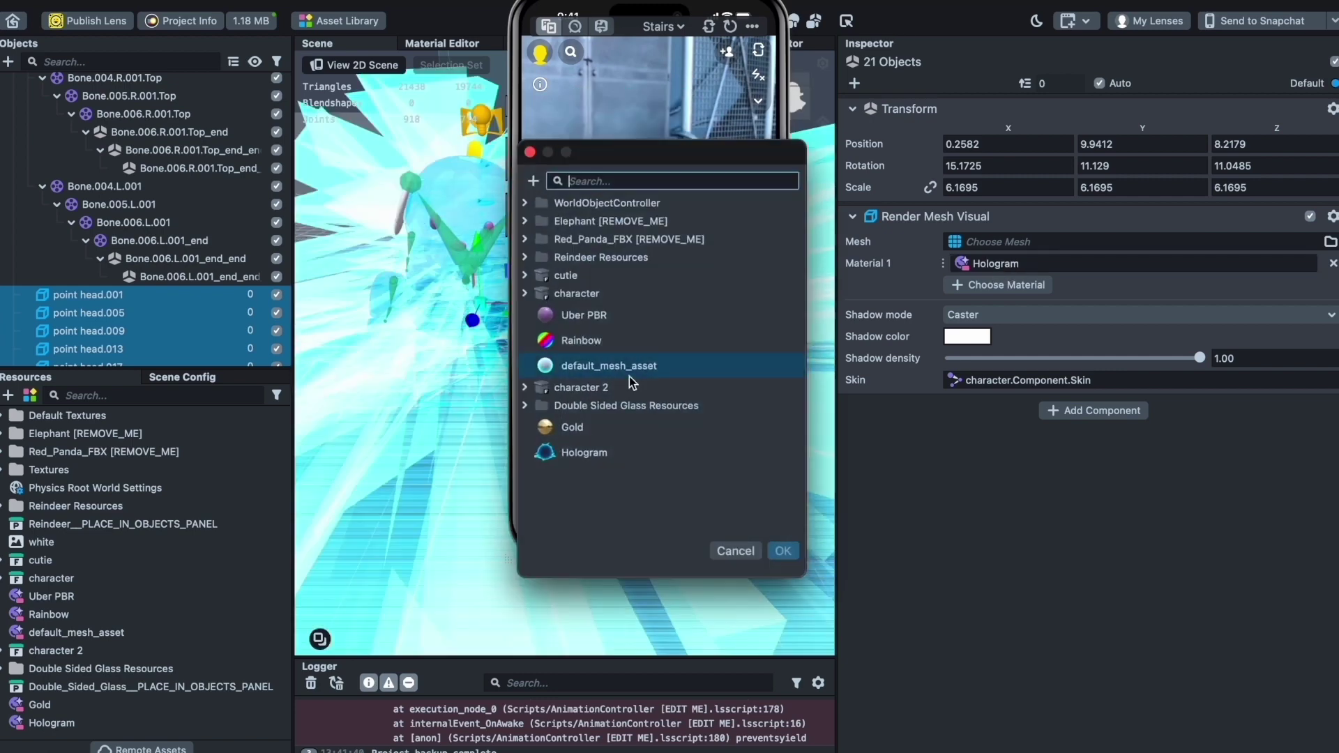
left_click(526, 407)
left_click(550, 426)
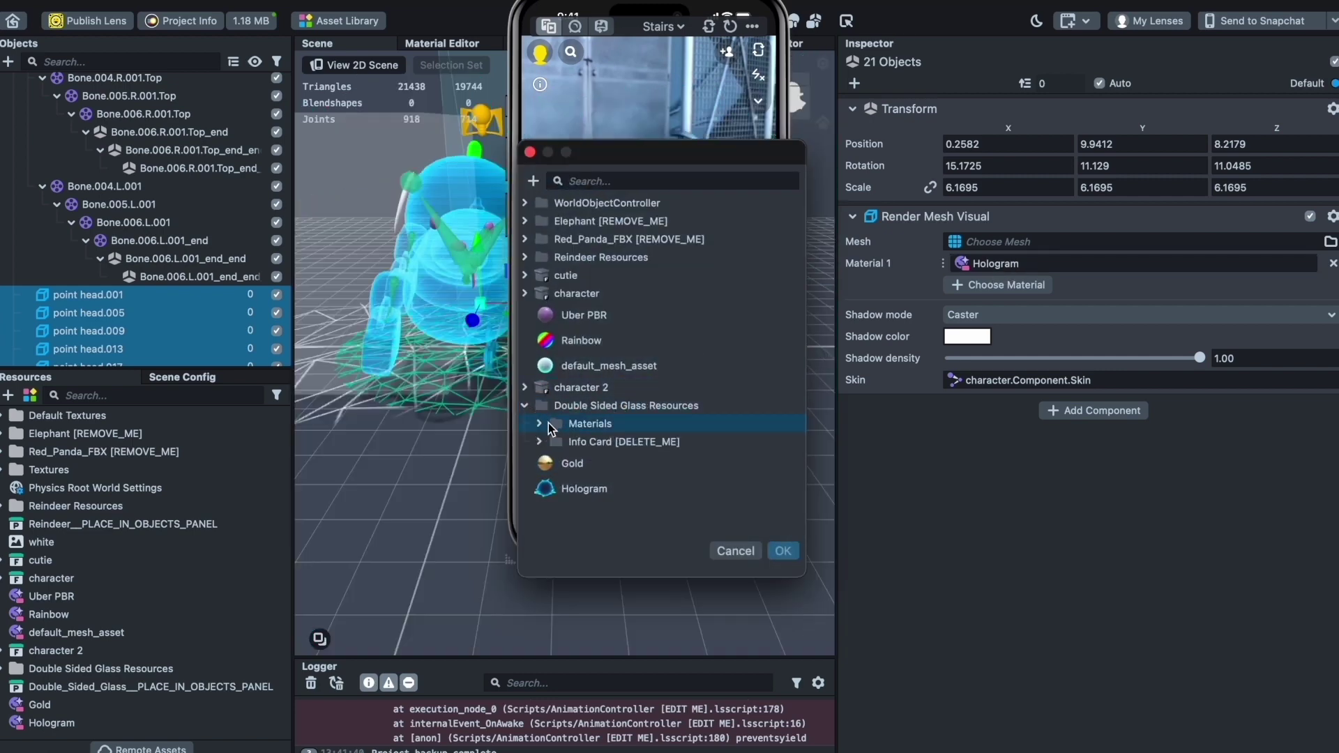
double_click(560, 443)
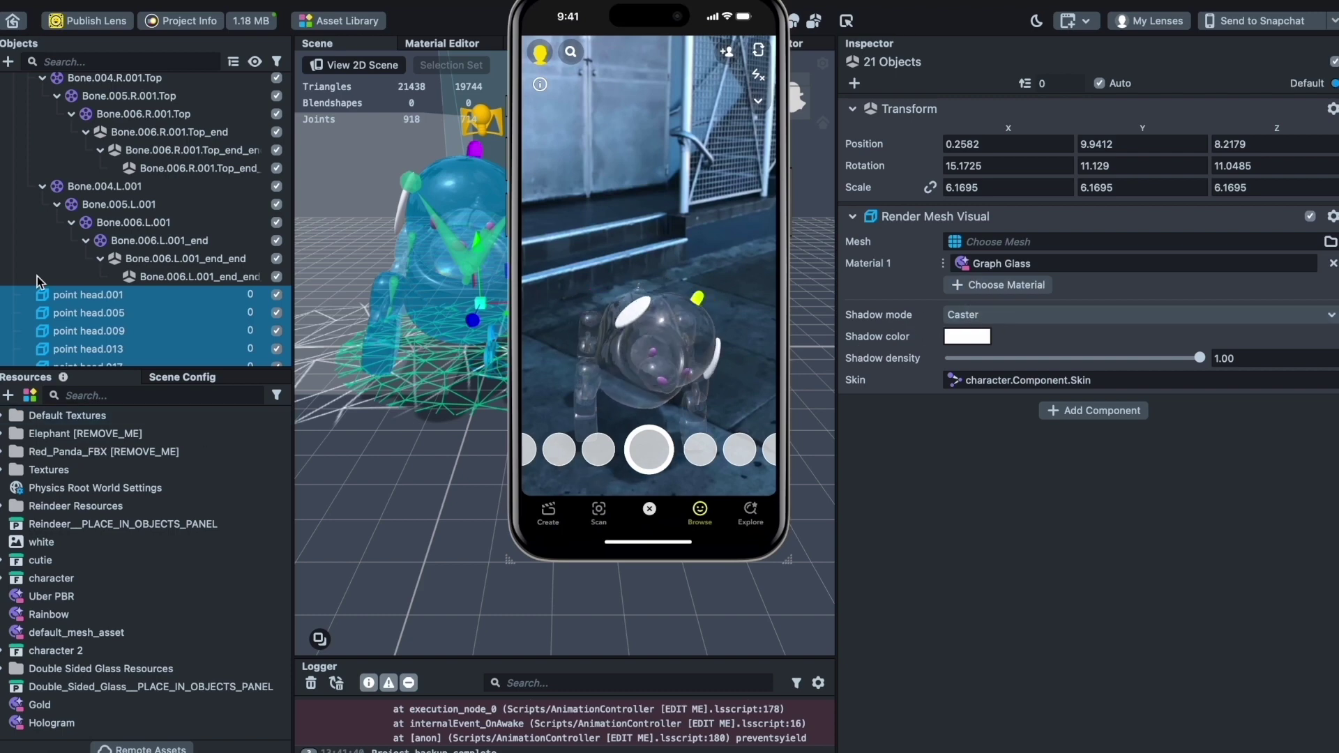
- Assign the Gold material to the character's ear and ear2 meshes together
scroll(50, 251, "down", 5)
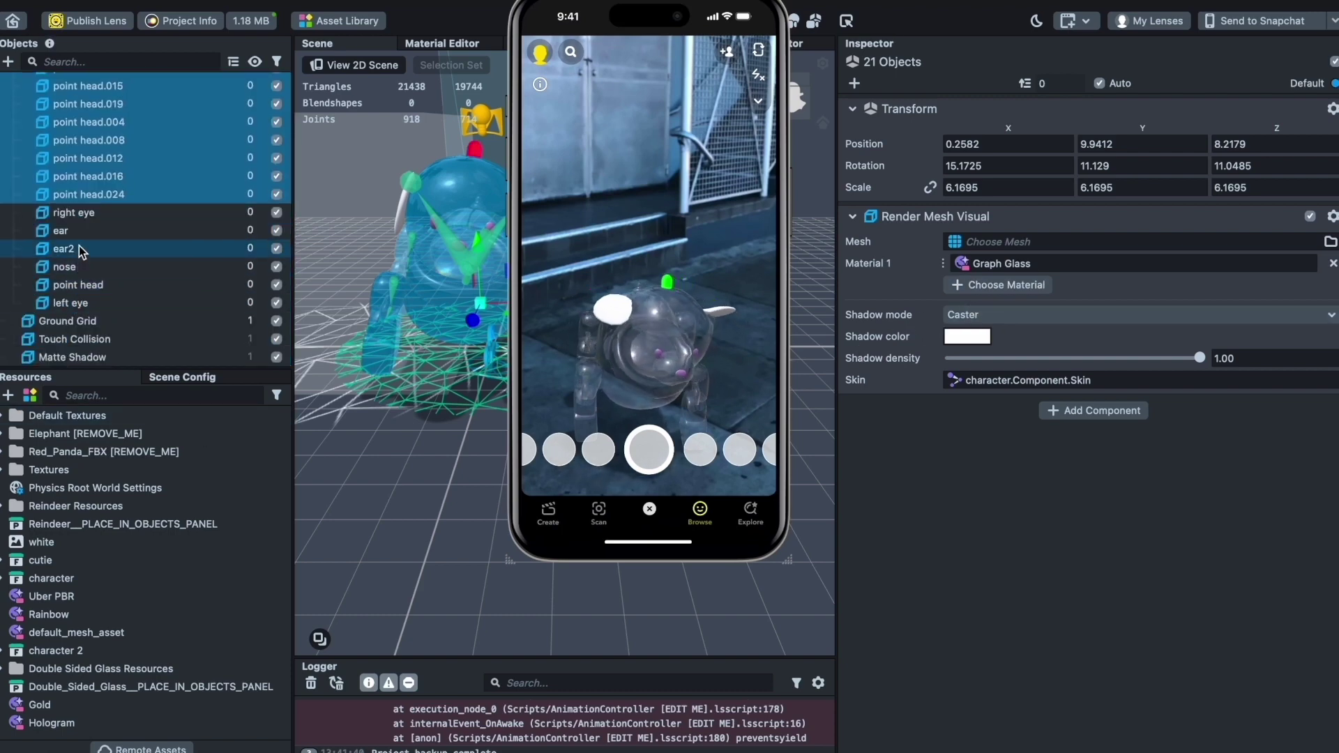
left_click(78, 247)
left_click(78, 237, "shift")
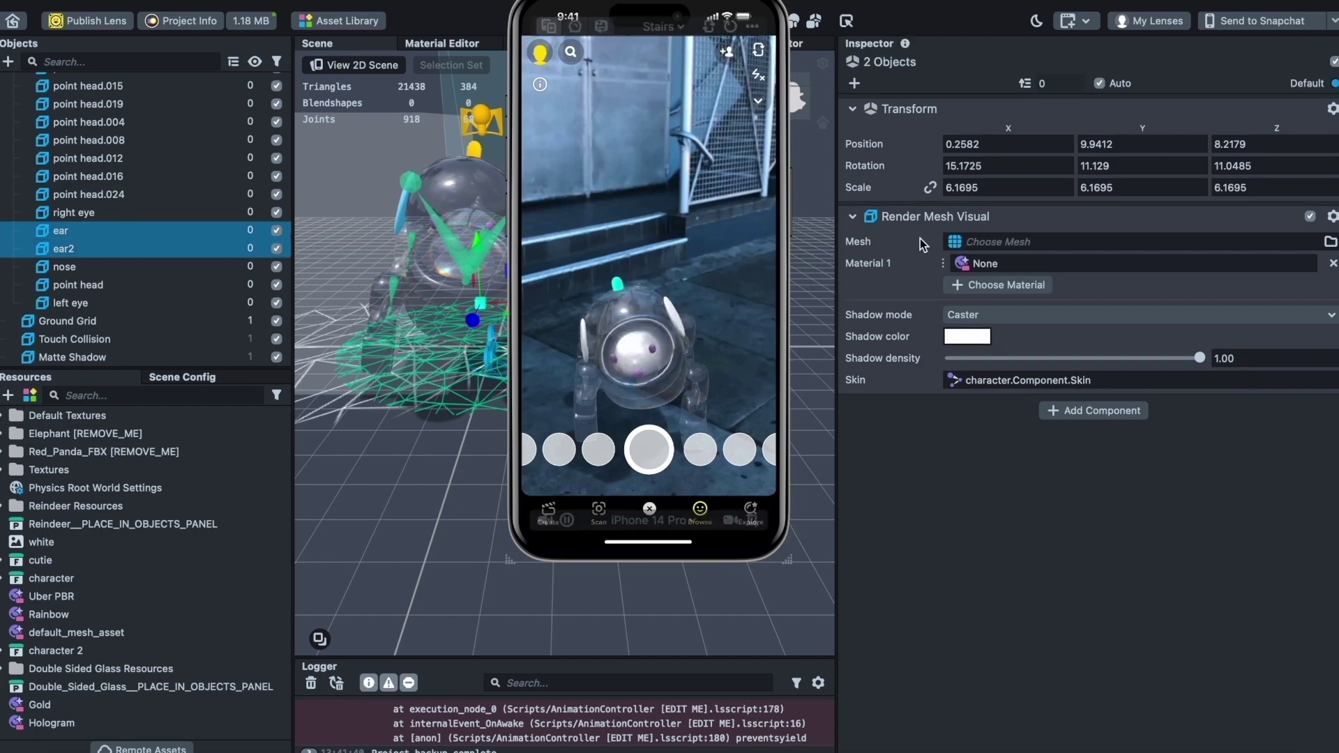
left_click(972, 263)
double_click(608, 424)
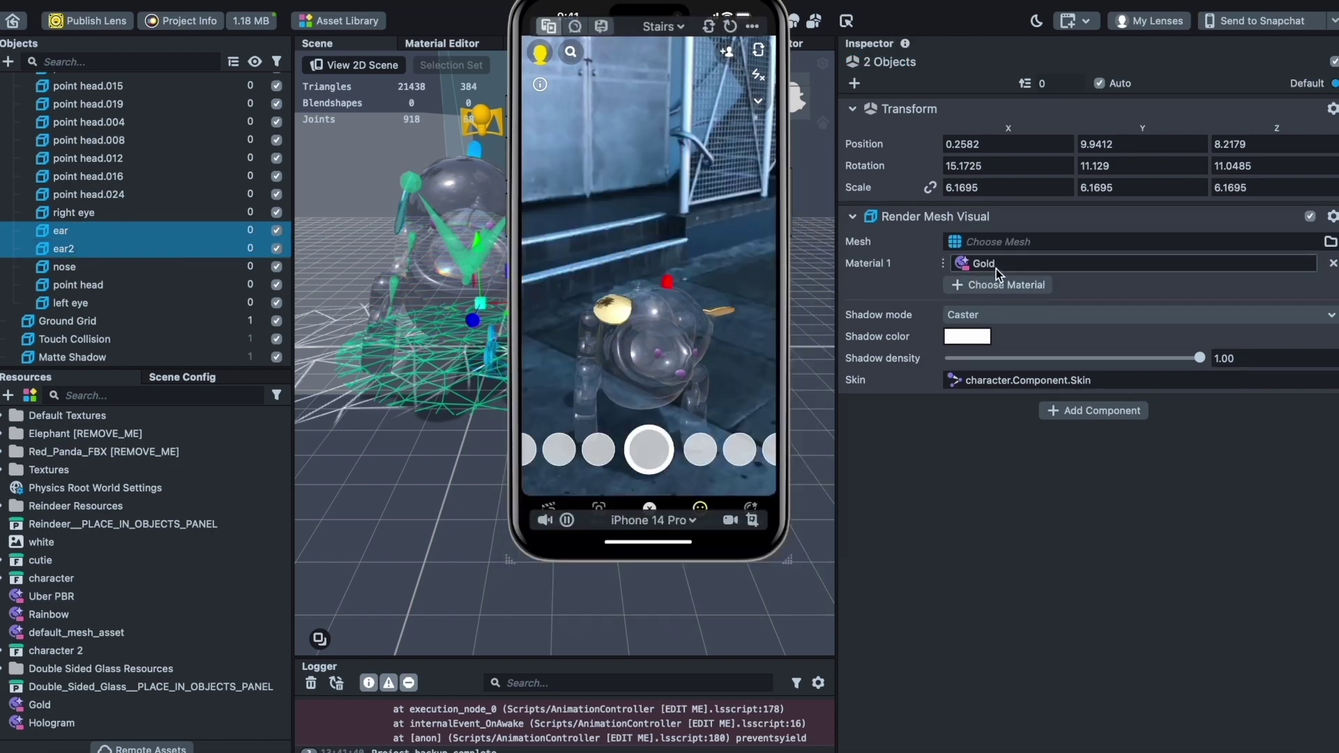
- Assign the Gold material to all meshes from right eye through left eye, including the nose and point head
left_click(110, 267)
left_click(111, 216, "shift")
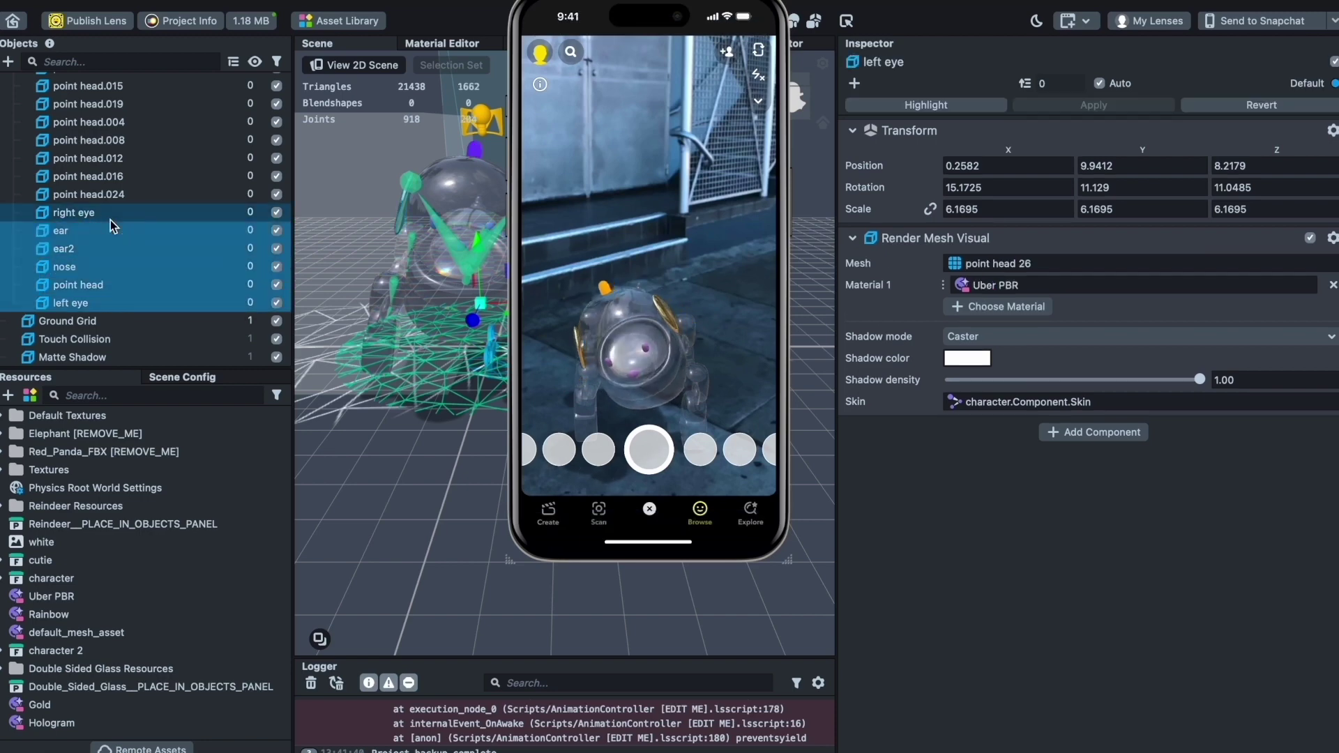
left_click(985, 263)
double_click(556, 428)
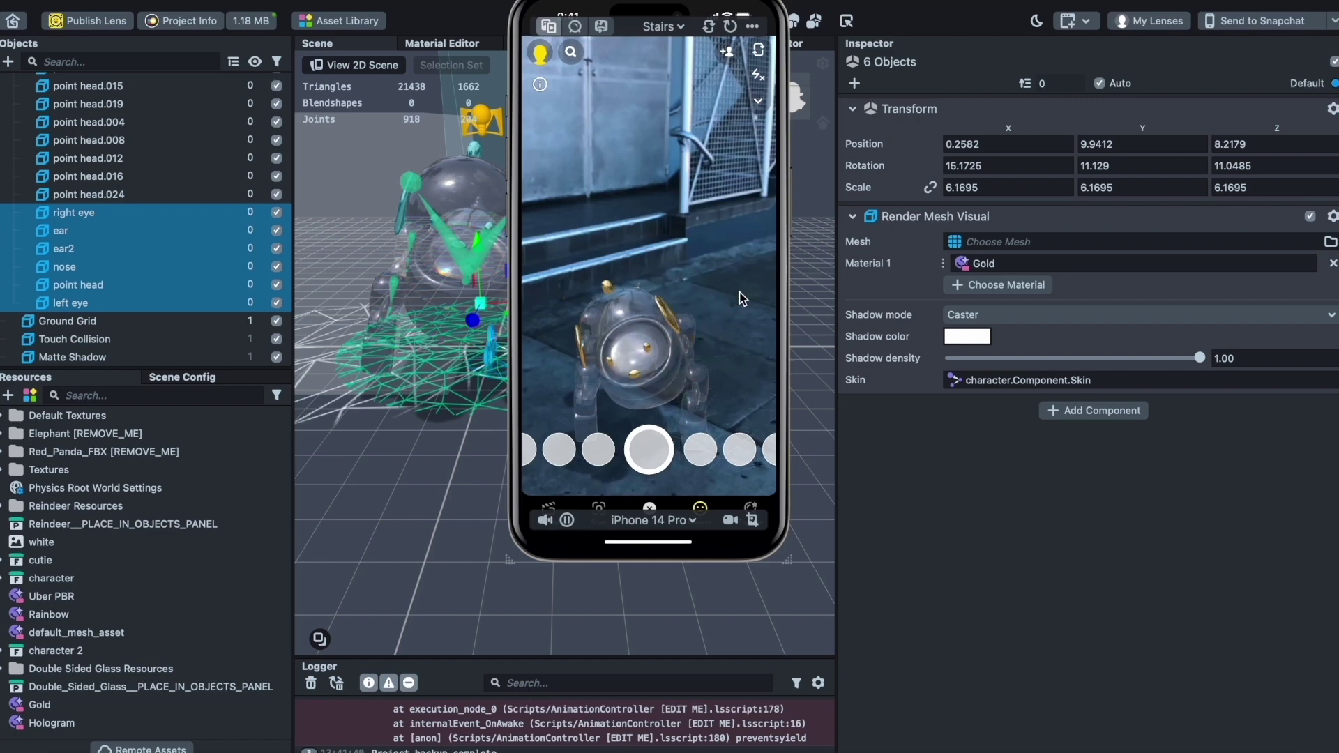
- Move the phone preview aside to uncover the character in the scene, and look through the object hierarchy
mouse_move(766, 316)
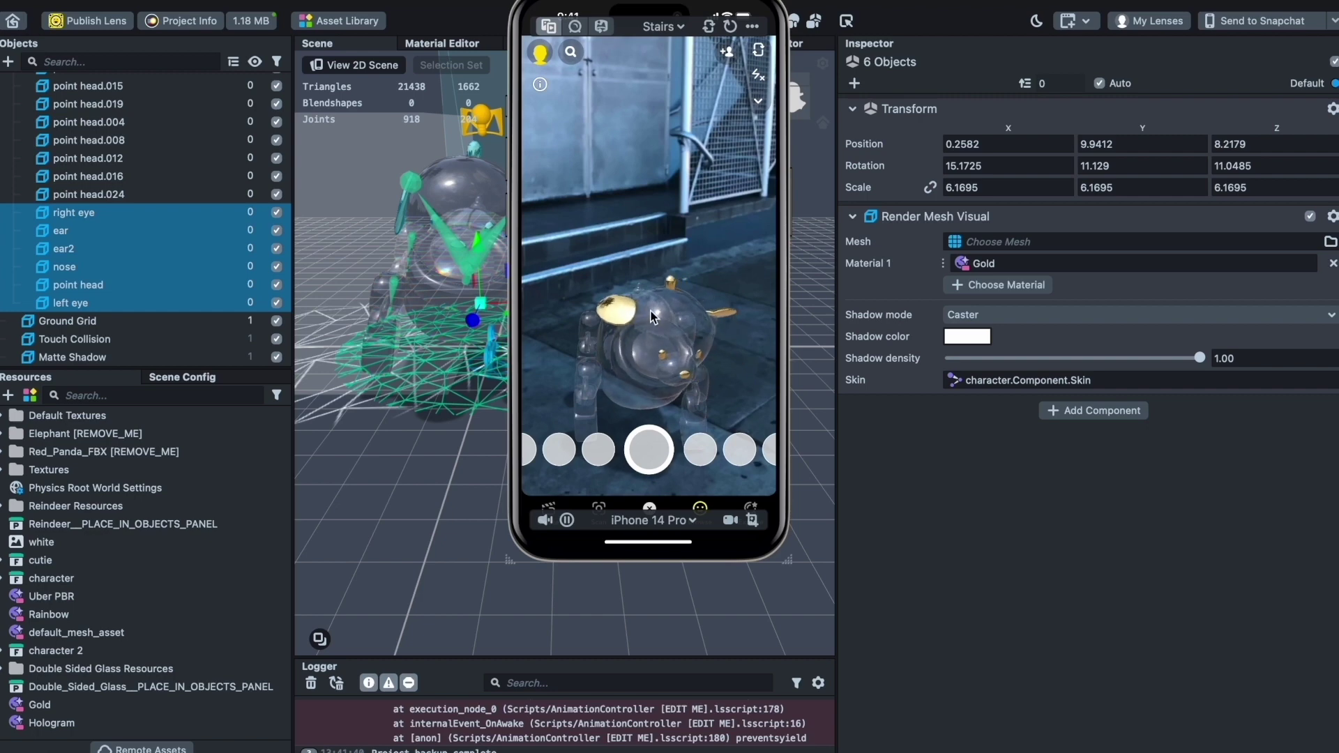
scroll(188, 236, "up", 5)
scroll(188, 236, "up", 10)
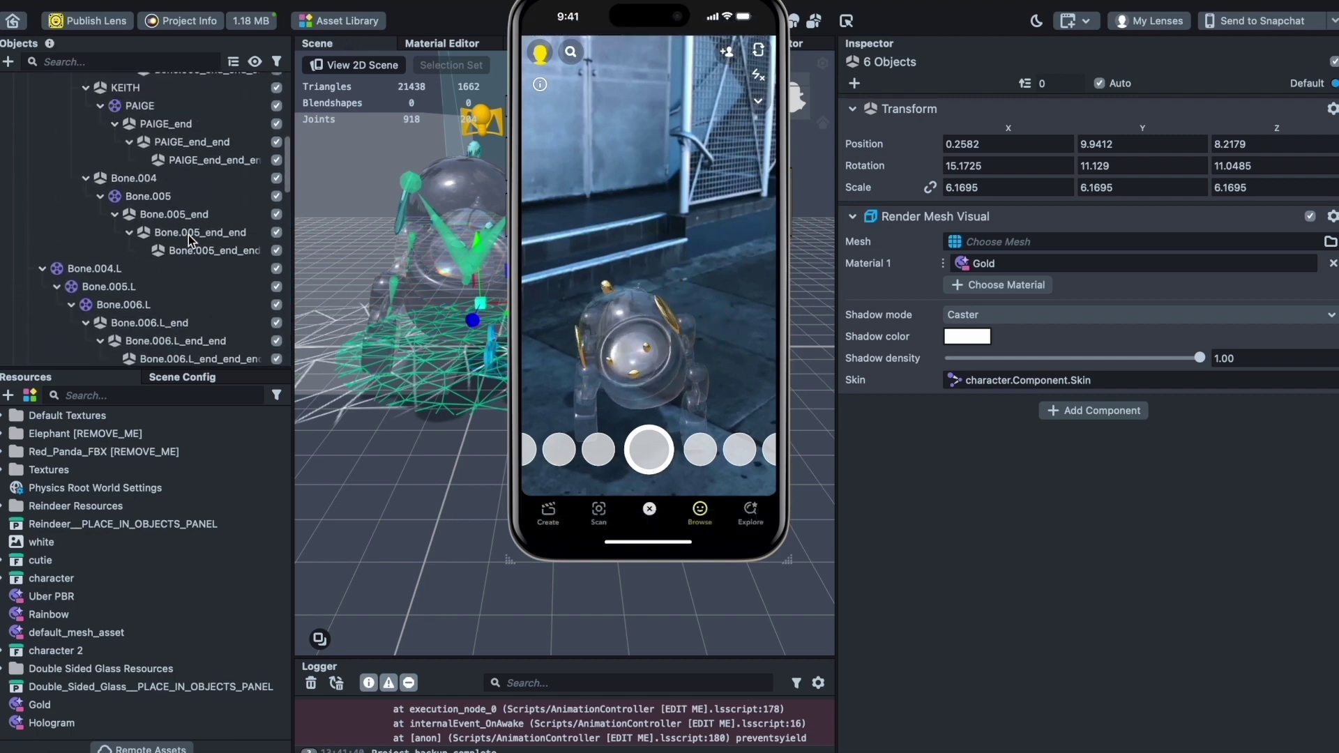
left_click_drag(735, 1, 846, 43)
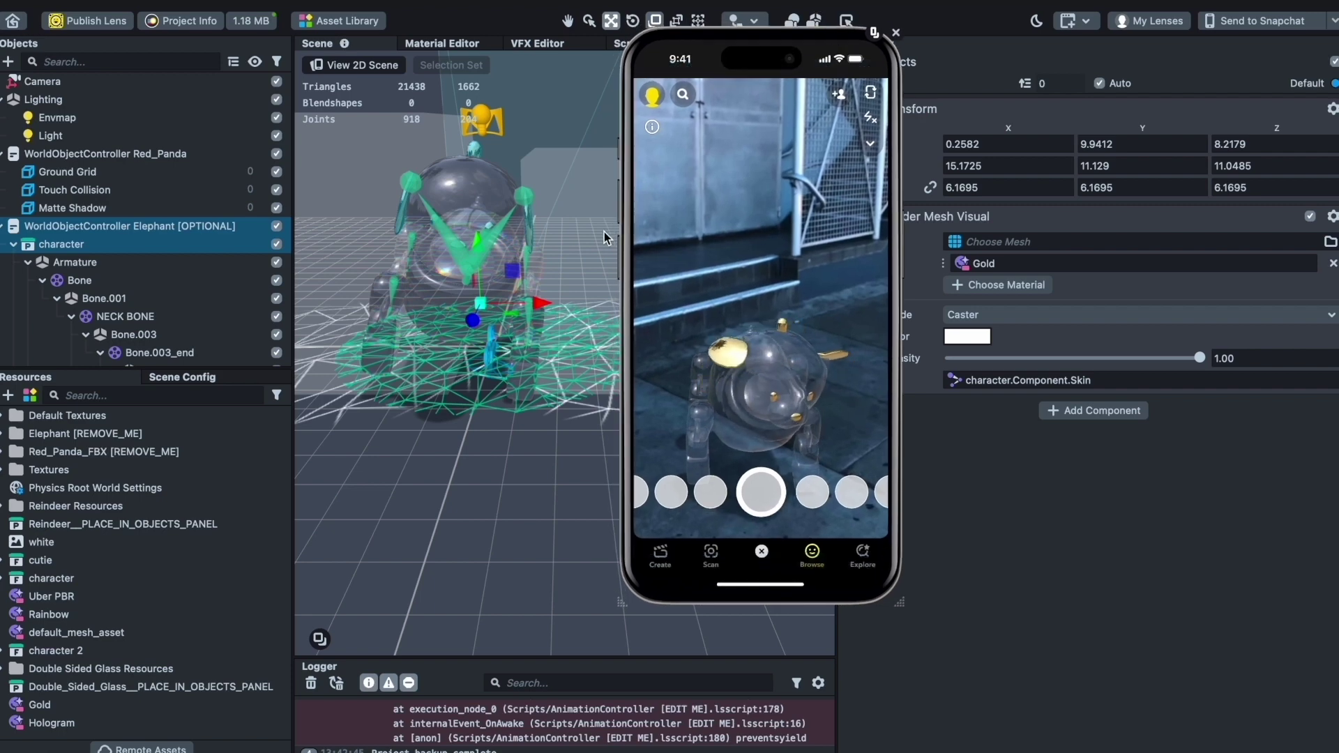
scroll(72, 333, "down", 10)
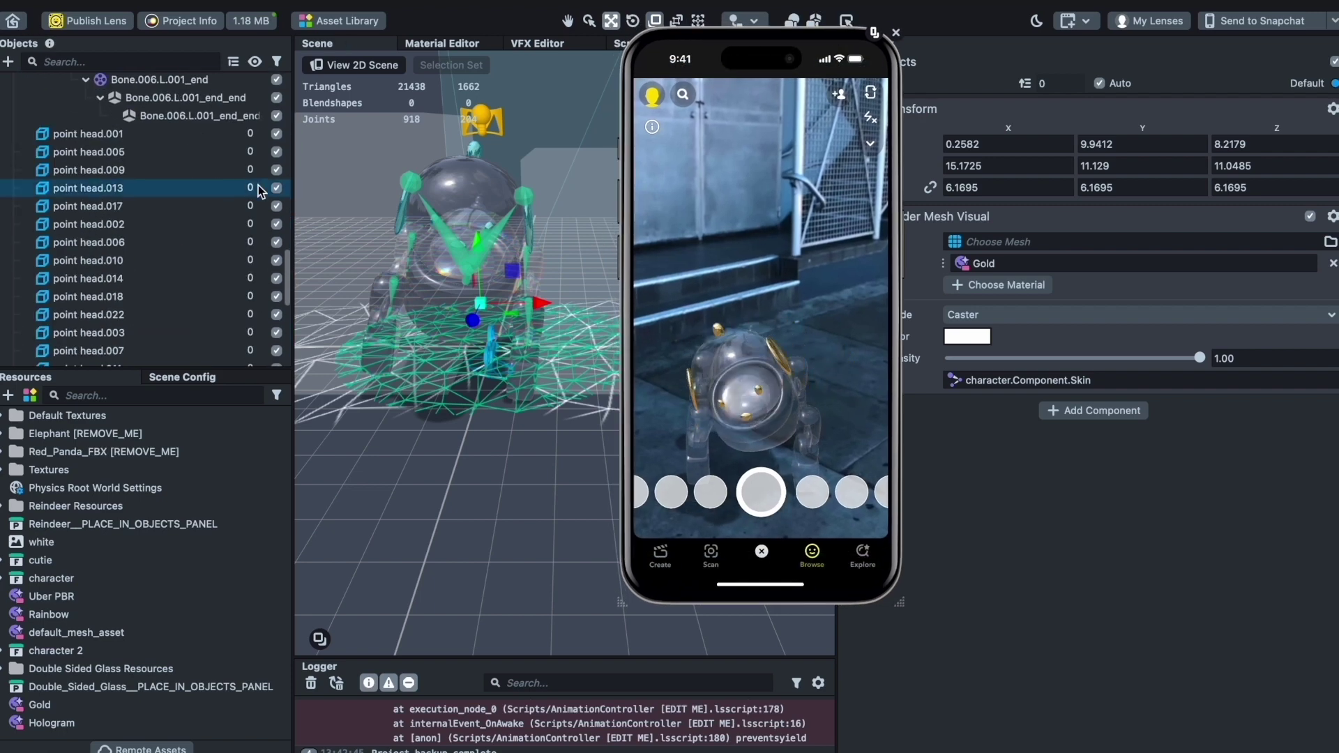